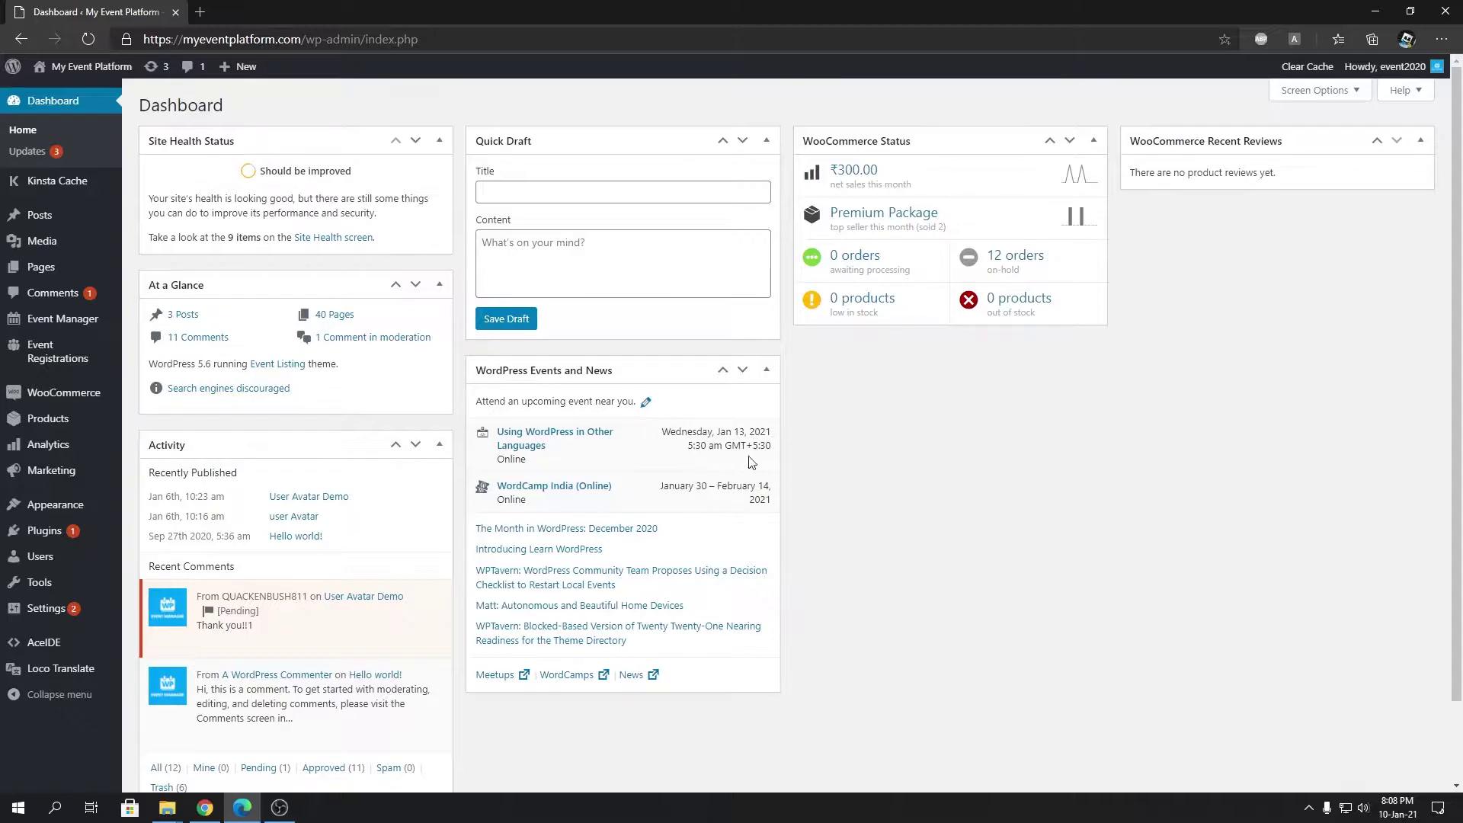
- Open a new browser tab beside the My Event Platform dashboard
{"action": "left_click", "coordinate": [200, 11]}
- Load wp-eventmanager.com and go to its Knowledge Base
{"action": "type", "text": "wp-"}
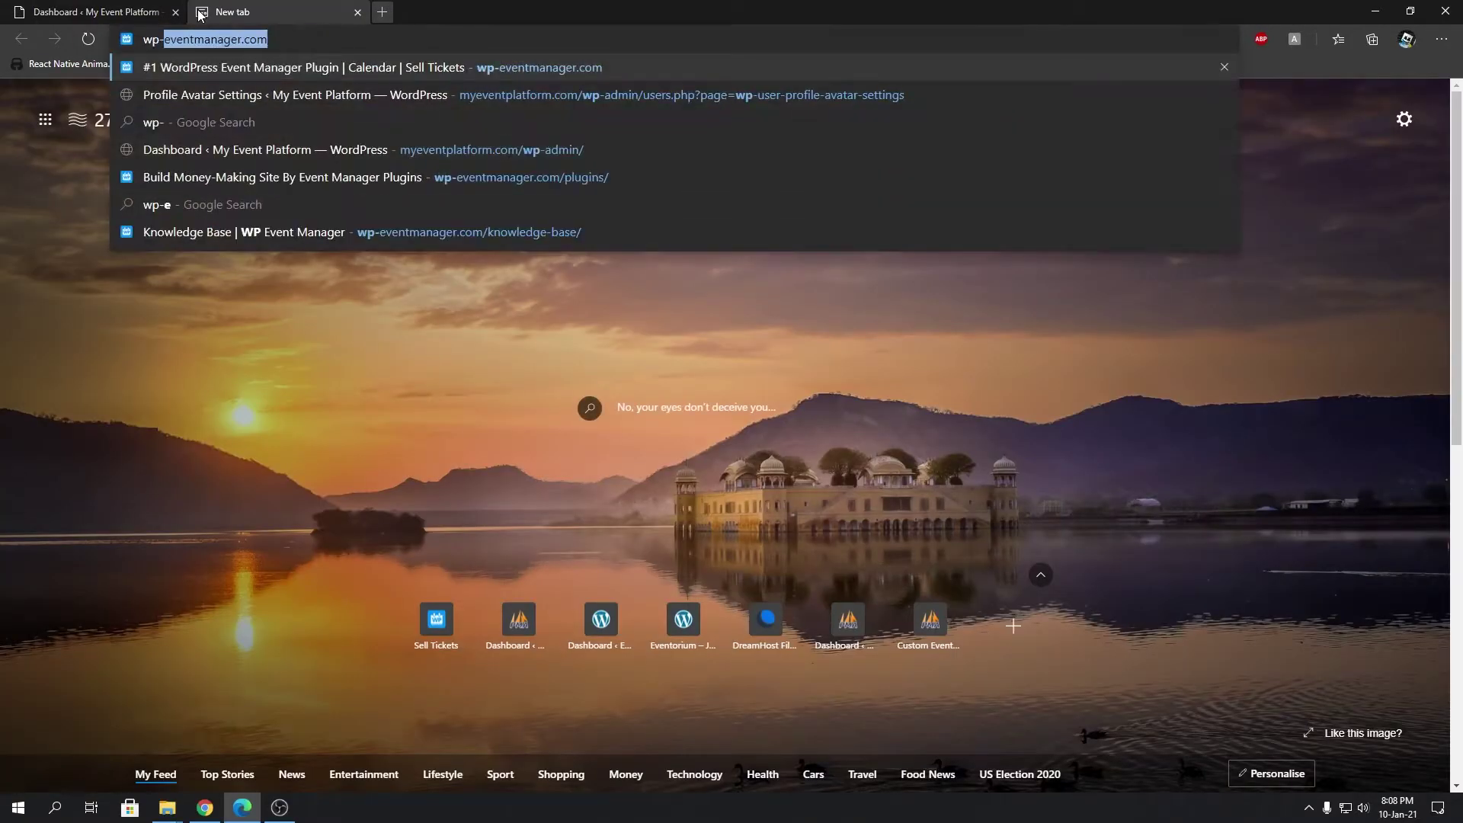
{"action": "key", "text": "Return"}
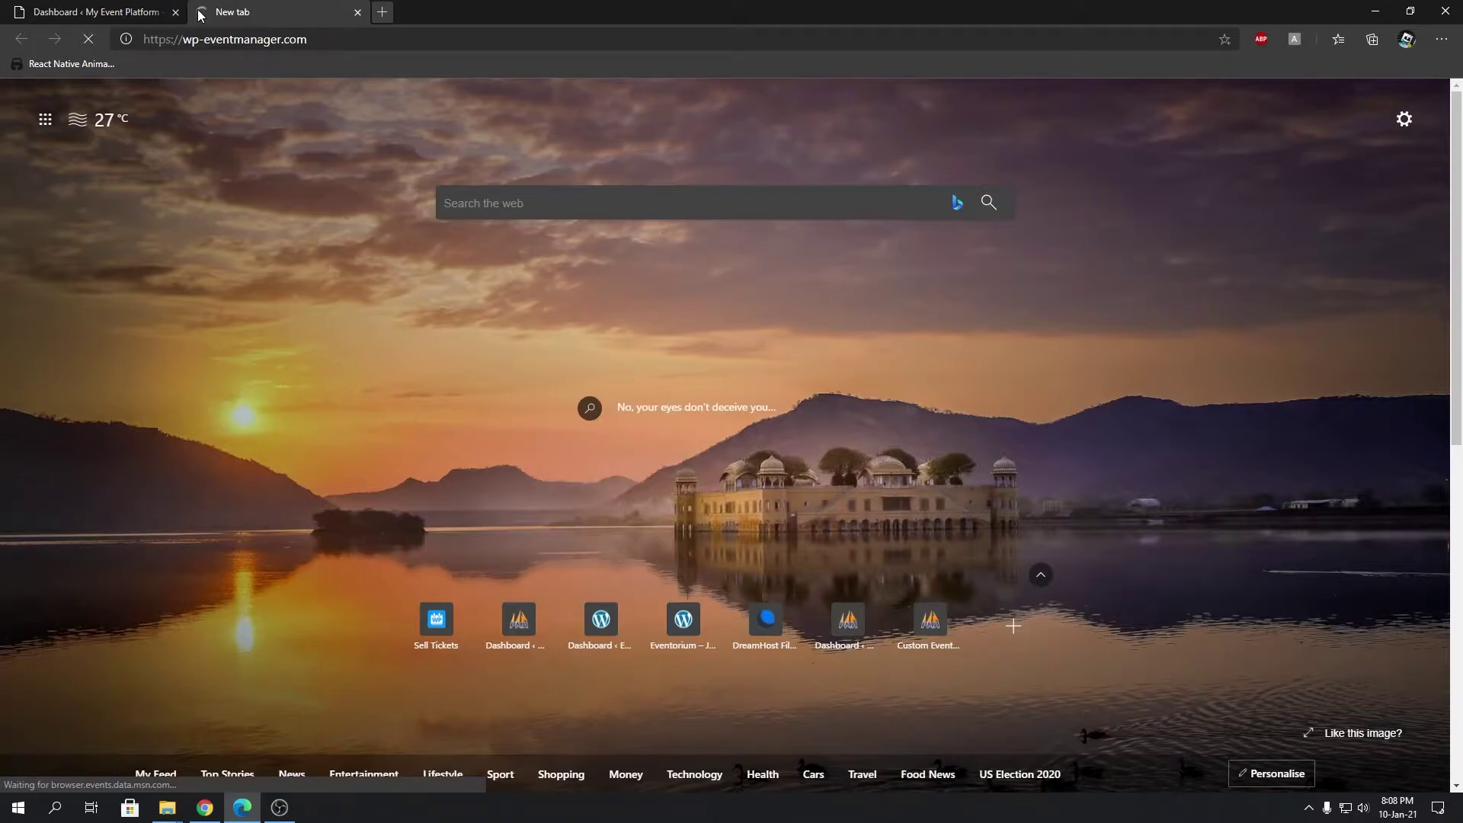
{"action": "scroll", "coordinate": [322, 387], "scroll_direction": "down", "scroll_amount": 15}
{"action": "scroll", "coordinate": [322, 424], "scroll_direction": "down", "scroll_amount": 20}
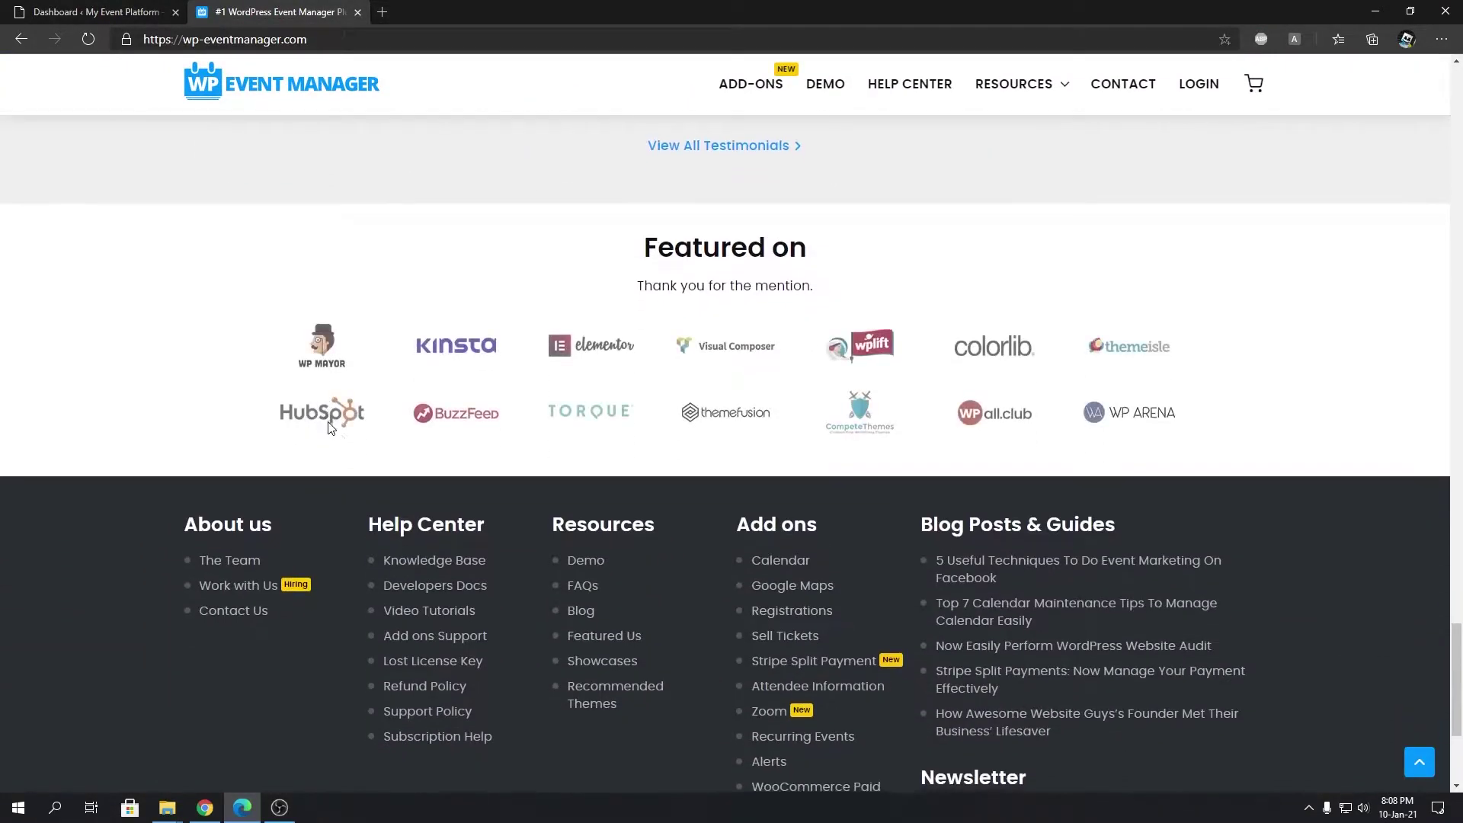
{"action": "left_click", "coordinate": [423, 560]}
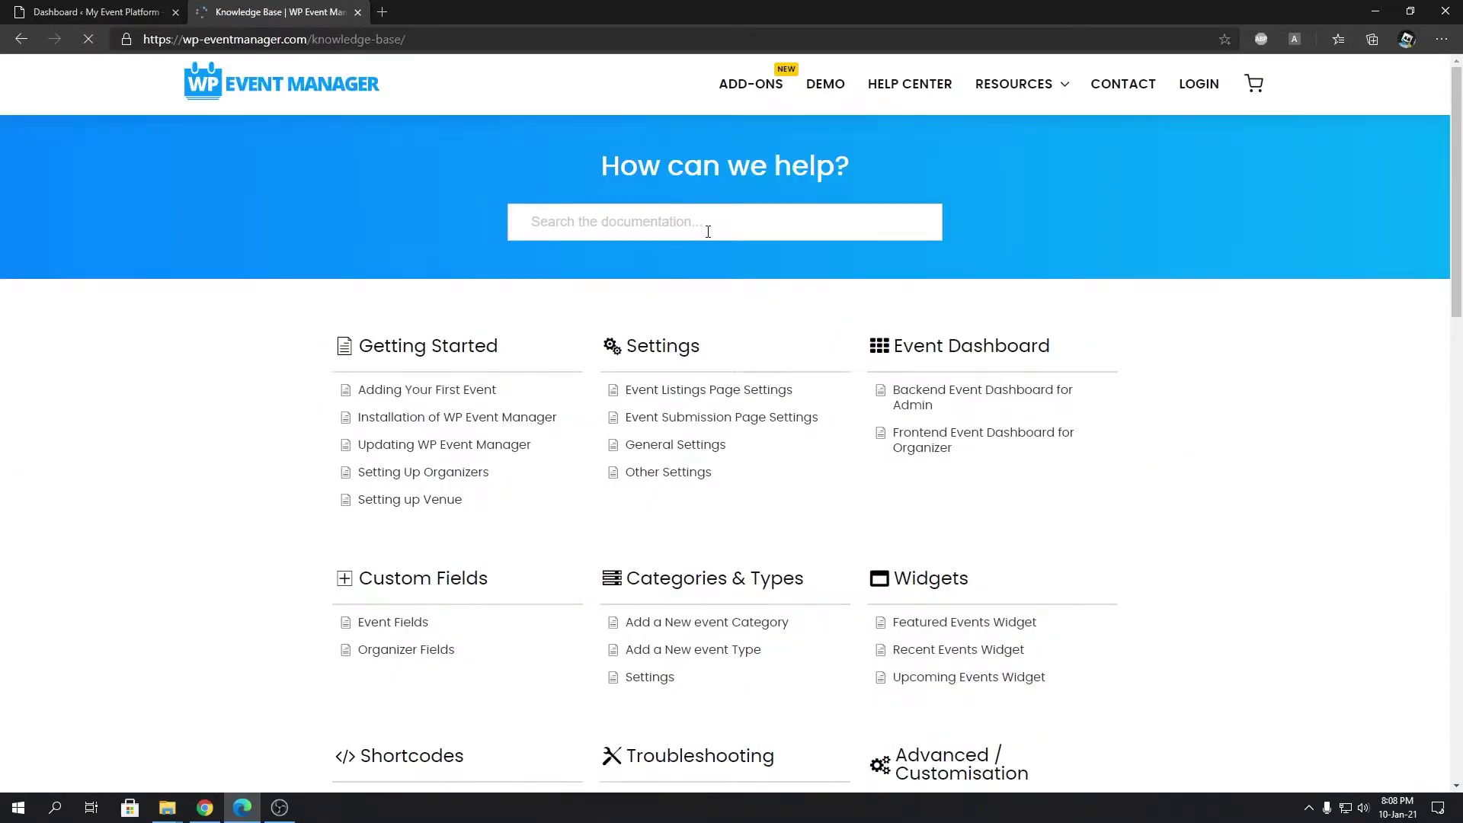
- Search for 'The event', read The event submission form article, and return to the dashboard
{"action": "left_click", "coordinate": [708, 231]}
{"action": "type", "text": "The event submission form"}
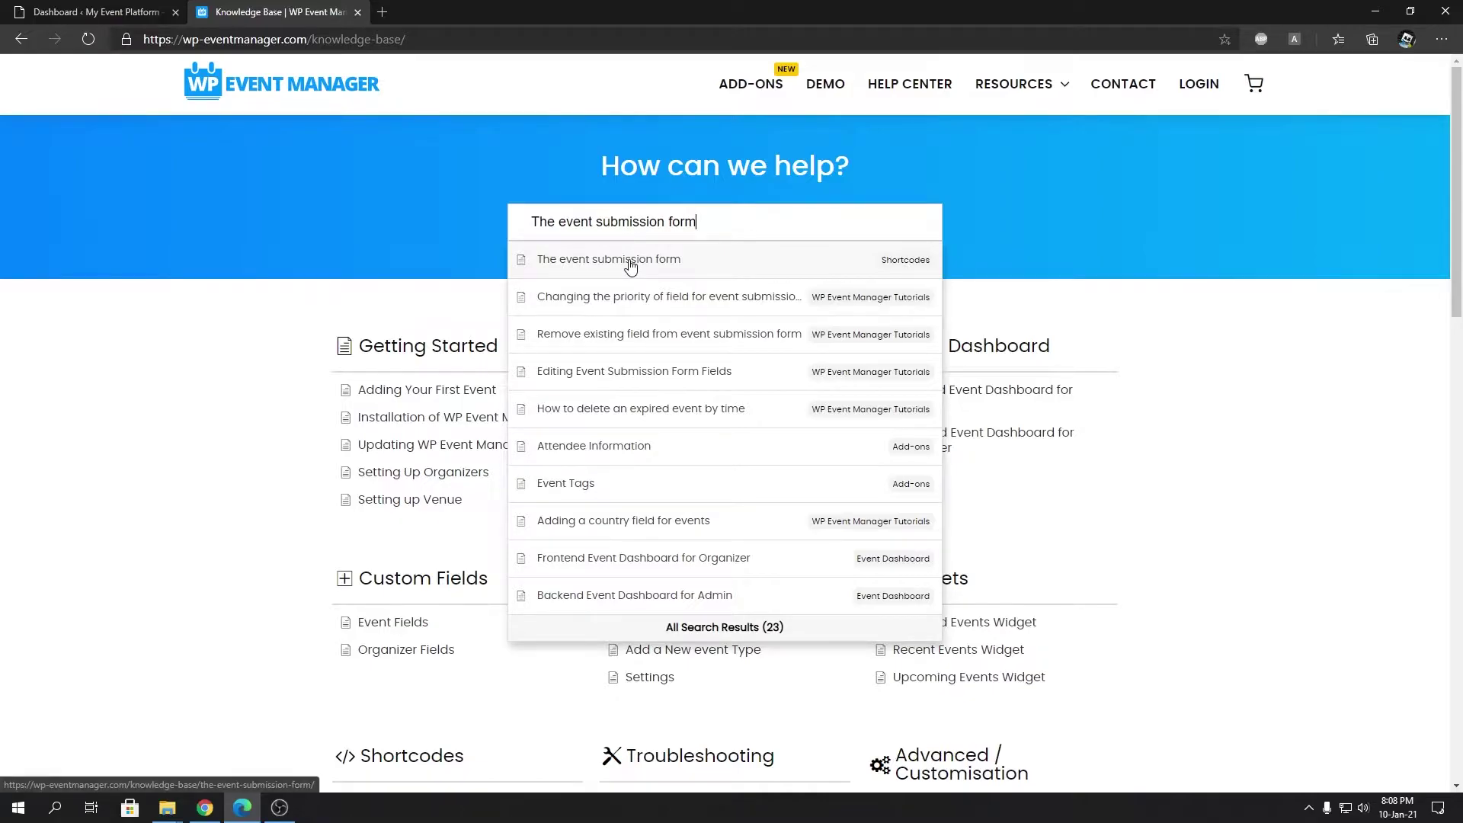
{"action": "left_click", "coordinate": [630, 260]}
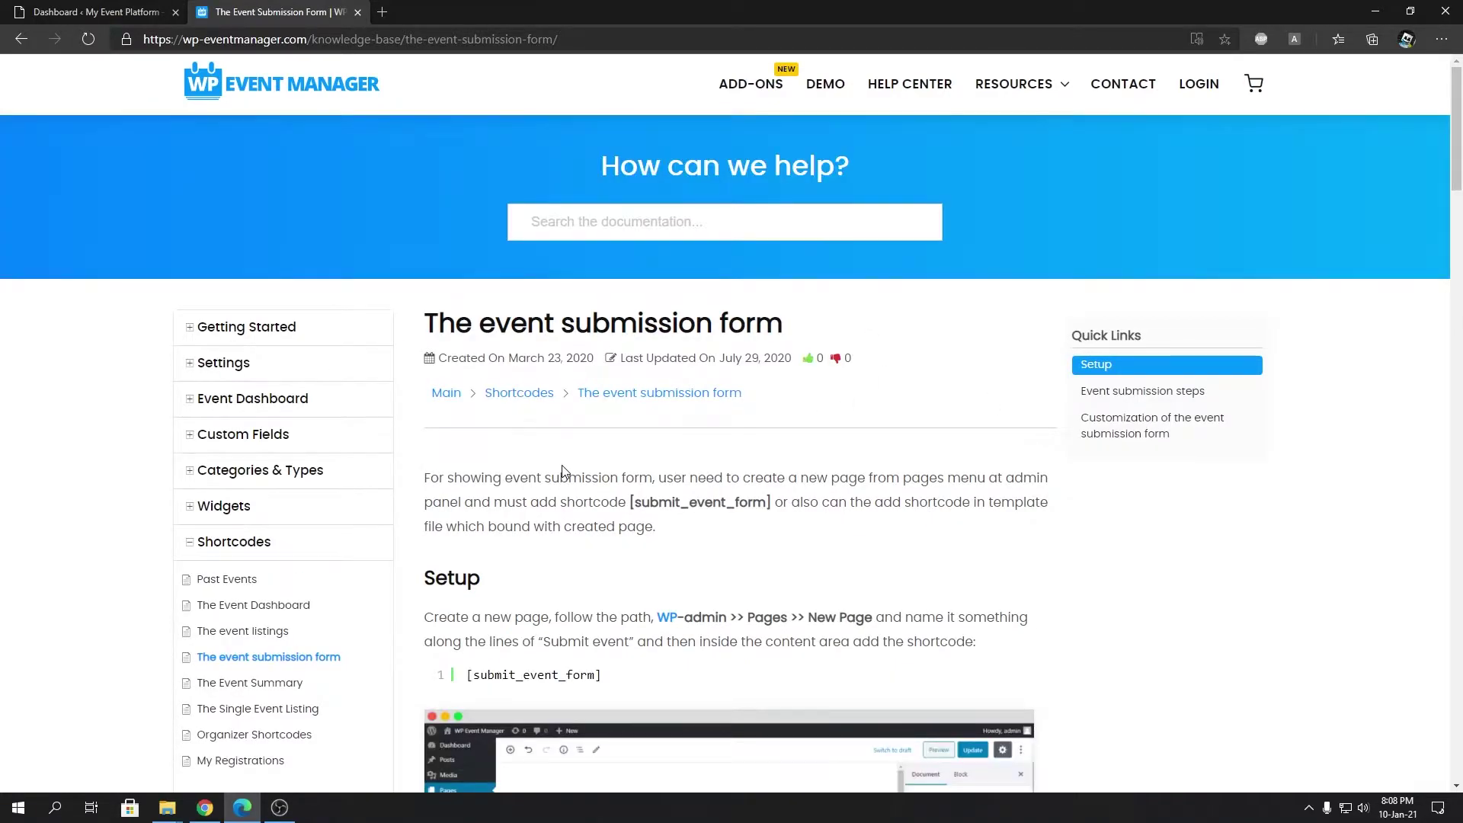
{"action": "scroll", "coordinate": [729, 523], "scroll_direction": "down", "scroll_amount": 10}
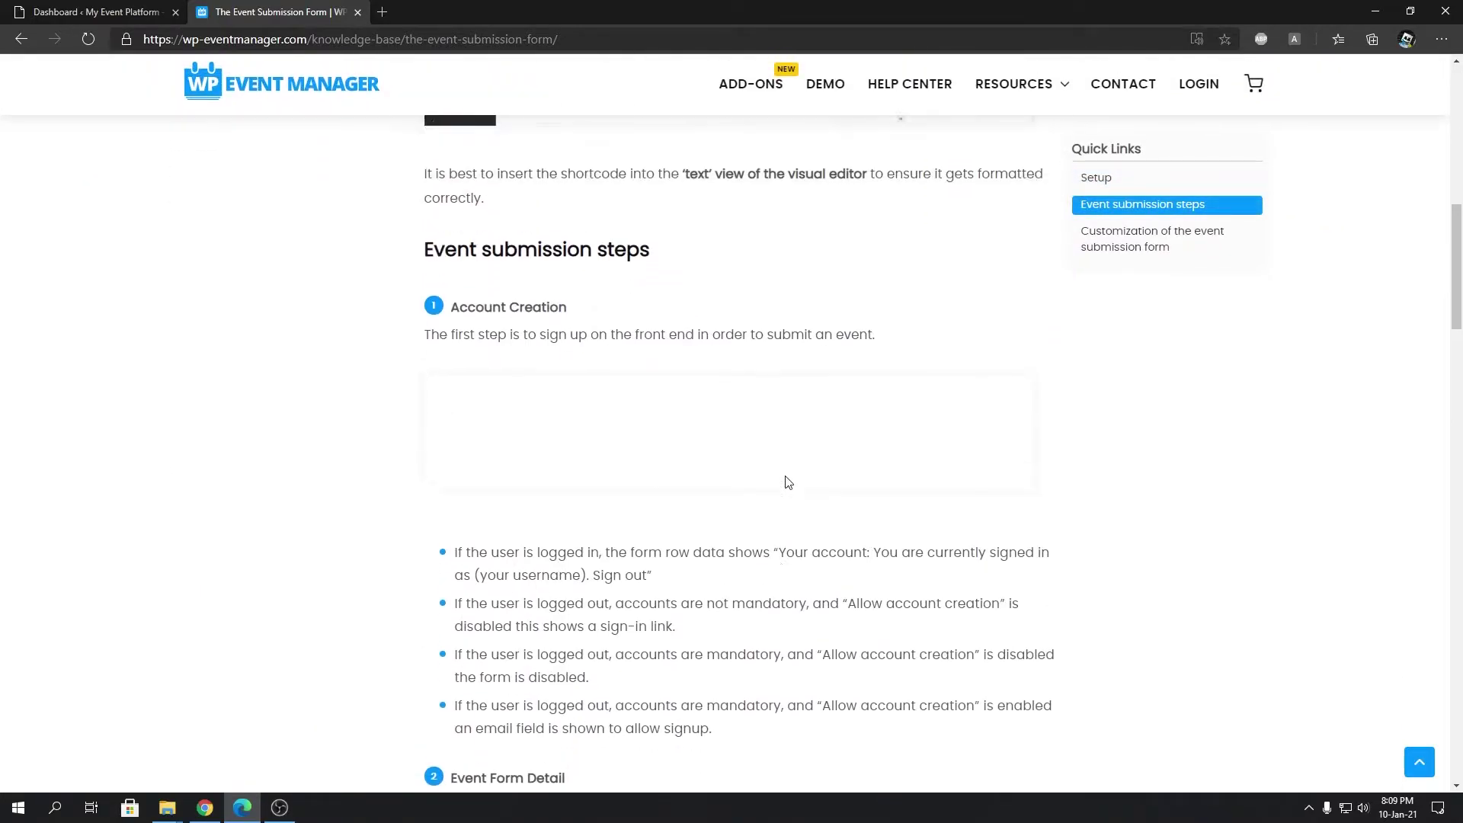
{"action": "scroll", "coordinate": [788, 482], "scroll_direction": "up", "scroll_amount": 10}
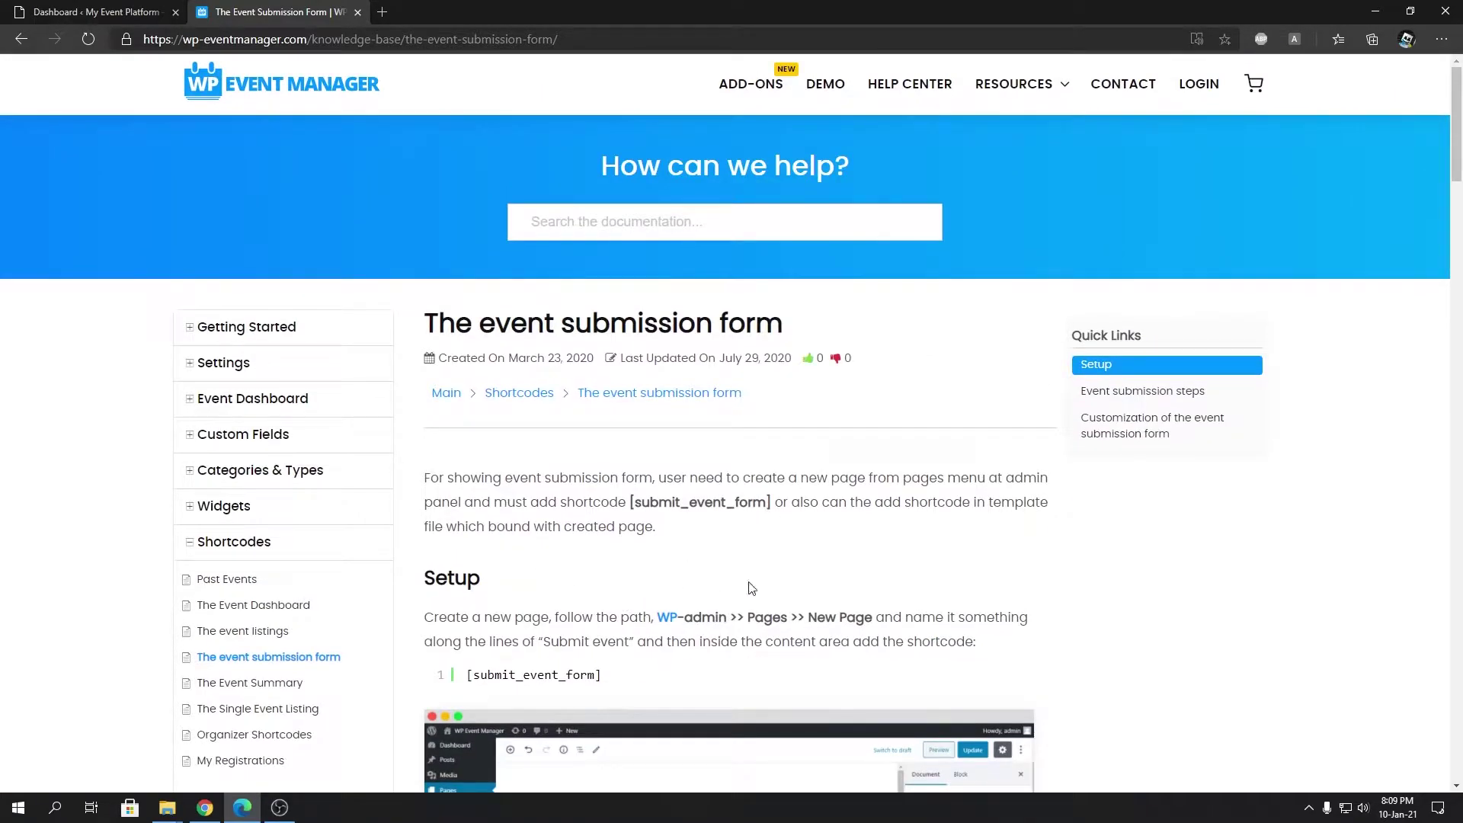
{"action": "scroll", "coordinate": [777, 634], "scroll_direction": "down", "scroll_amount": 7}
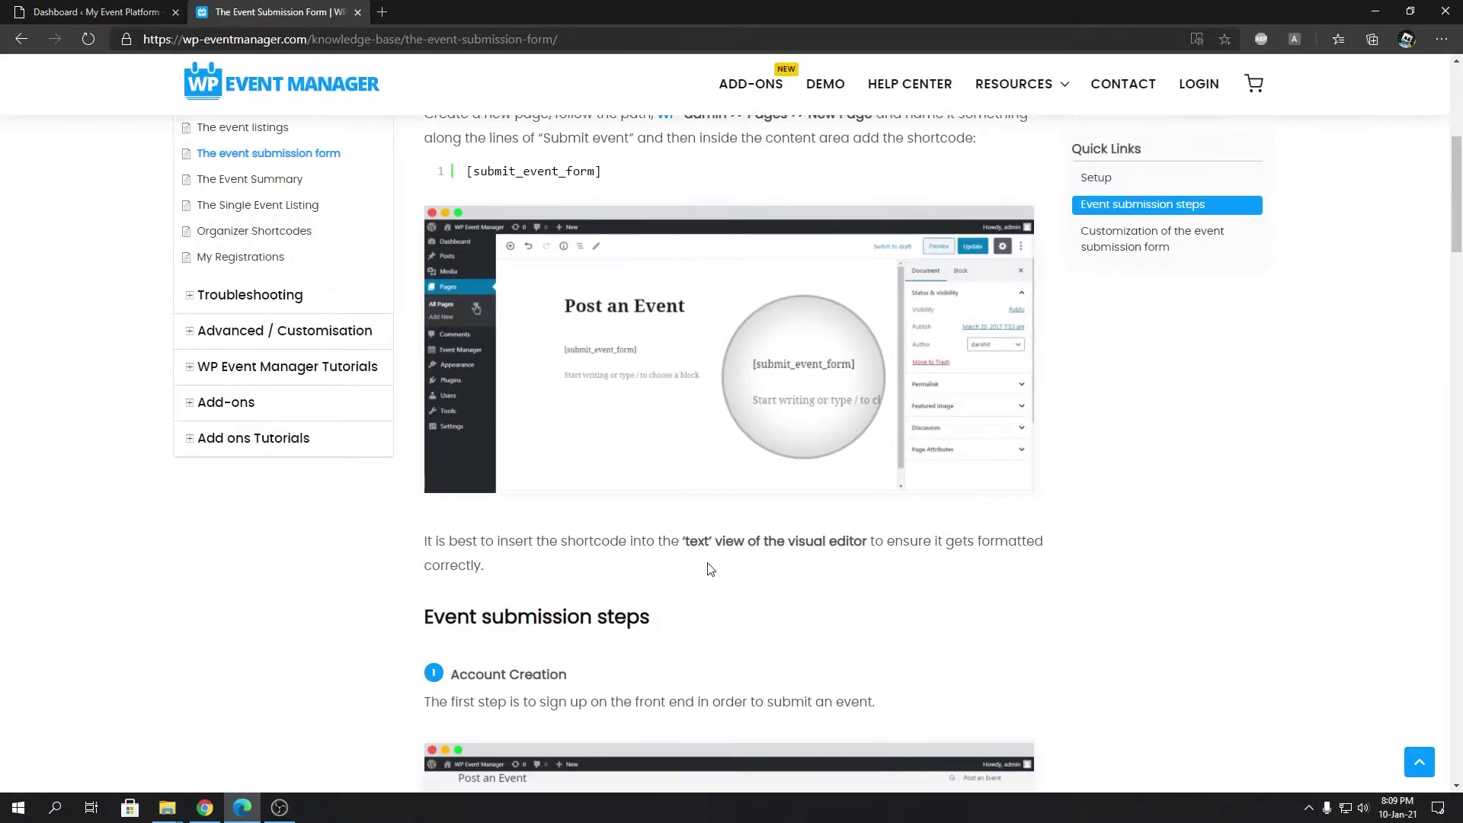
{"action": "scroll", "coordinate": [709, 569], "scroll_direction": "up", "scroll_amount": 5}
{"action": "scroll", "coordinate": [709, 569], "scroll_direction": "up", "scroll_amount": 2}
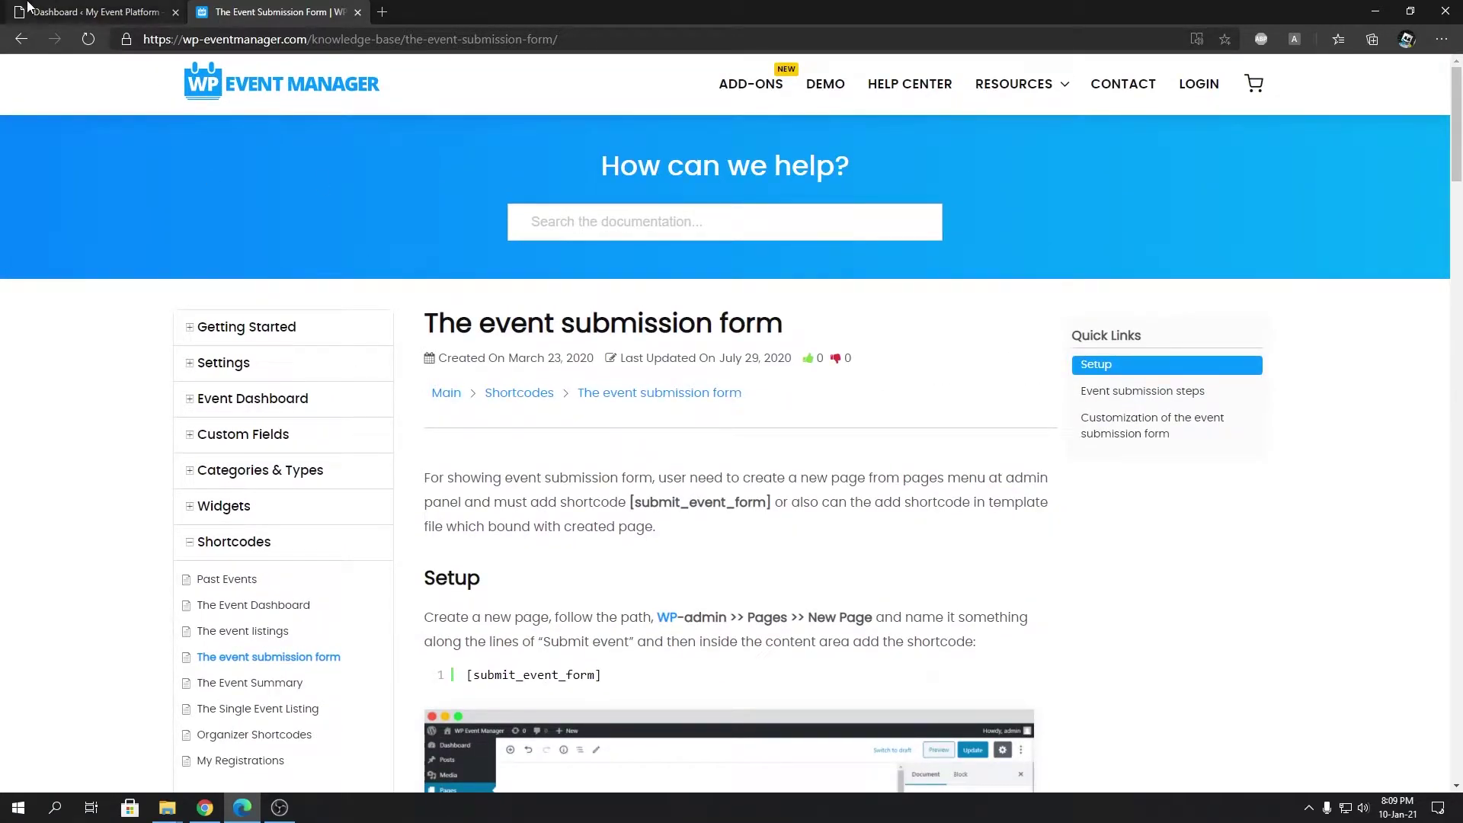
{"action": "left_click", "coordinate": [153, 10]}
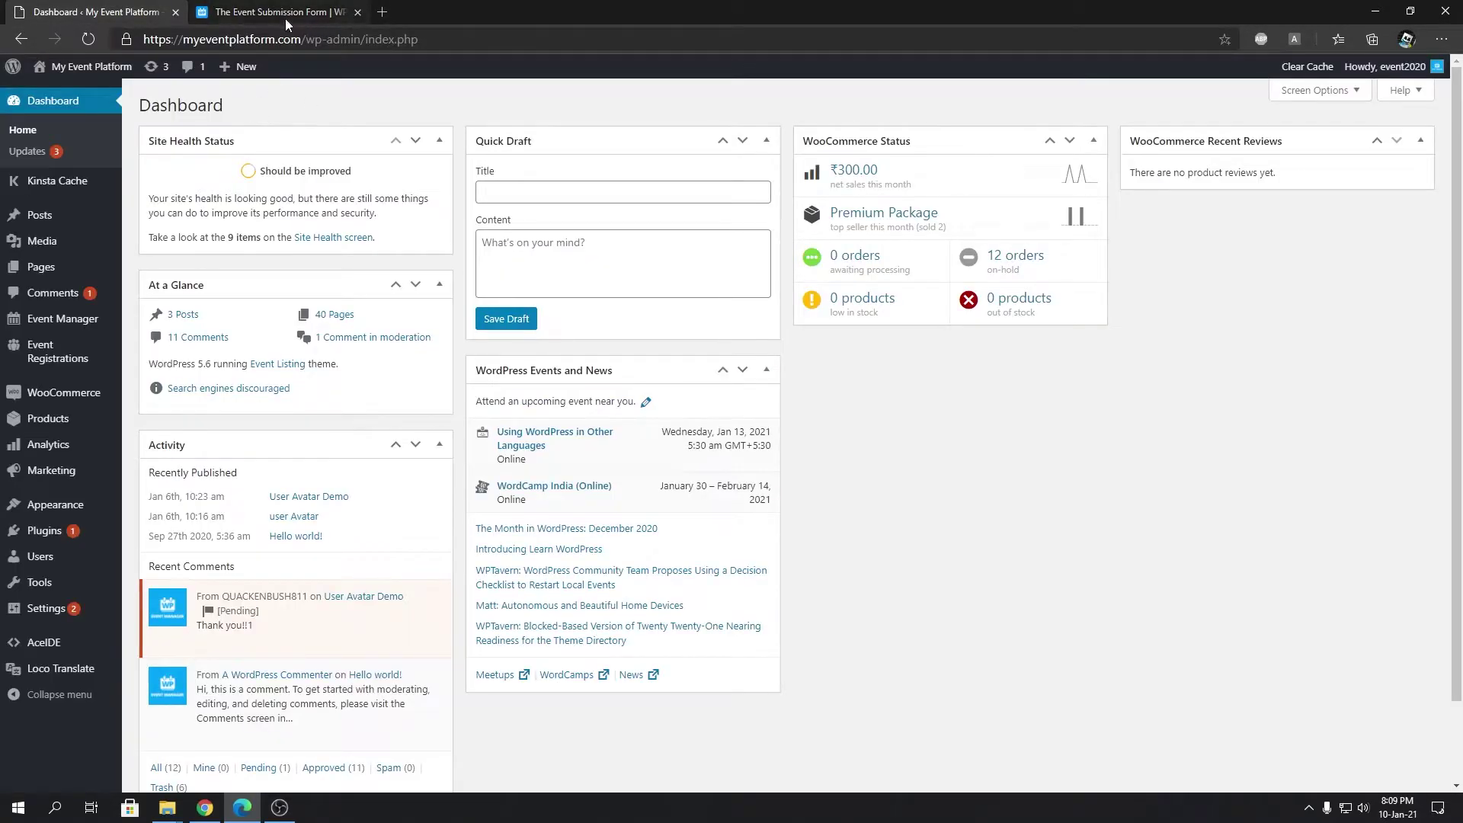
- Open the front-end site in a new tab and go from Event Dashboard to Post an Event
{"action": "right_click", "coordinate": [60, 92]}
{"action": "left_click", "coordinate": [99, 102]}
{"action": "left_click", "coordinate": [220, 9]}
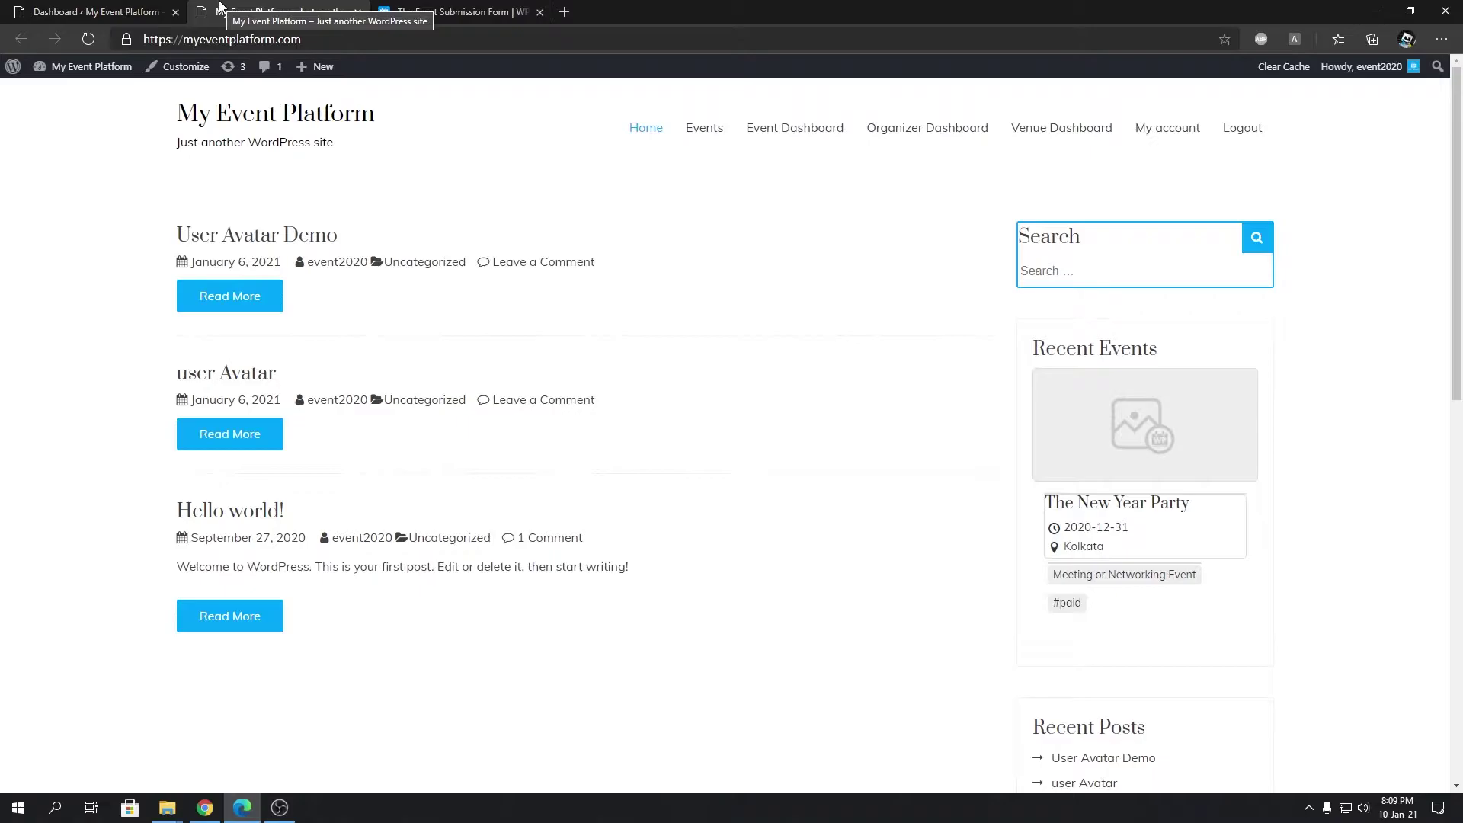
{"action": "left_click", "coordinate": [768, 135]}
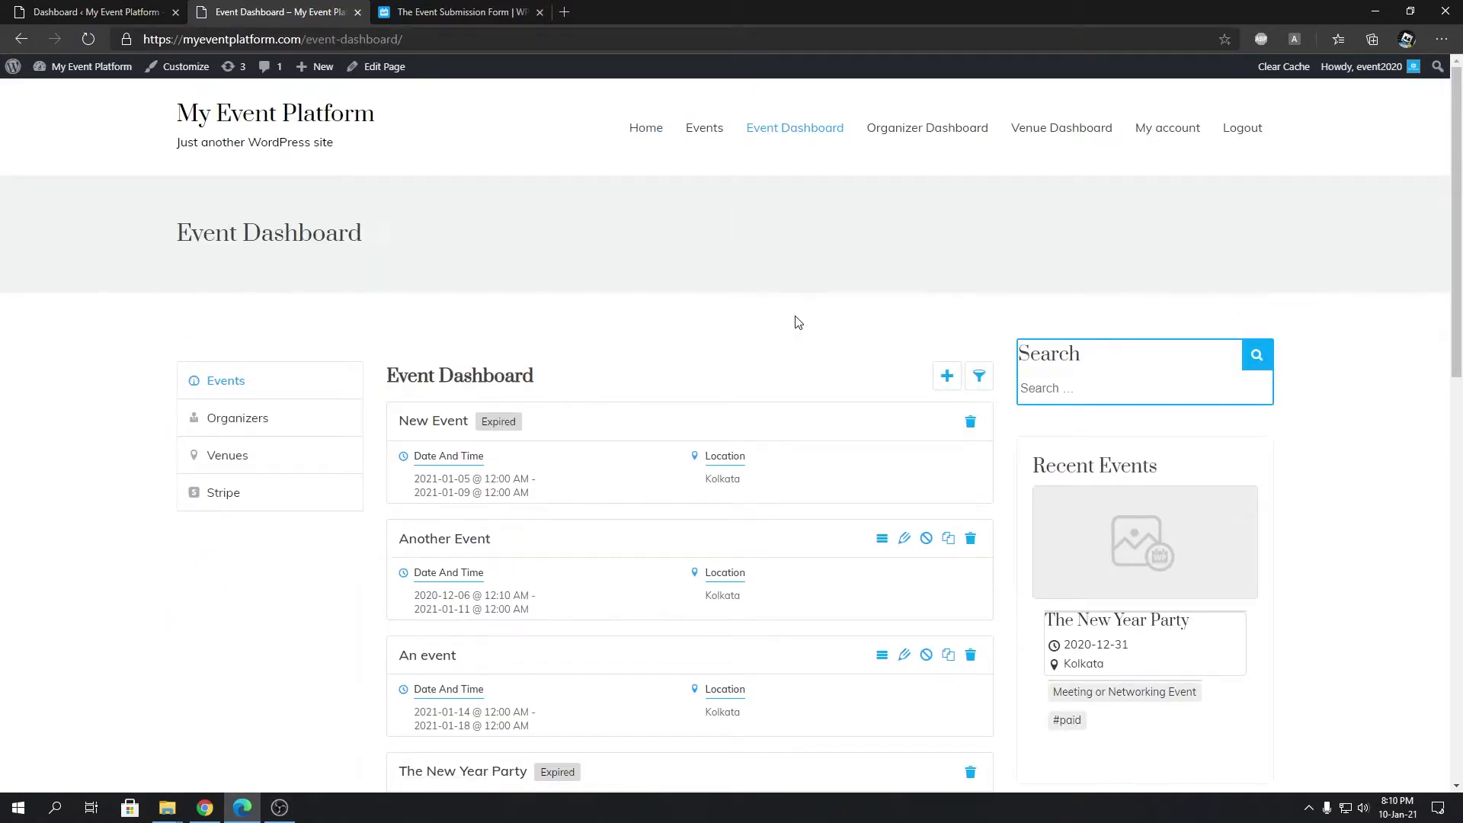
{"action": "left_click", "coordinate": [941, 390]}
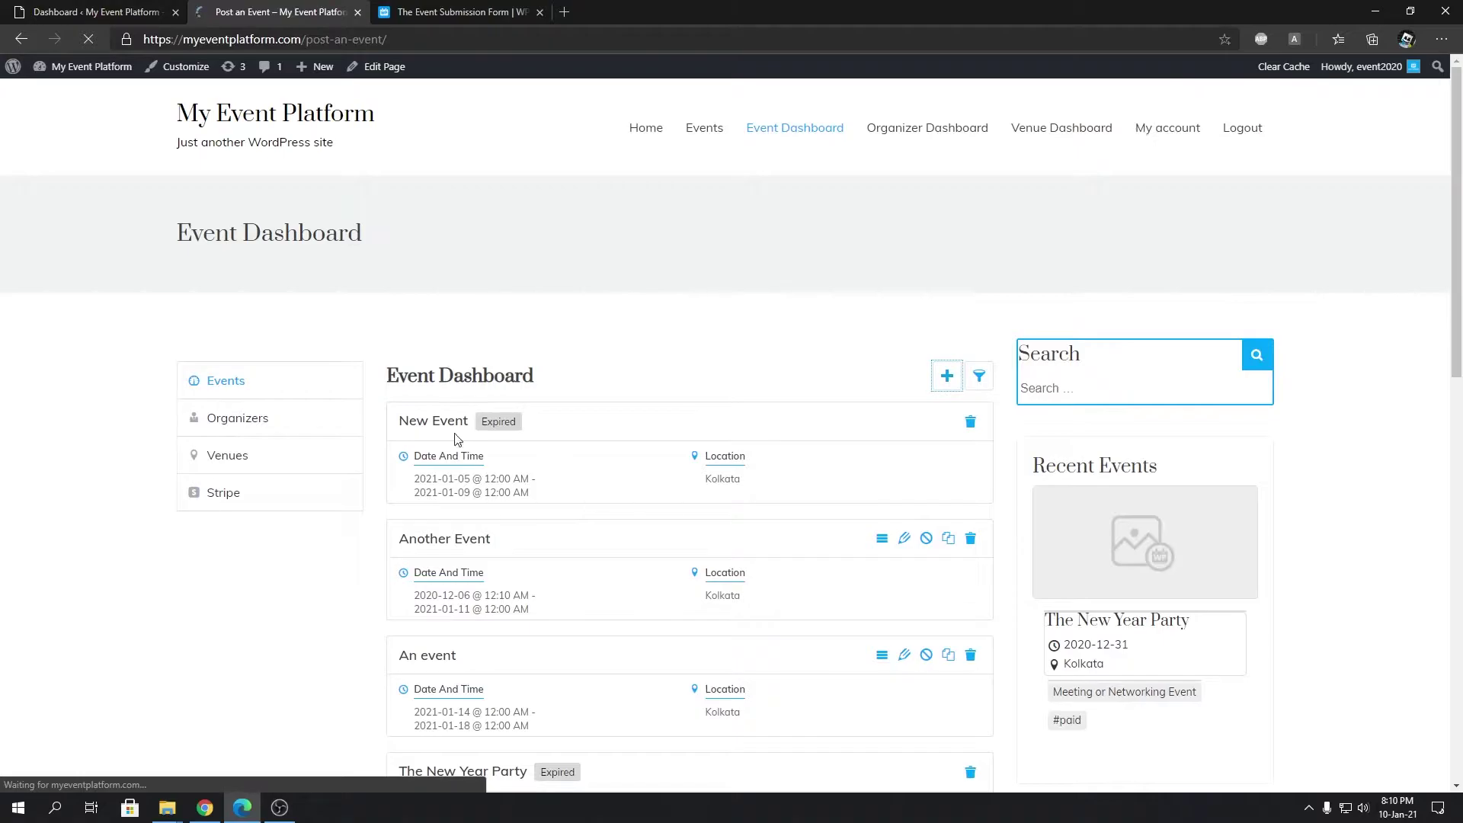
- Look over the Post an Event form, then open its page editor in a new tab
{"action": "scroll", "coordinate": [856, 548], "scroll_direction": "down", "scroll_amount": 6}
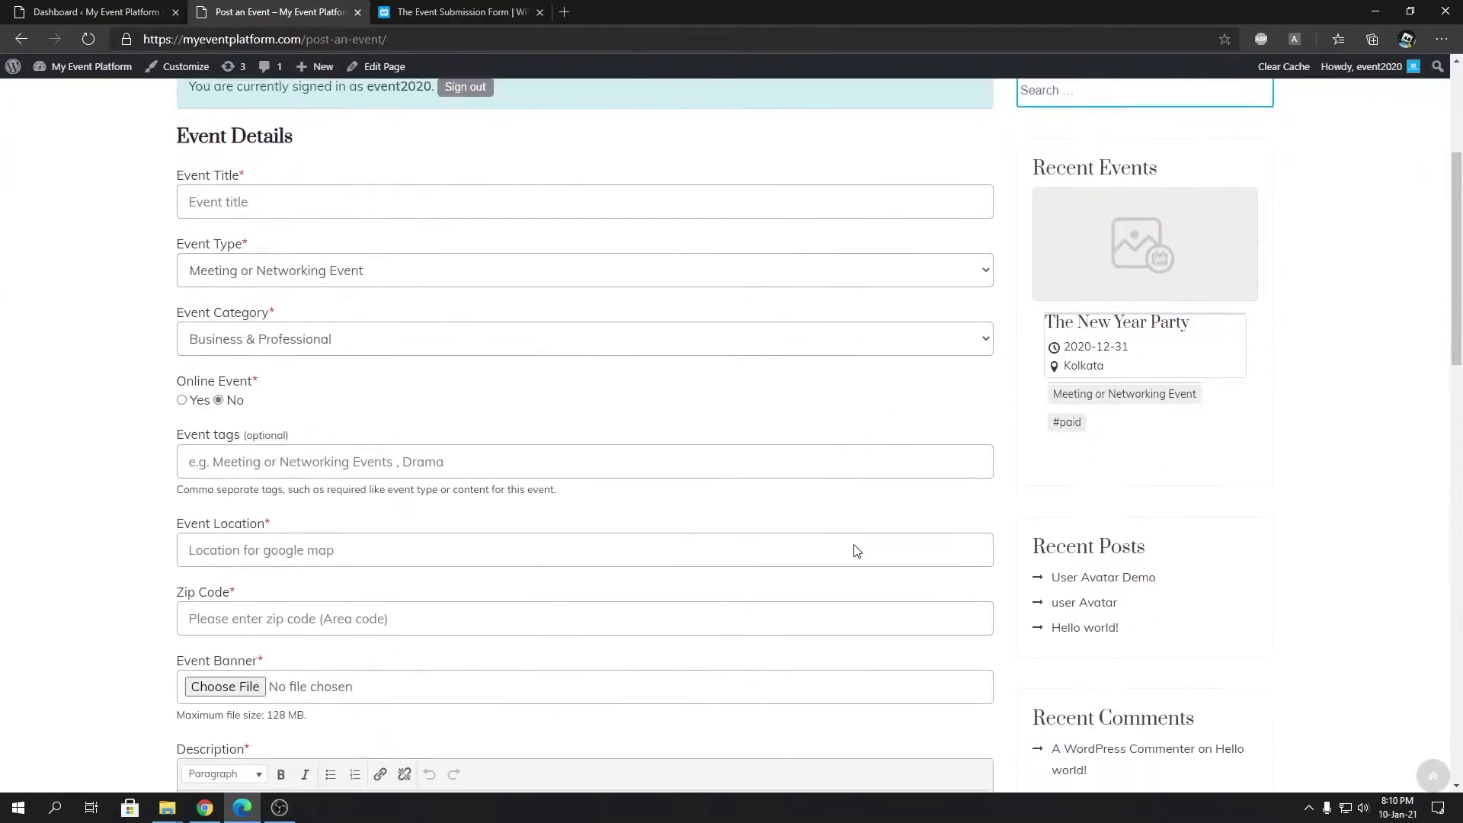
{"action": "scroll", "coordinate": [812, 496], "scroll_direction": "down", "scroll_amount": 4}
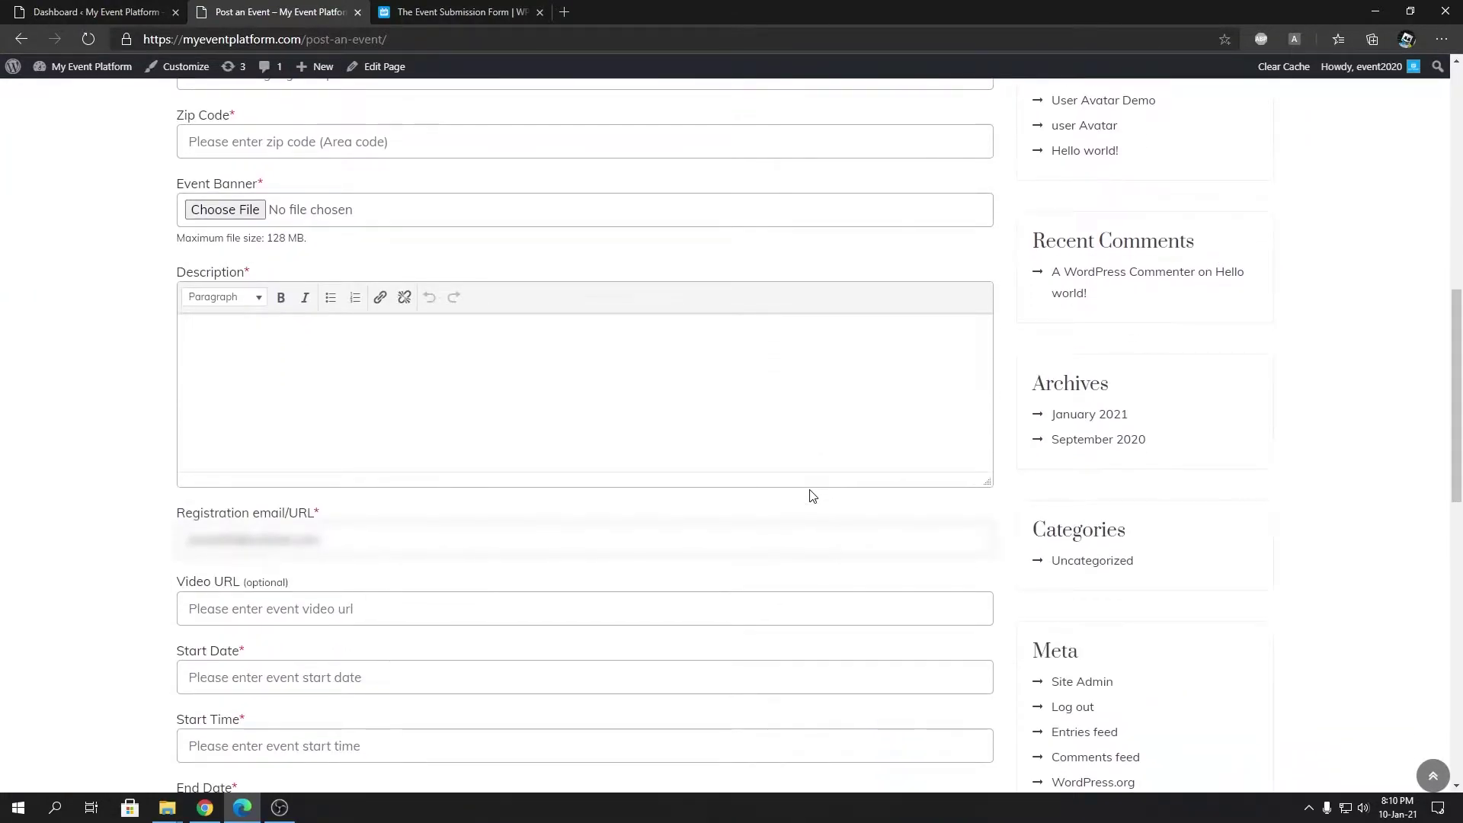
{"action": "scroll", "coordinate": [797, 490], "scroll_direction": "down", "scroll_amount": 9}
{"action": "scroll", "coordinate": [797, 484], "scroll_direction": "up", "scroll_amount": 20}
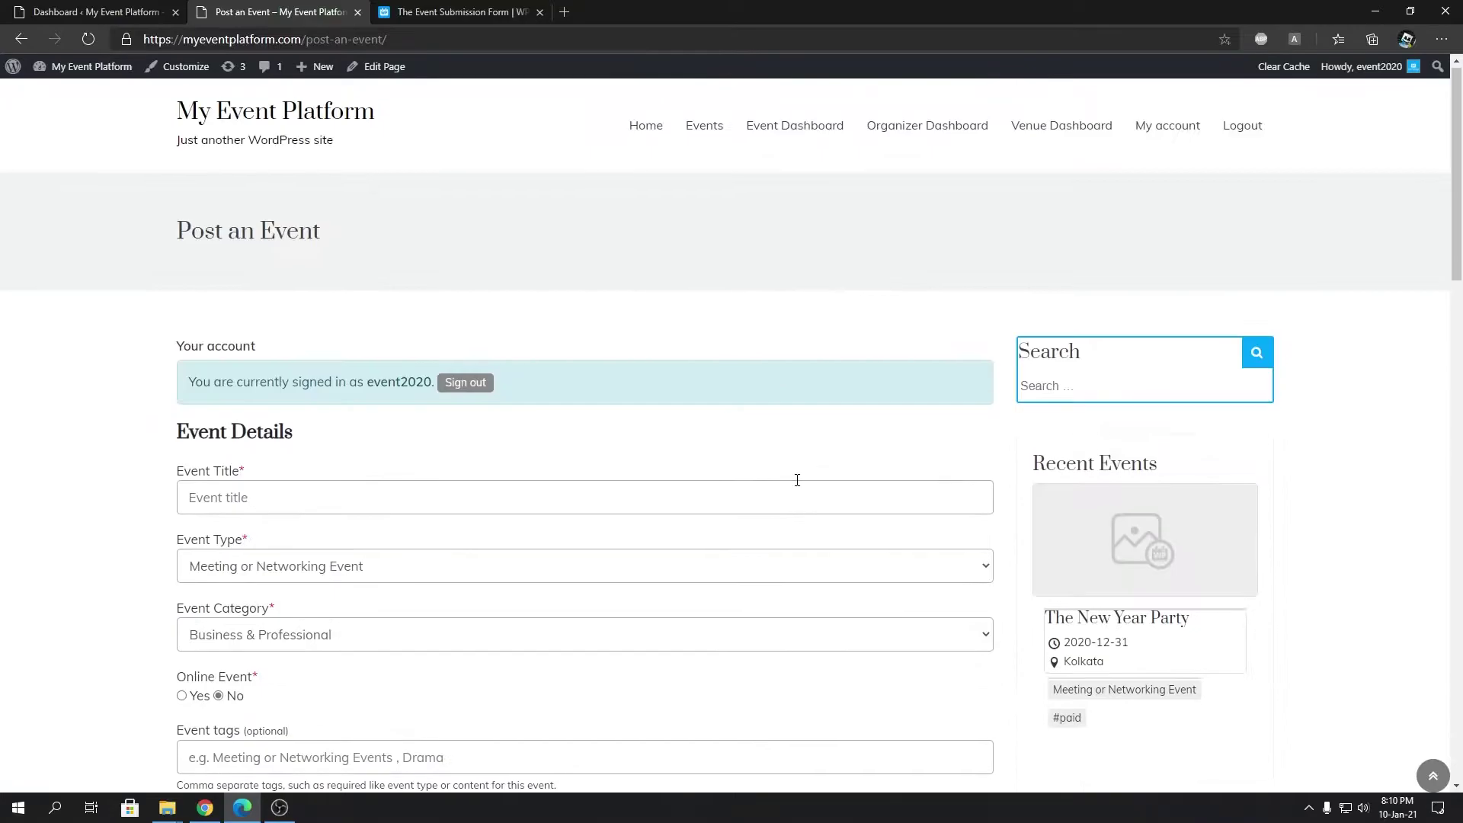
{"action": "right_click", "coordinate": [384, 67]}
{"action": "left_click", "coordinate": [427, 84]}
{"action": "left_click", "coordinate": [463, 9]}
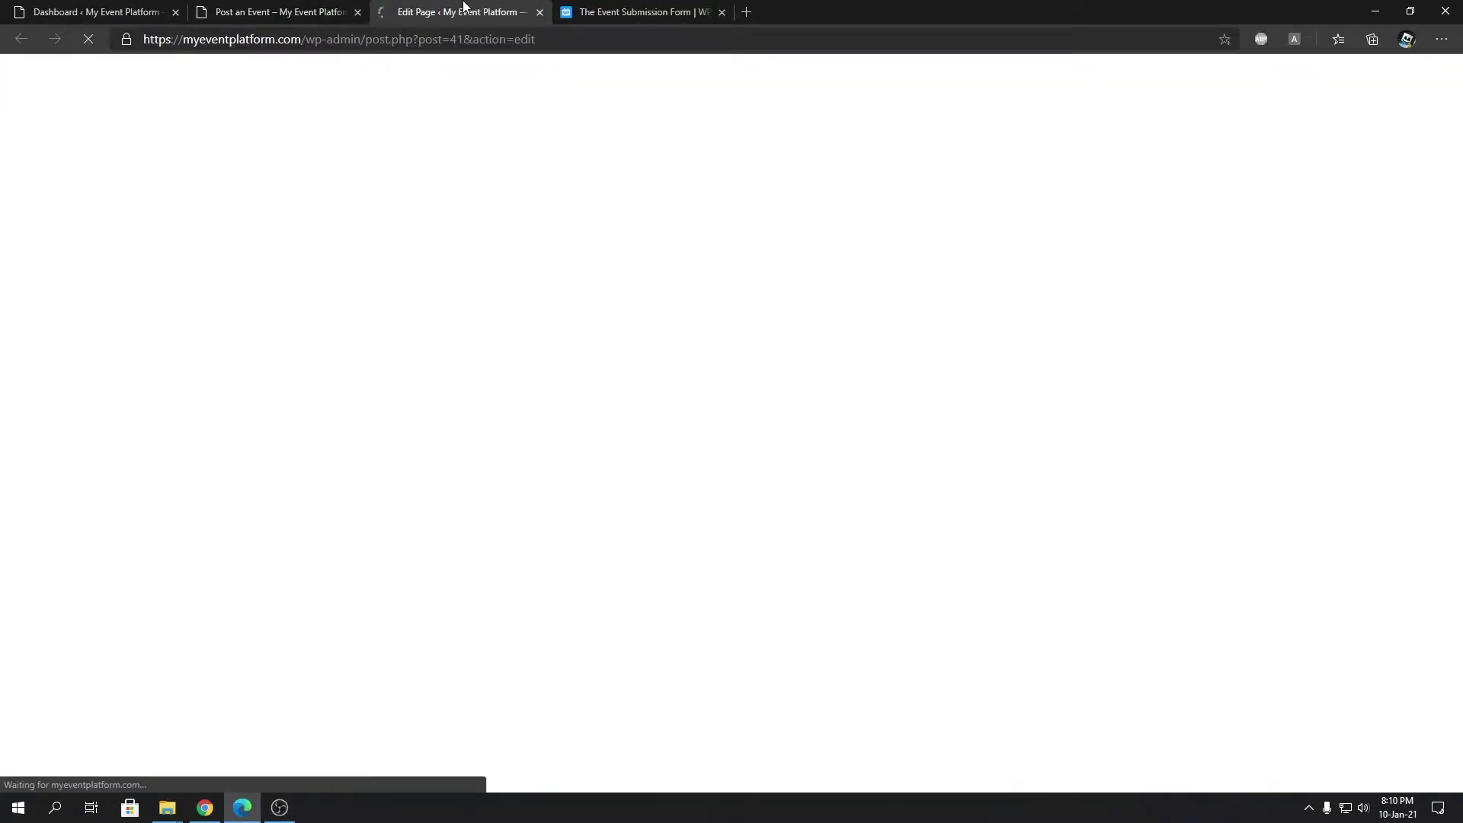
{"action": "left_click_drag", "start_coordinate": [464, 9], "coordinate": [326, 12]}
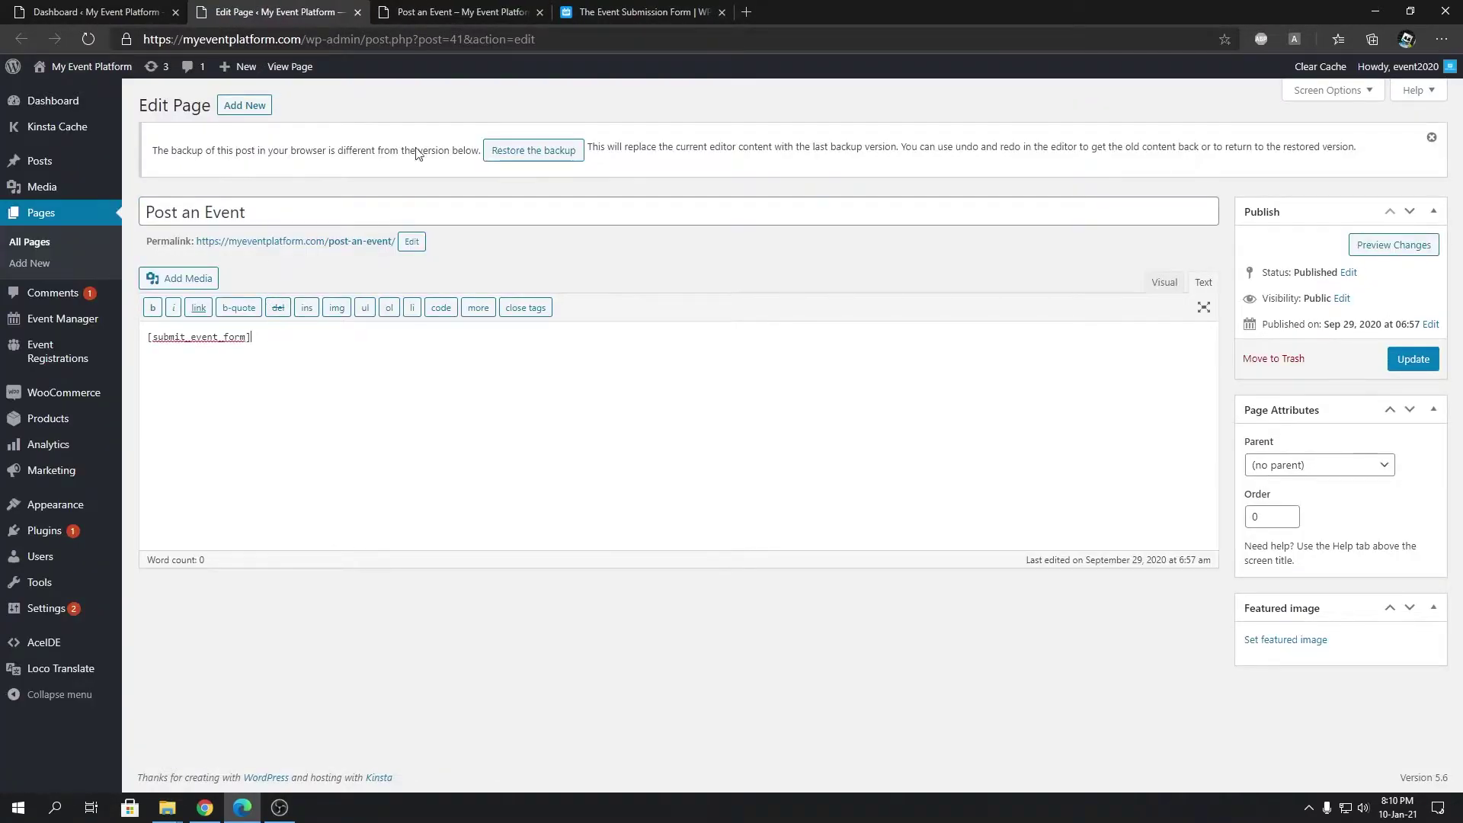
{"action": "left_click", "coordinate": [579, 11]}
{"action": "scroll", "coordinate": [508, 609], "scroll_direction": "down", "scroll_amount": 2}
{"action": "triple_click", "coordinate": [533, 503]}
{"action": "left_click", "coordinate": [308, 9]}
{"action": "triple_click", "coordinate": [219, 338]}
{"action": "left_click", "coordinate": [640, 11]}
{"action": "triple_click", "coordinate": [563, 505]}
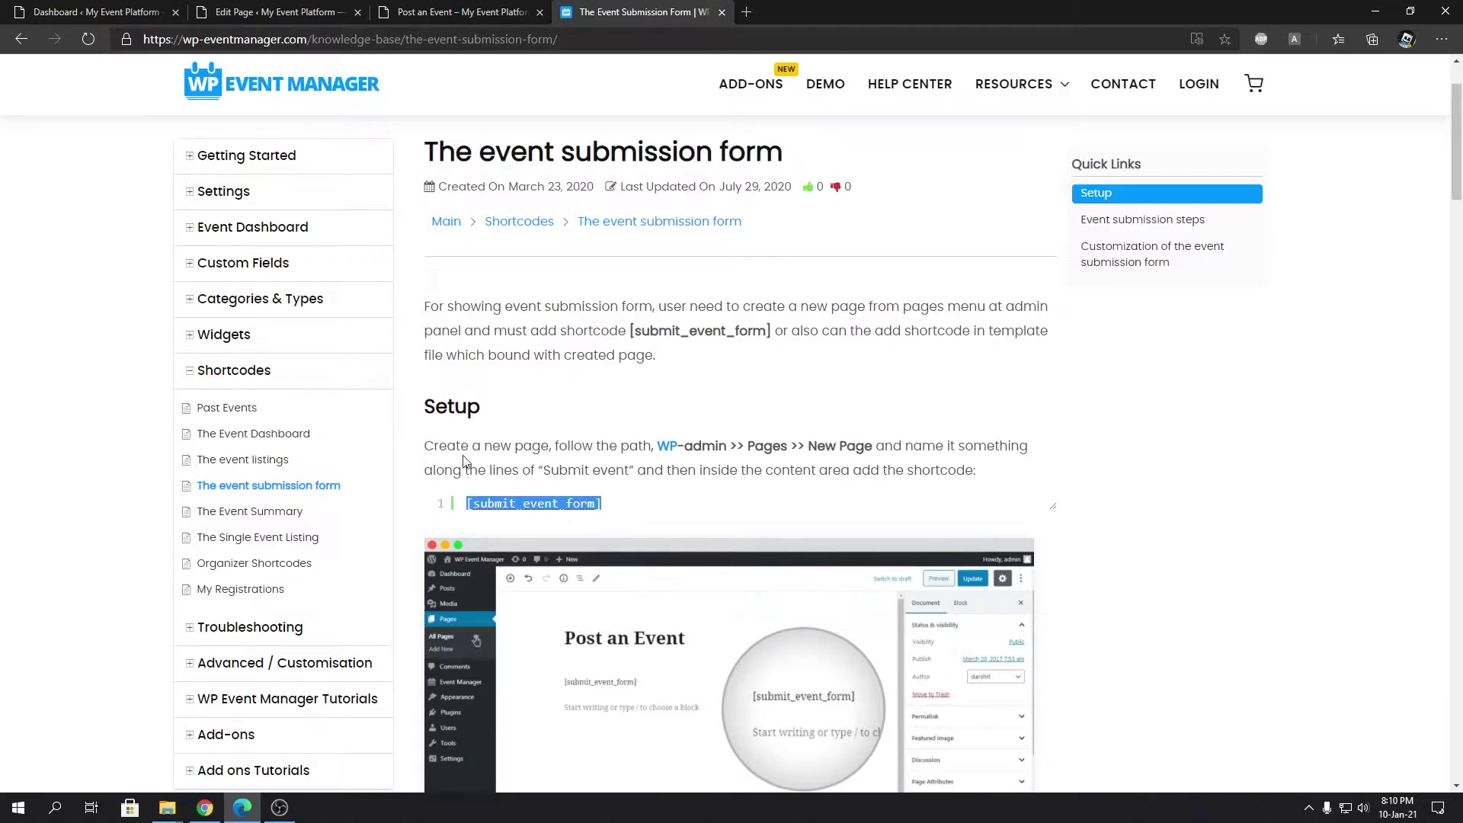
{"action": "left_click", "coordinate": [425, 9]}
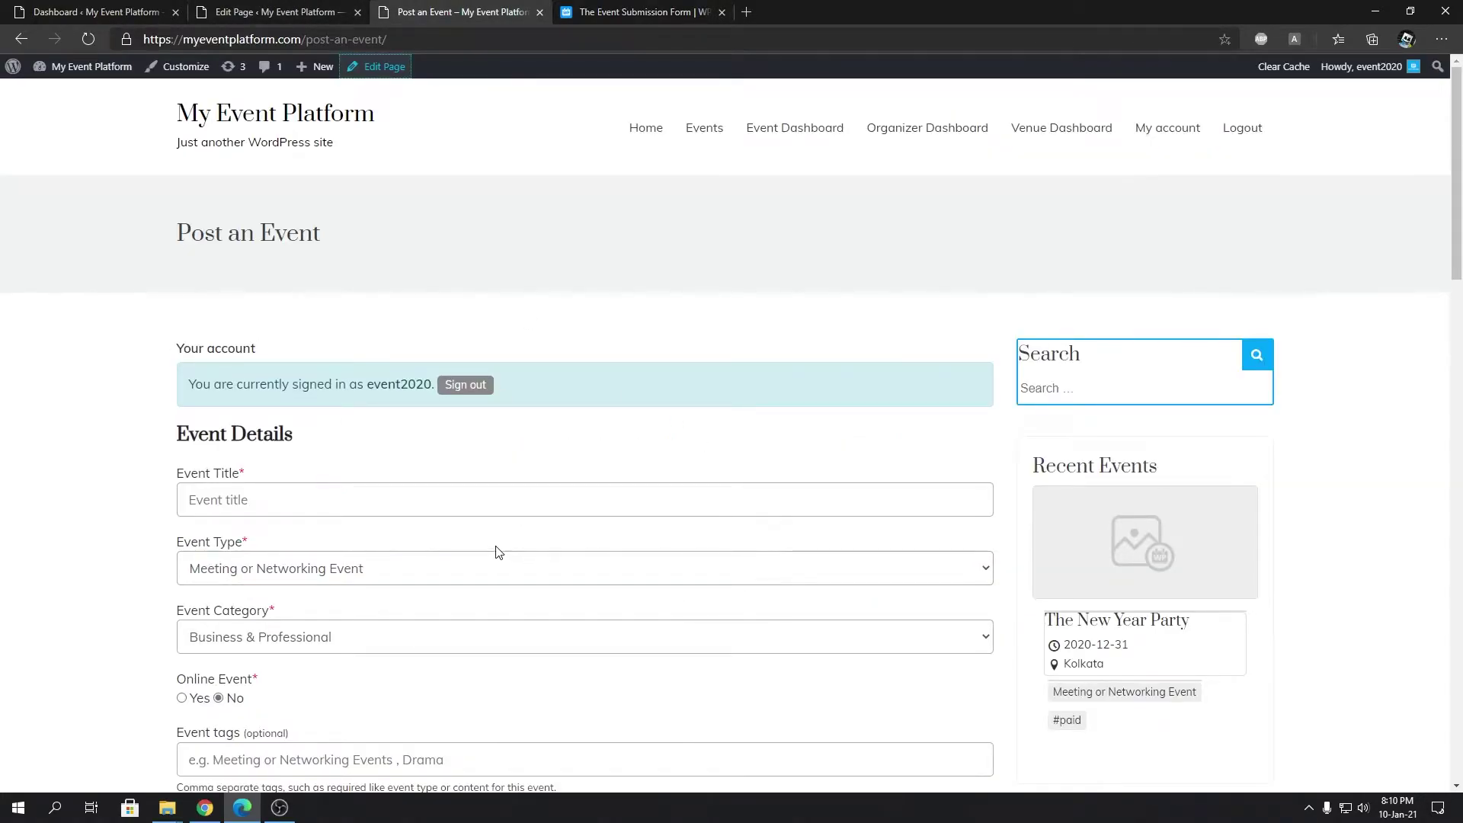
{"action": "scroll", "coordinate": [464, 536], "scroll_direction": "down", "scroll_amount": 10}
{"action": "left_click", "coordinate": [622, 9]}
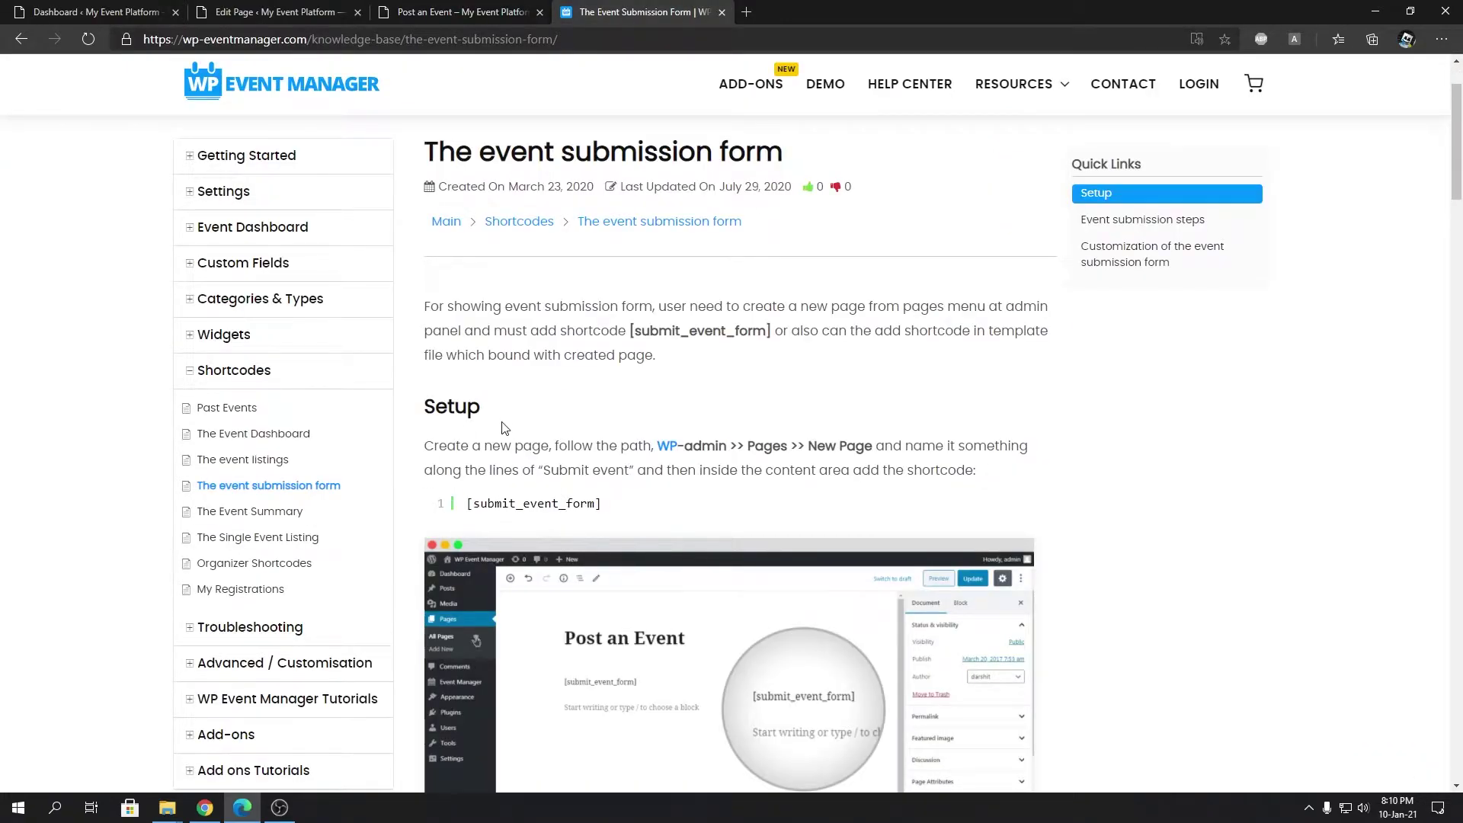
{"action": "left_click", "coordinate": [309, 11]}
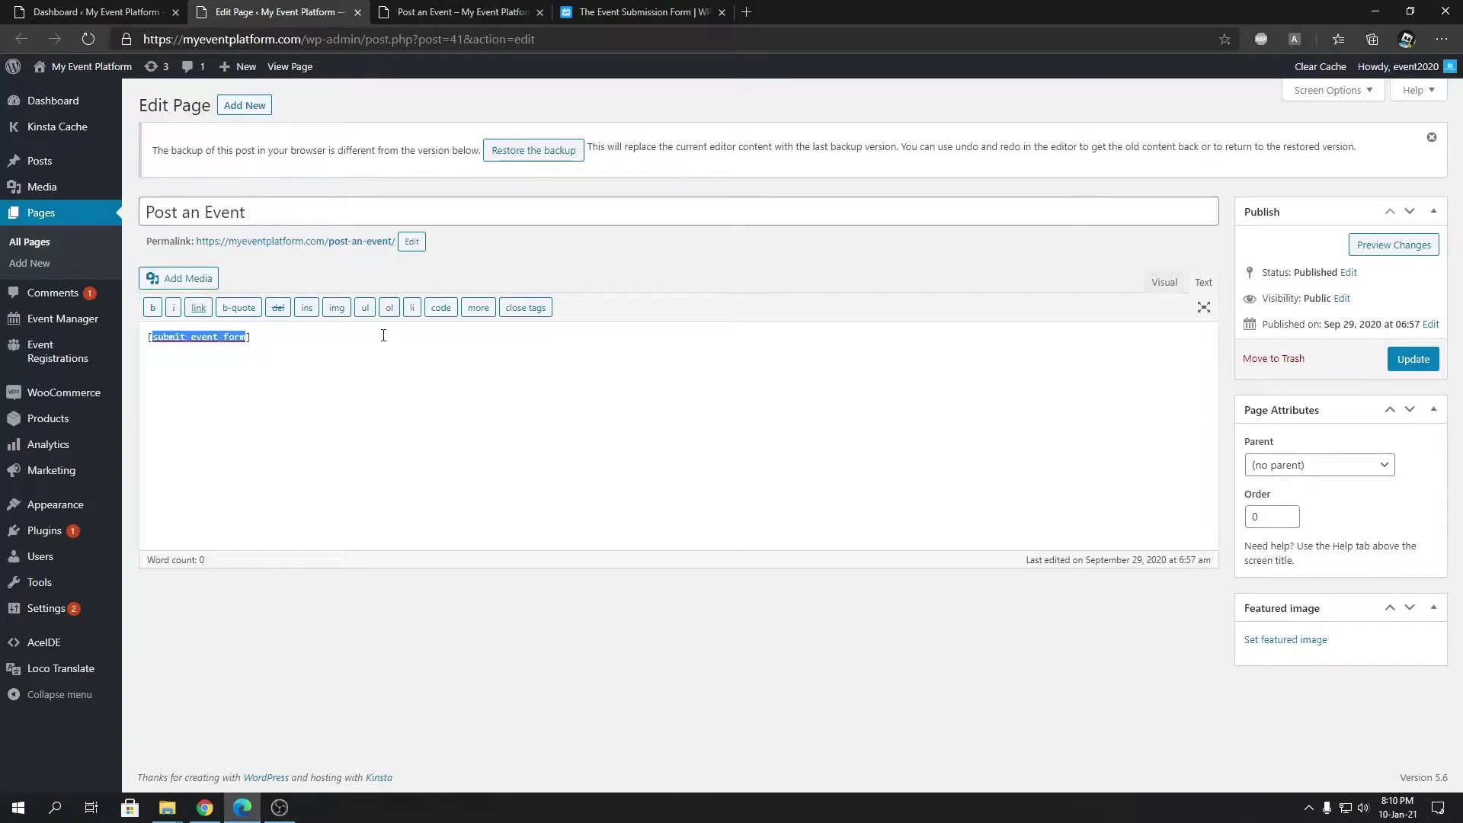
{"action": "mouse_move", "coordinate": [241, 70]}
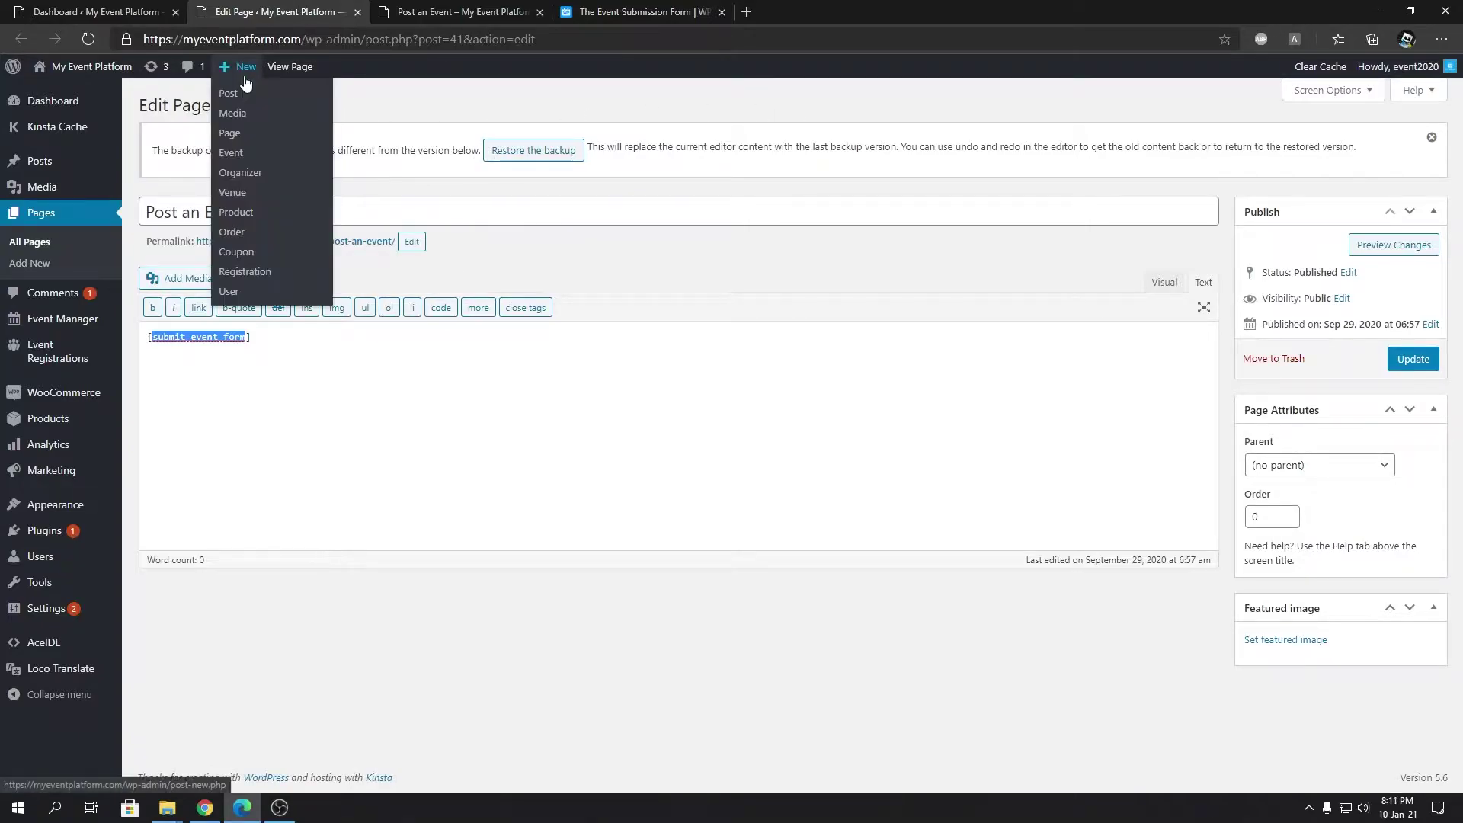
- Start a new page and paste the [submit_event_form] shortcode from the docs into its content
{"action": "right_click", "coordinate": [230, 133]}
{"action": "left_click", "coordinate": [259, 143]}
{"action": "left_click", "coordinate": [815, 12]}
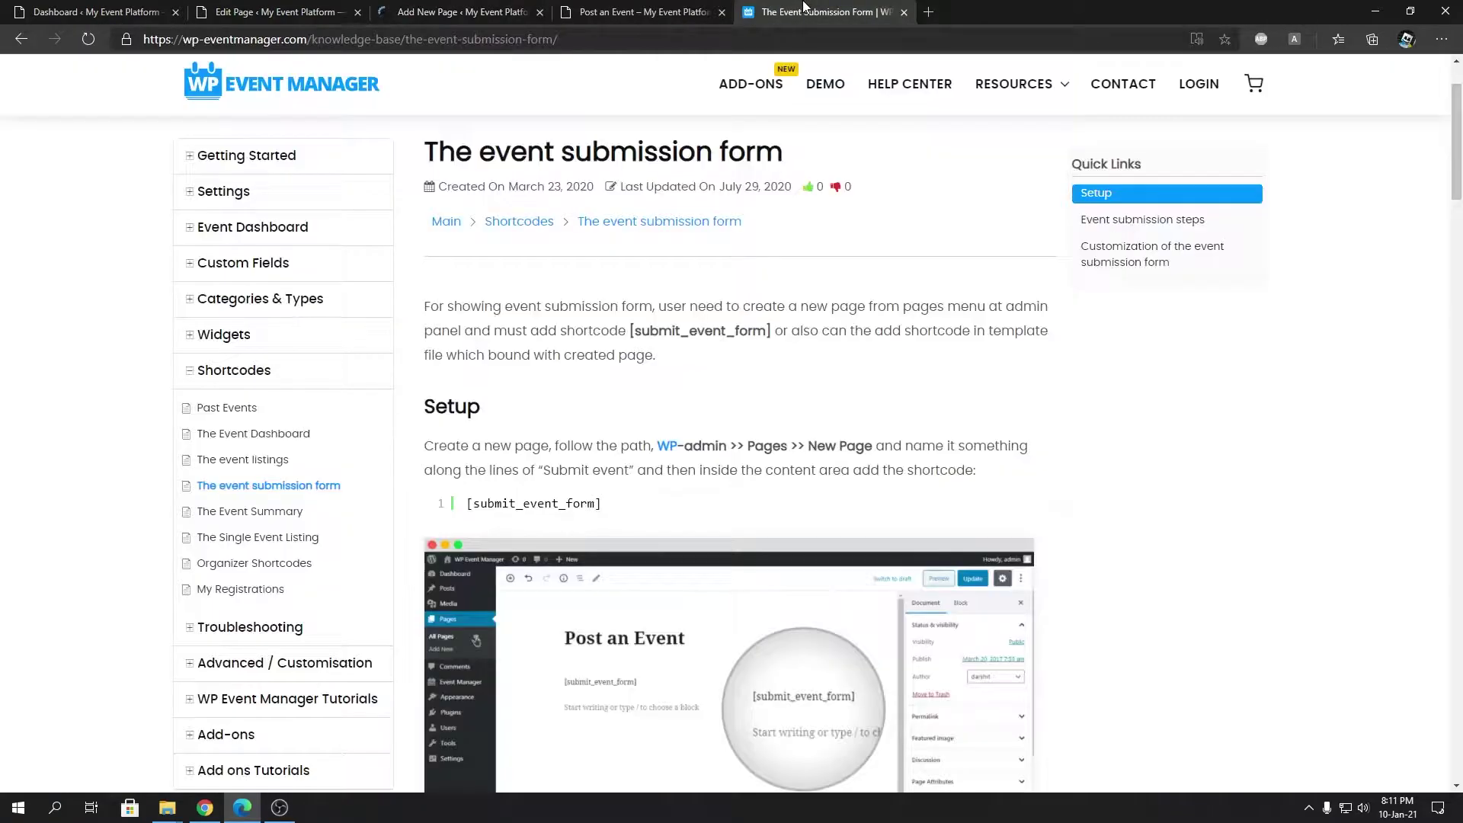
{"action": "triple_click", "coordinate": [566, 504]}
{"action": "key", "text": "ctrl+c"}
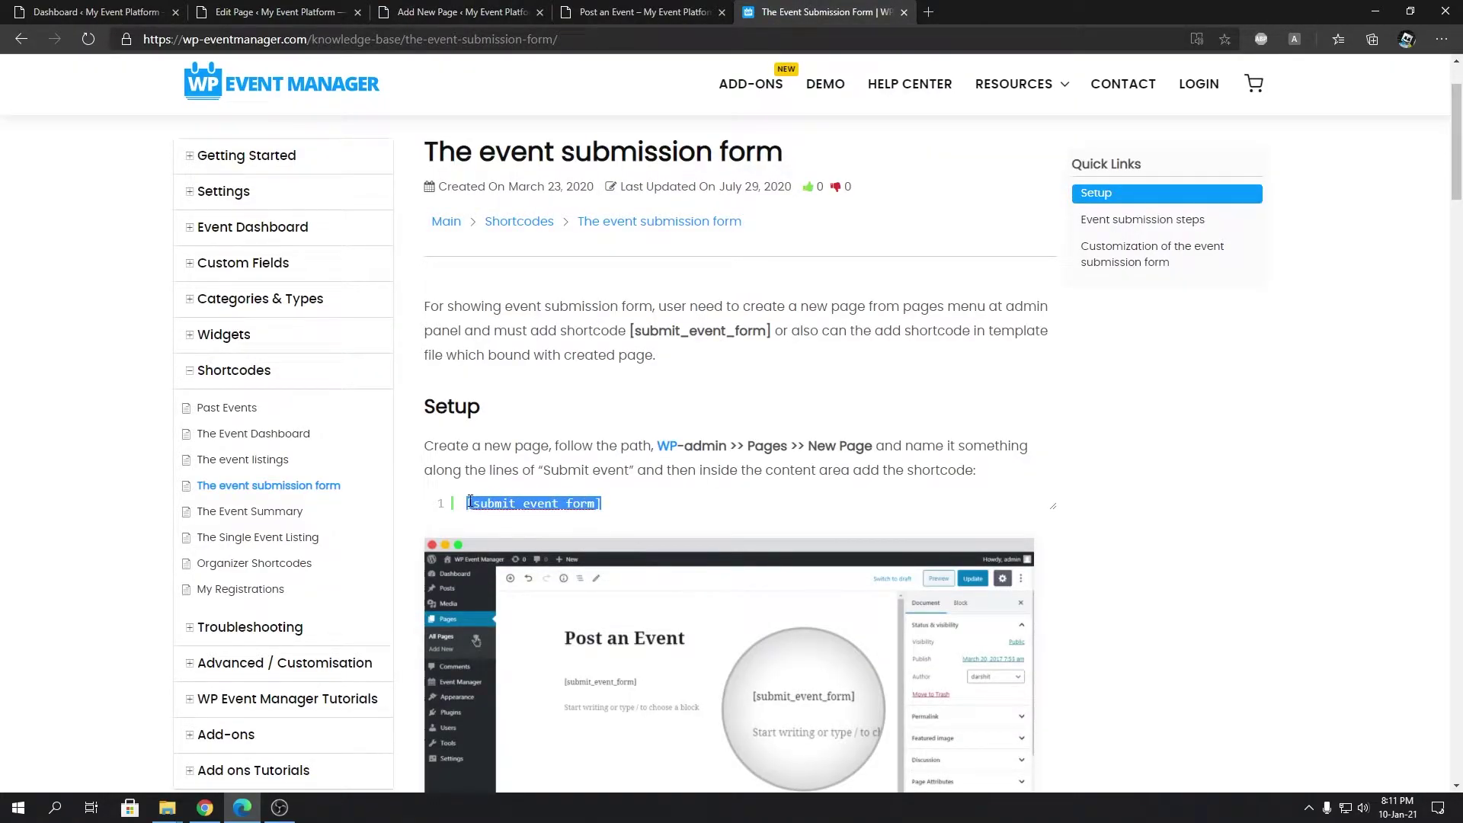
{"action": "left_click", "coordinate": [466, 12]}
{"action": "left_click", "coordinate": [399, 340]}
{"action": "key", "text": "ctrl+v"}
- Title the page 'Custom Event Submission Form', publish it, and open the live page in a new tab
{"action": "left_click", "coordinate": [227, 211]}
{"action": "type", "text": "Custom"}
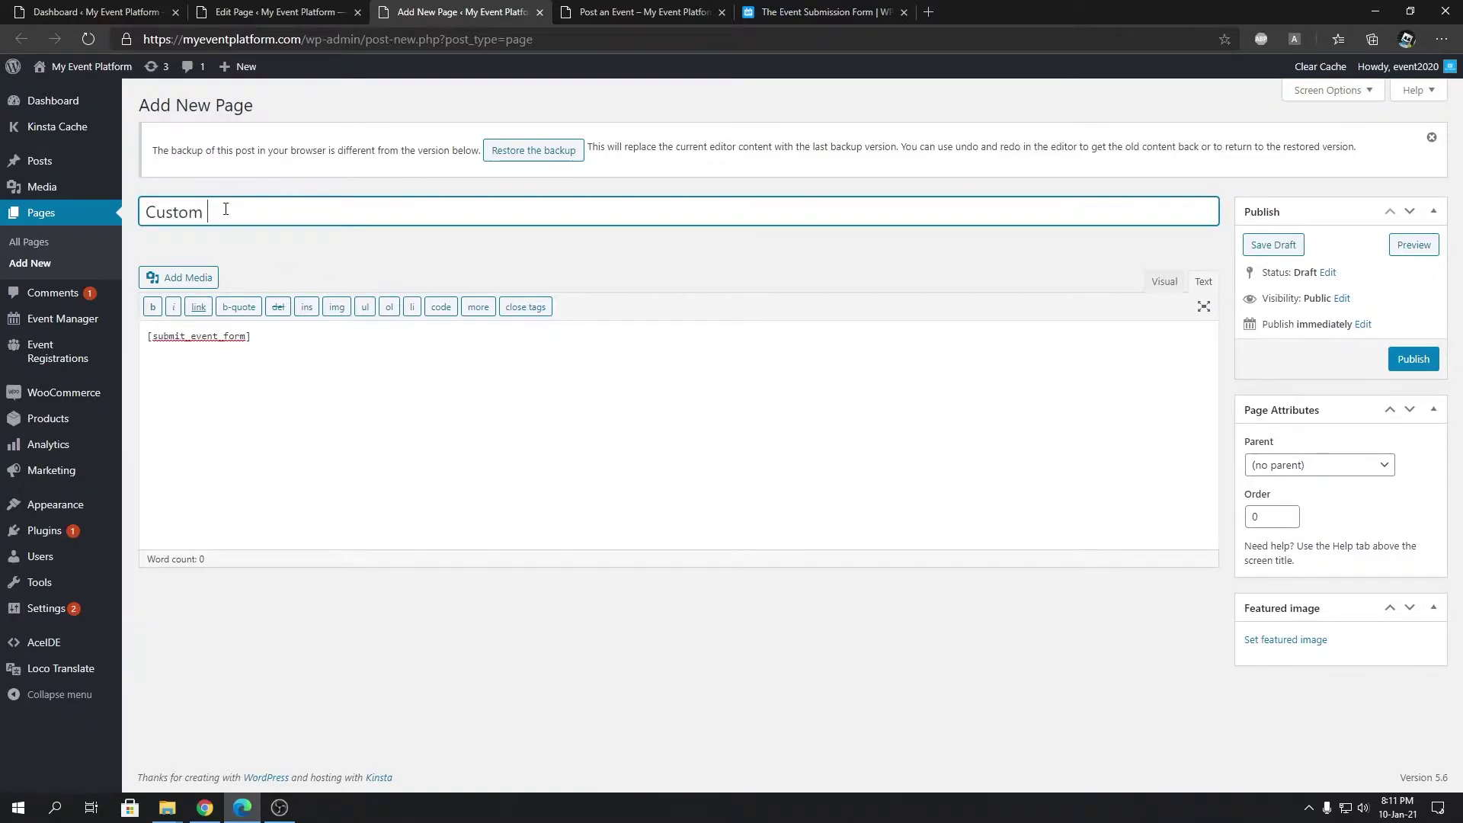
{"action": "type", "text": " Event Submission Form"}
{"action": "left_click", "coordinate": [1414, 359]}
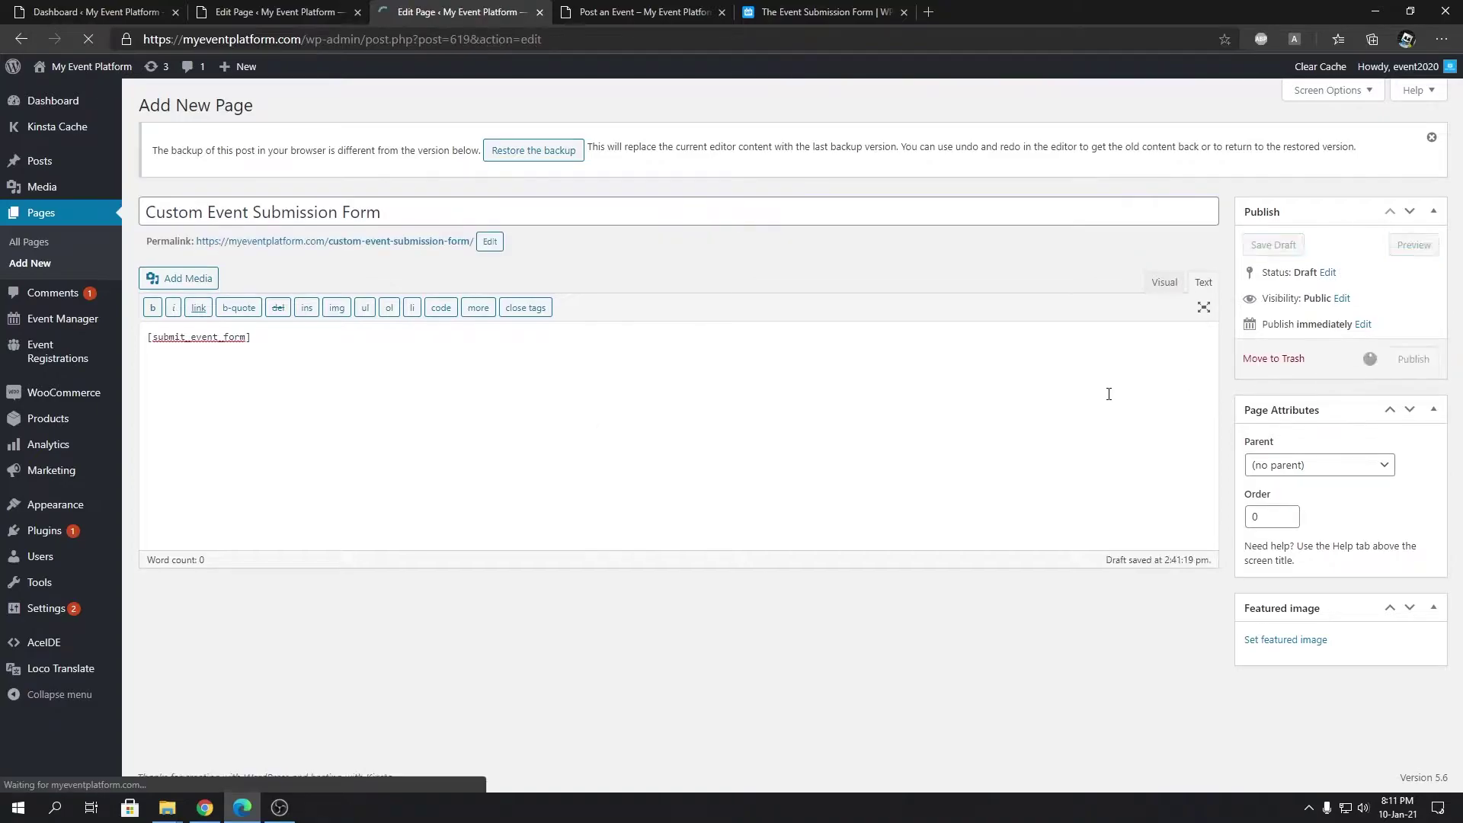
{"action": "right_click", "coordinate": [373, 312]}
{"action": "left_click", "coordinate": [404, 313]}
{"action": "left_click", "coordinate": [643, 11]}
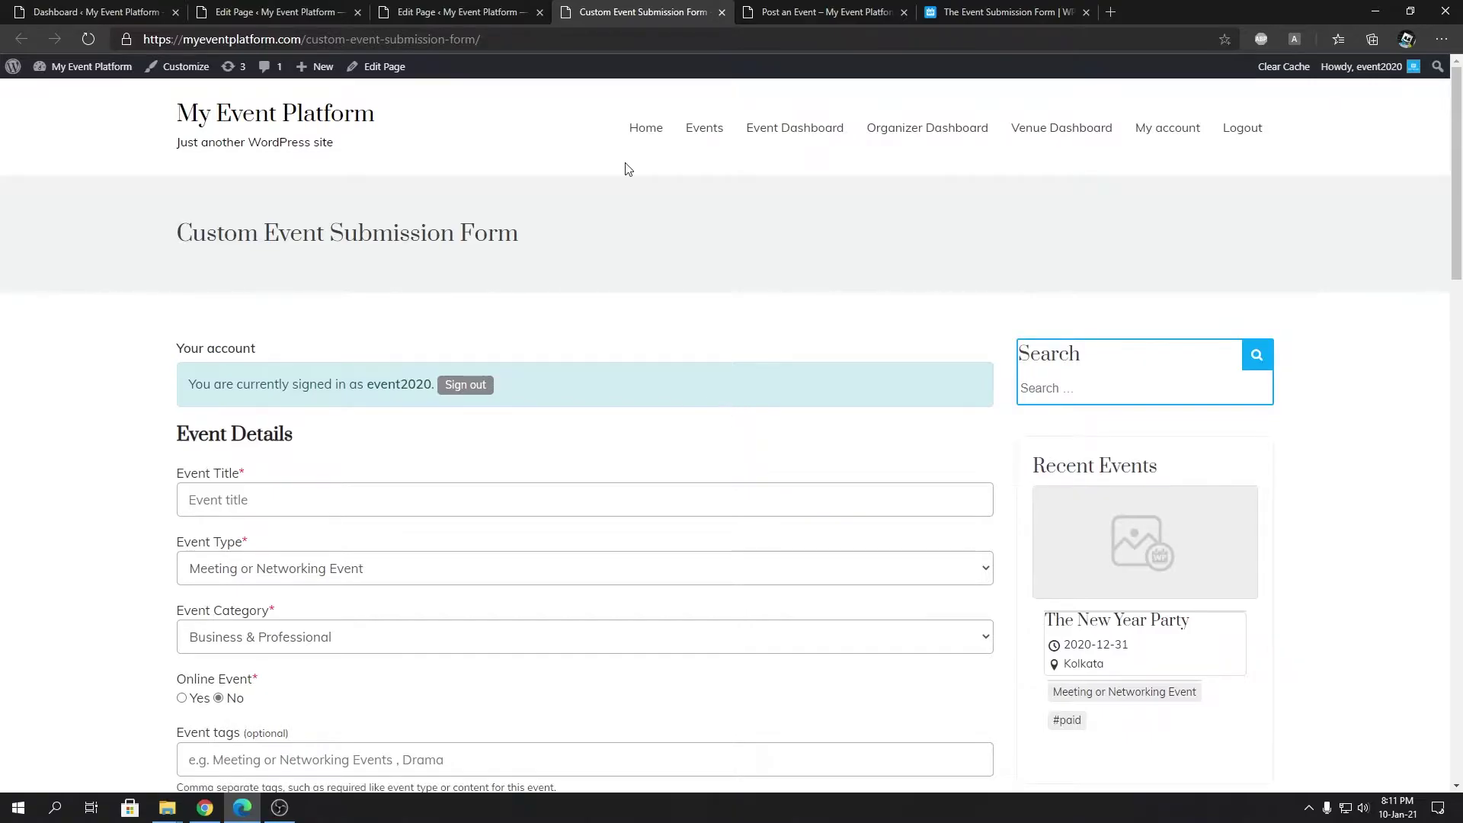
- Compare the editor's [submit_event_form] shortcode with the live submission form
{"action": "left_click", "coordinate": [486, 9]}
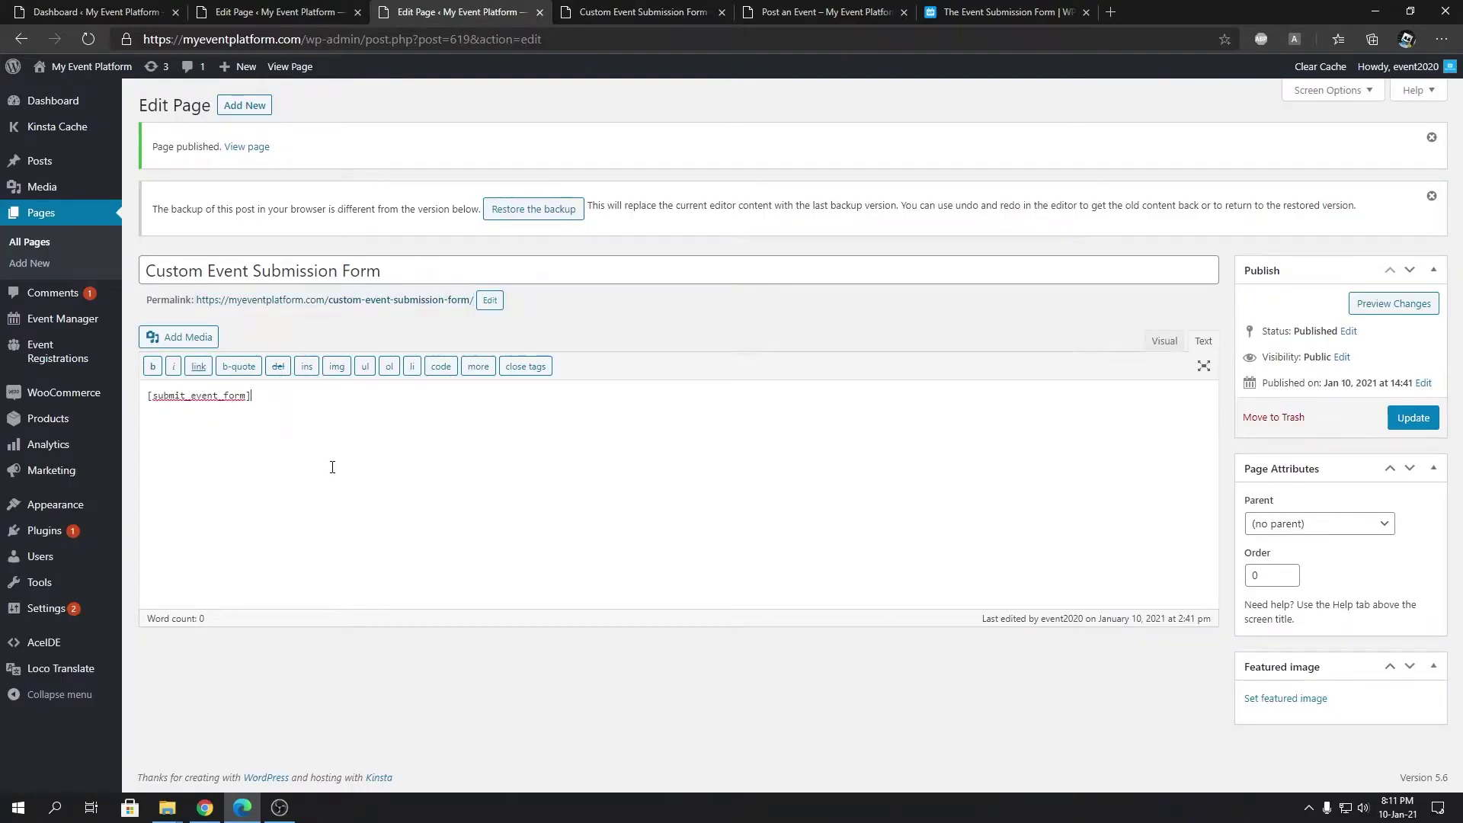
{"action": "left_click", "coordinate": [644, 12]}
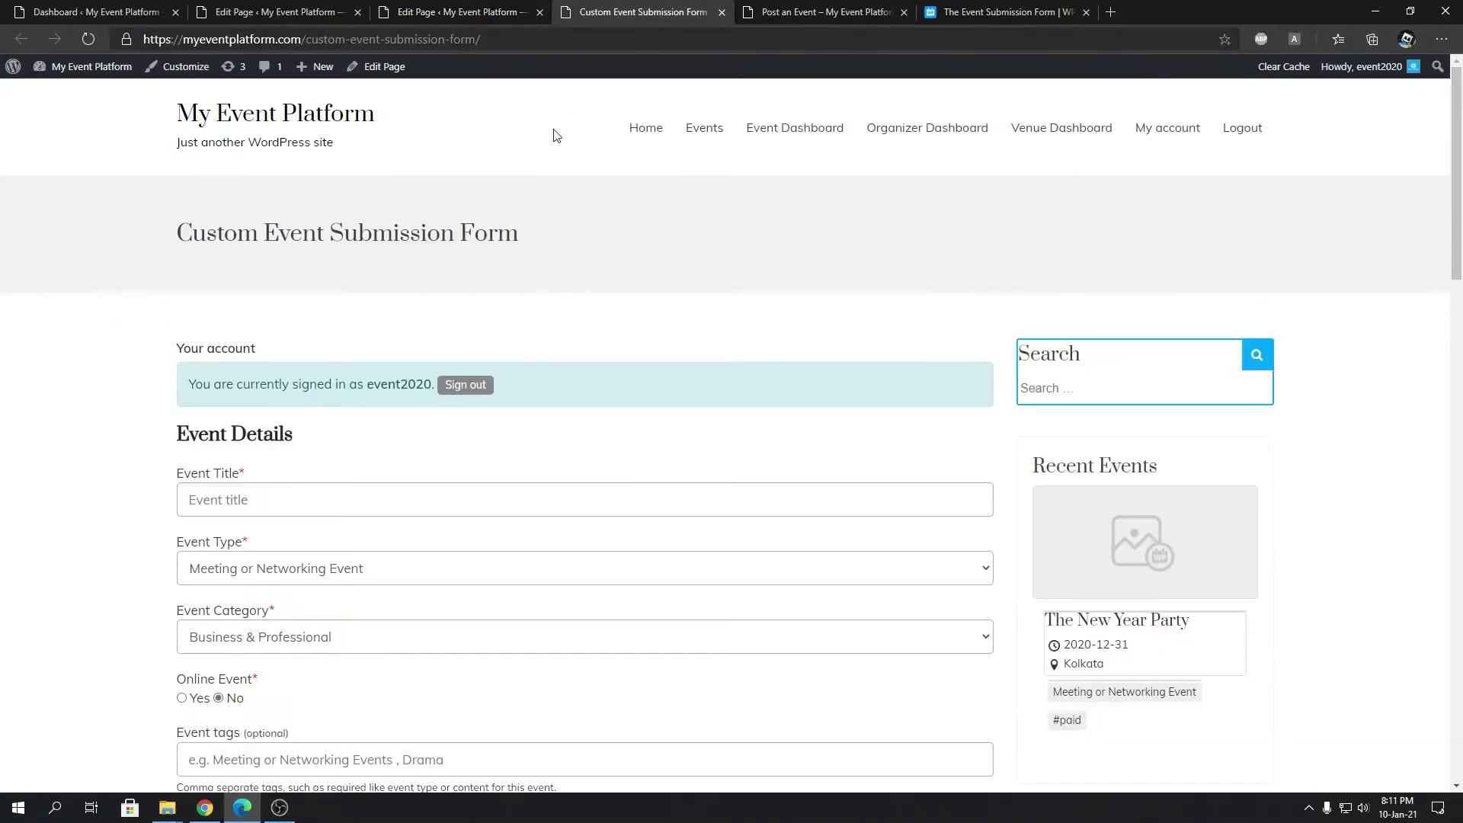
{"action": "left_click", "coordinate": [438, 8]}
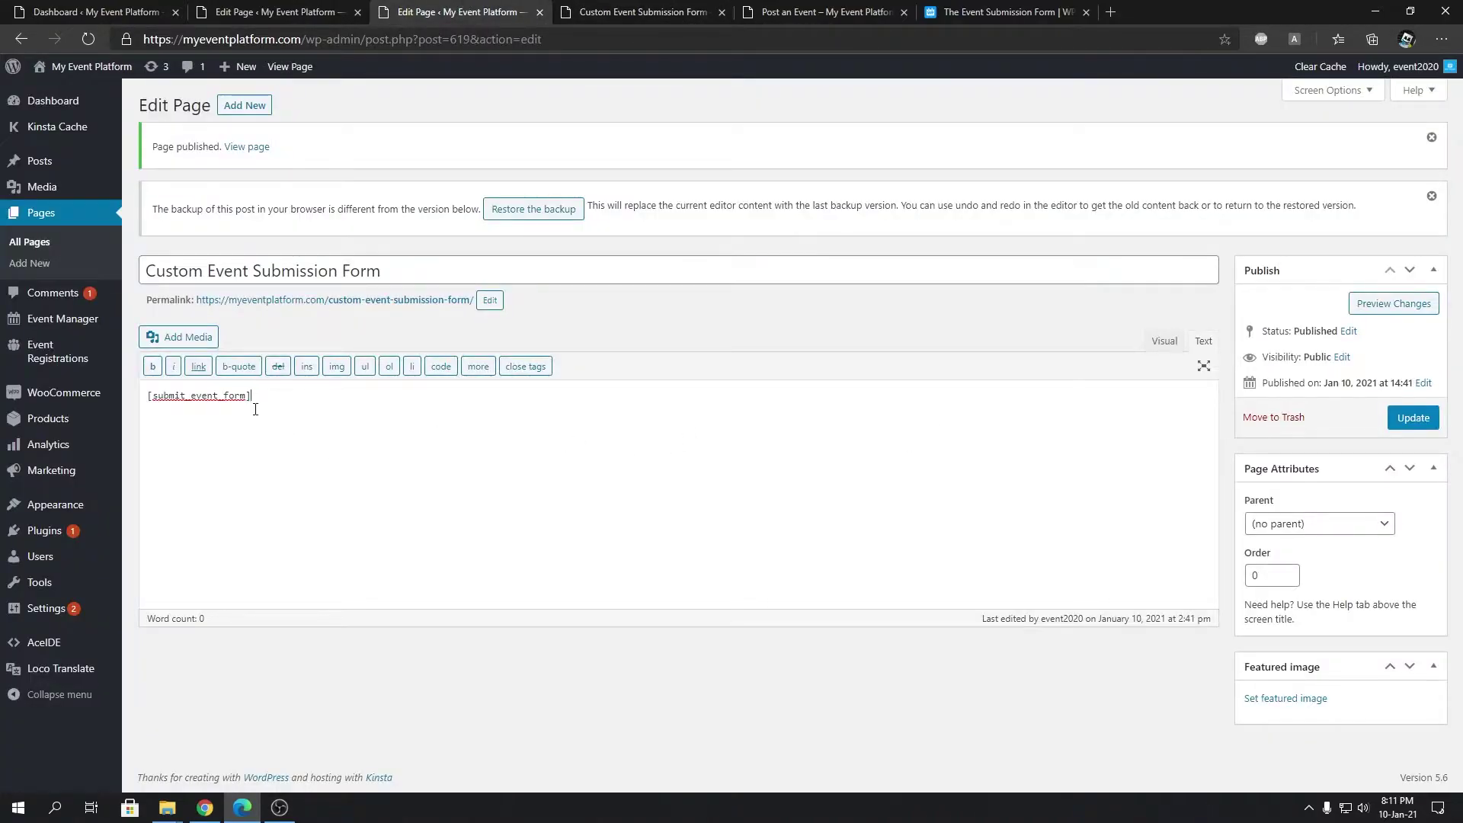
{"action": "left_click_drag", "start_coordinate": [267, 401], "coordinate": [145, 398]}
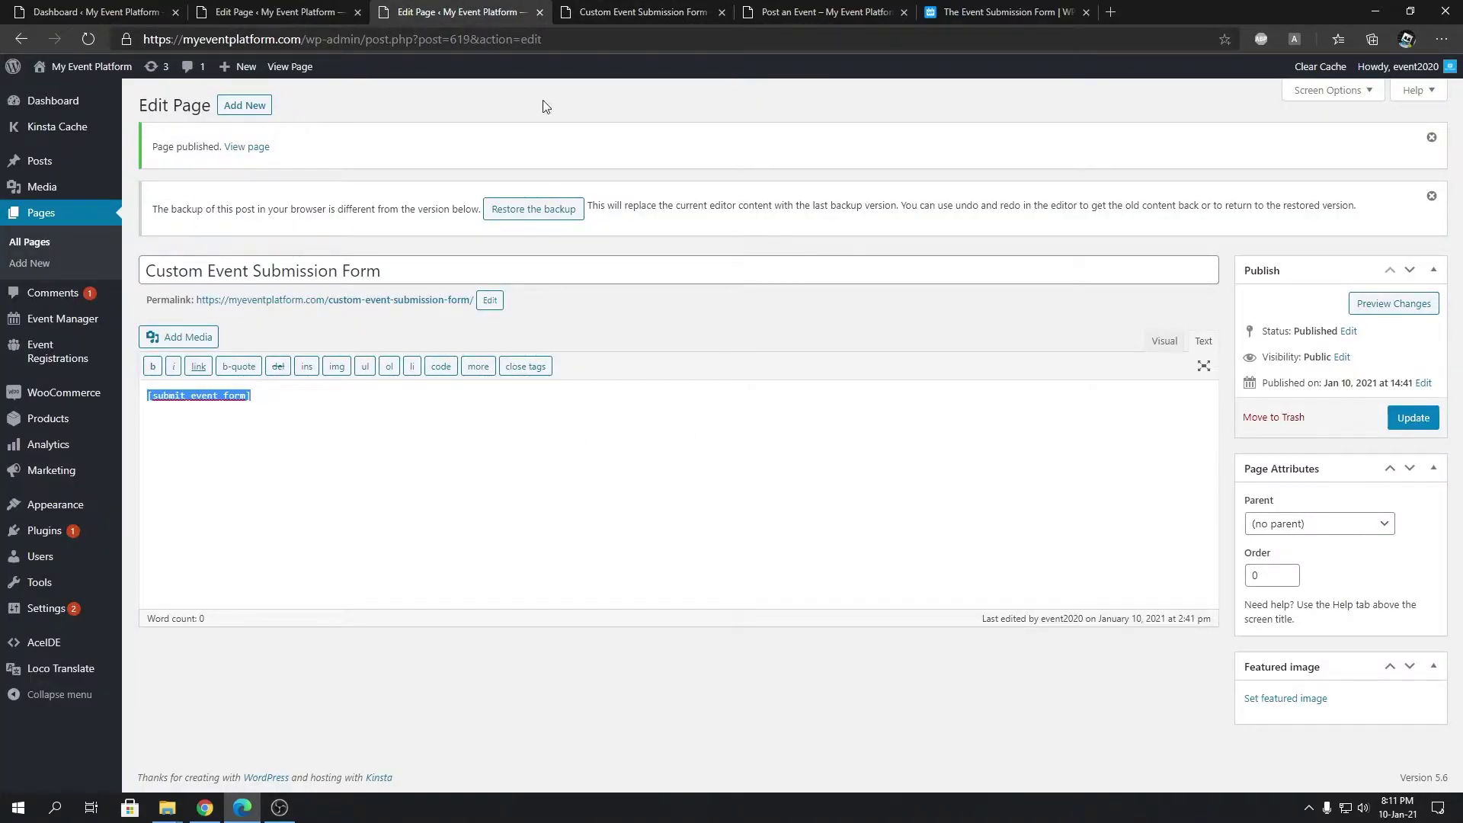
{"action": "left_click", "coordinate": [607, 10]}
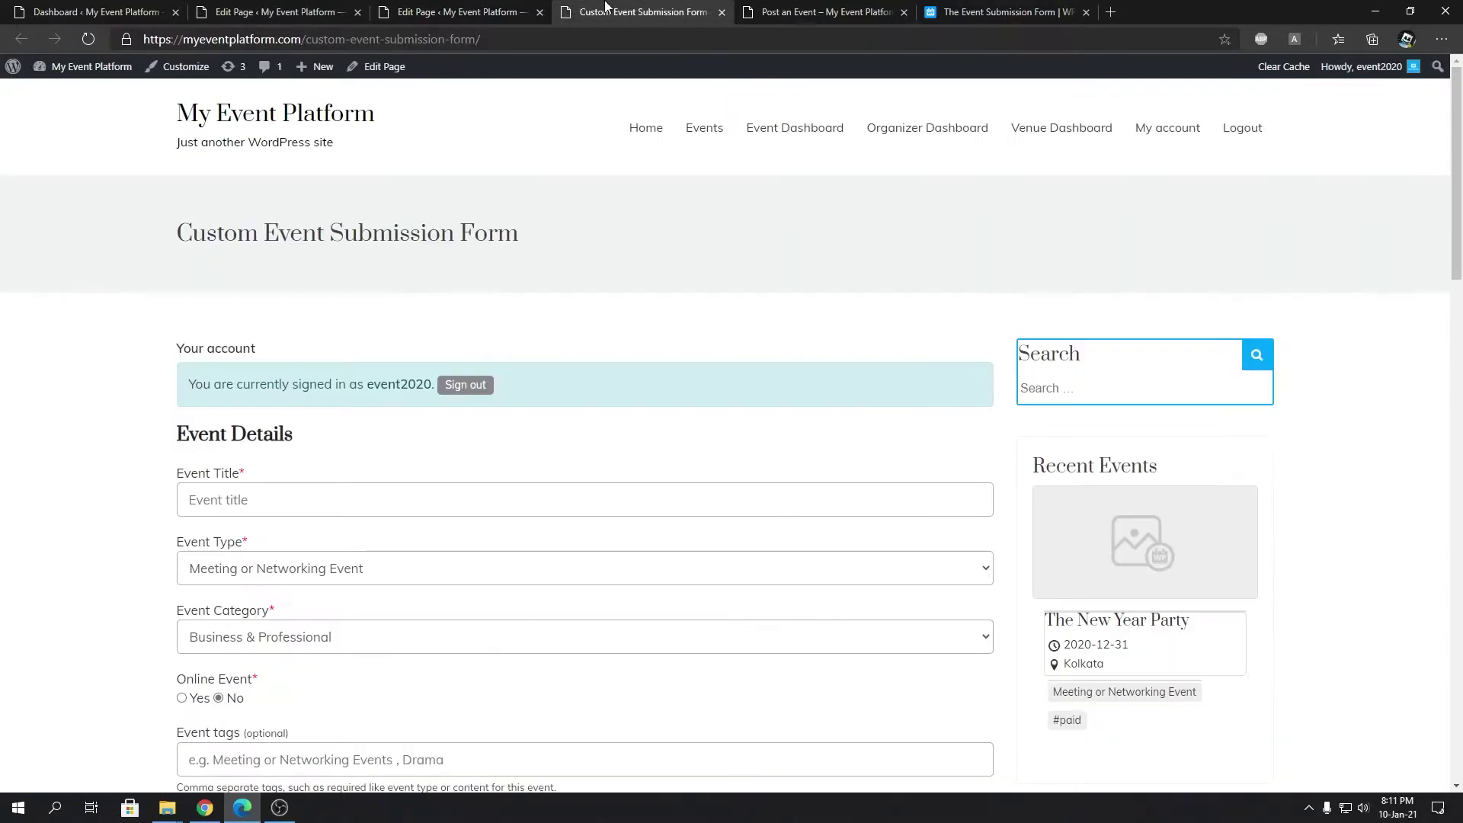
{"action": "scroll", "coordinate": [560, 325], "scroll_direction": "down", "scroll_amount": 10}
{"action": "scroll", "coordinate": [560, 325], "scroll_direction": "down", "scroll_amount": 9}
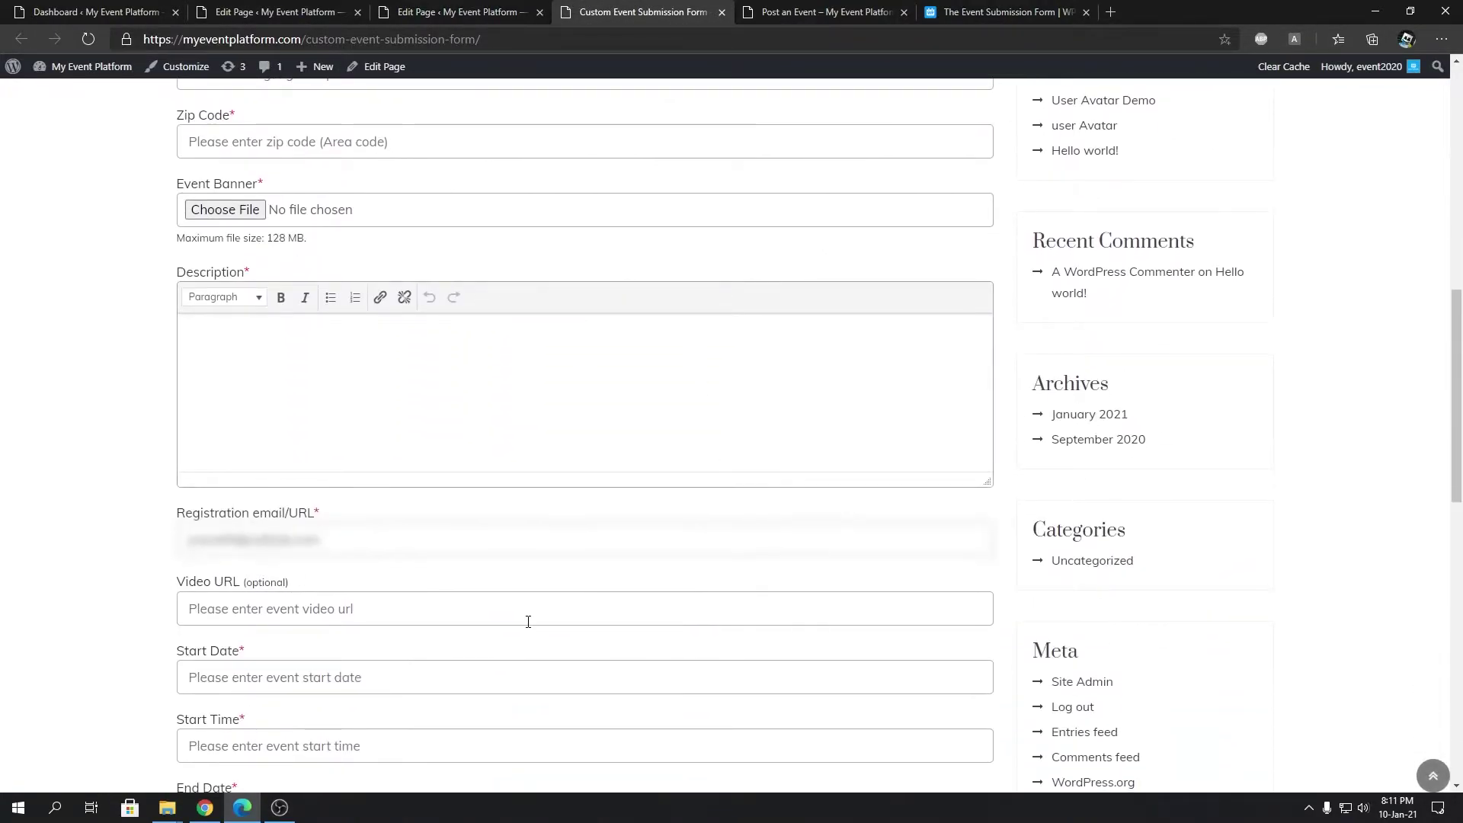
{"action": "scroll", "coordinate": [564, 551], "scroll_direction": "up", "scroll_amount": 3}
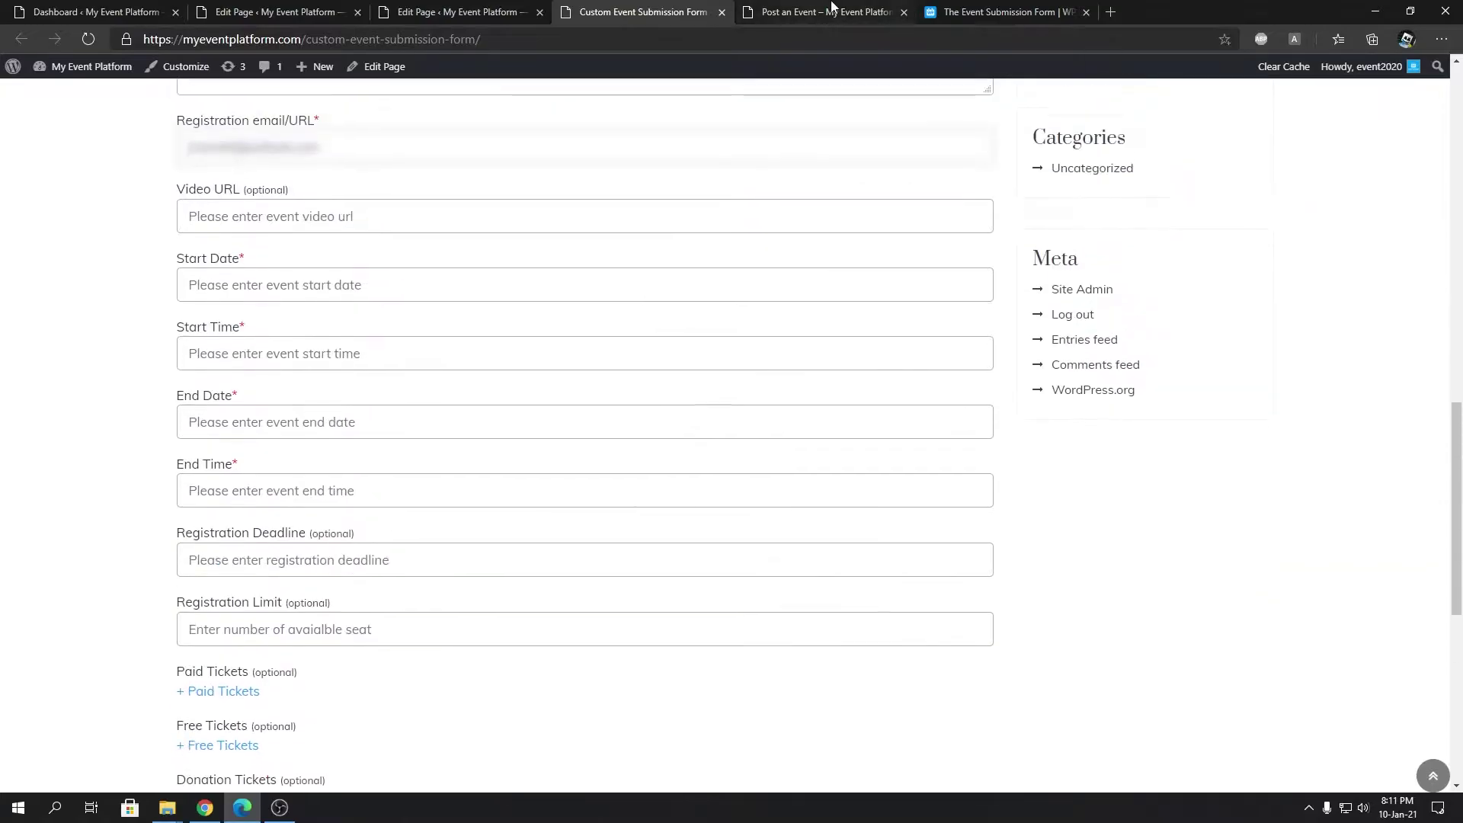
- Jump to the Event submission steps section of the documentation article
{"action": "key", "text": "ctrl+9"}
{"action": "double_click", "coordinate": [444, 411]}
{"action": "scroll", "coordinate": [444, 412], "scroll_direction": "down", "scroll_amount": 10}
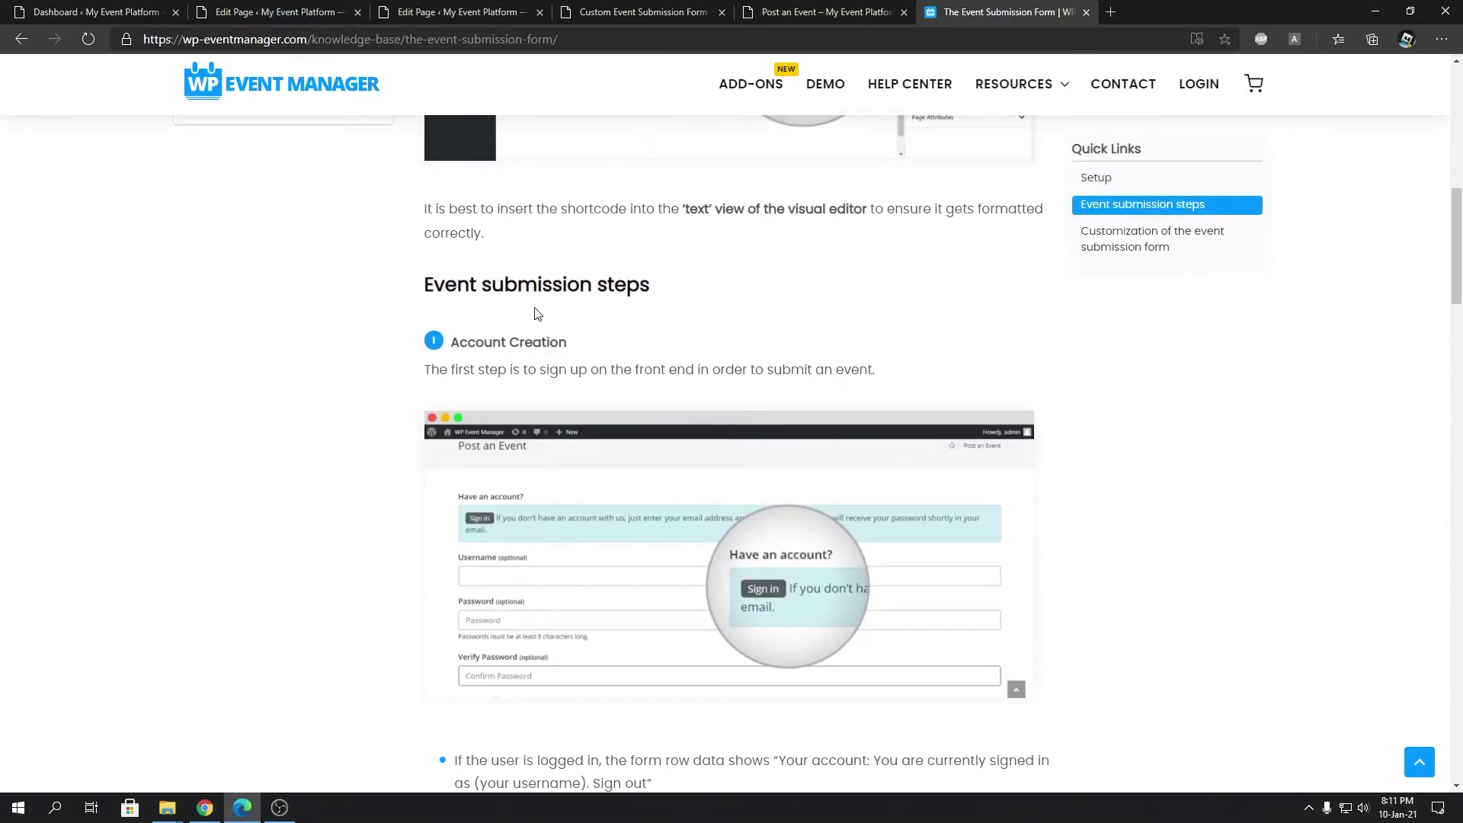
- Read the account and Event Fields steps, then return to the top of the live form
{"action": "scroll", "coordinate": [538, 312], "scroll_direction": "down", "scroll_amount": 5}
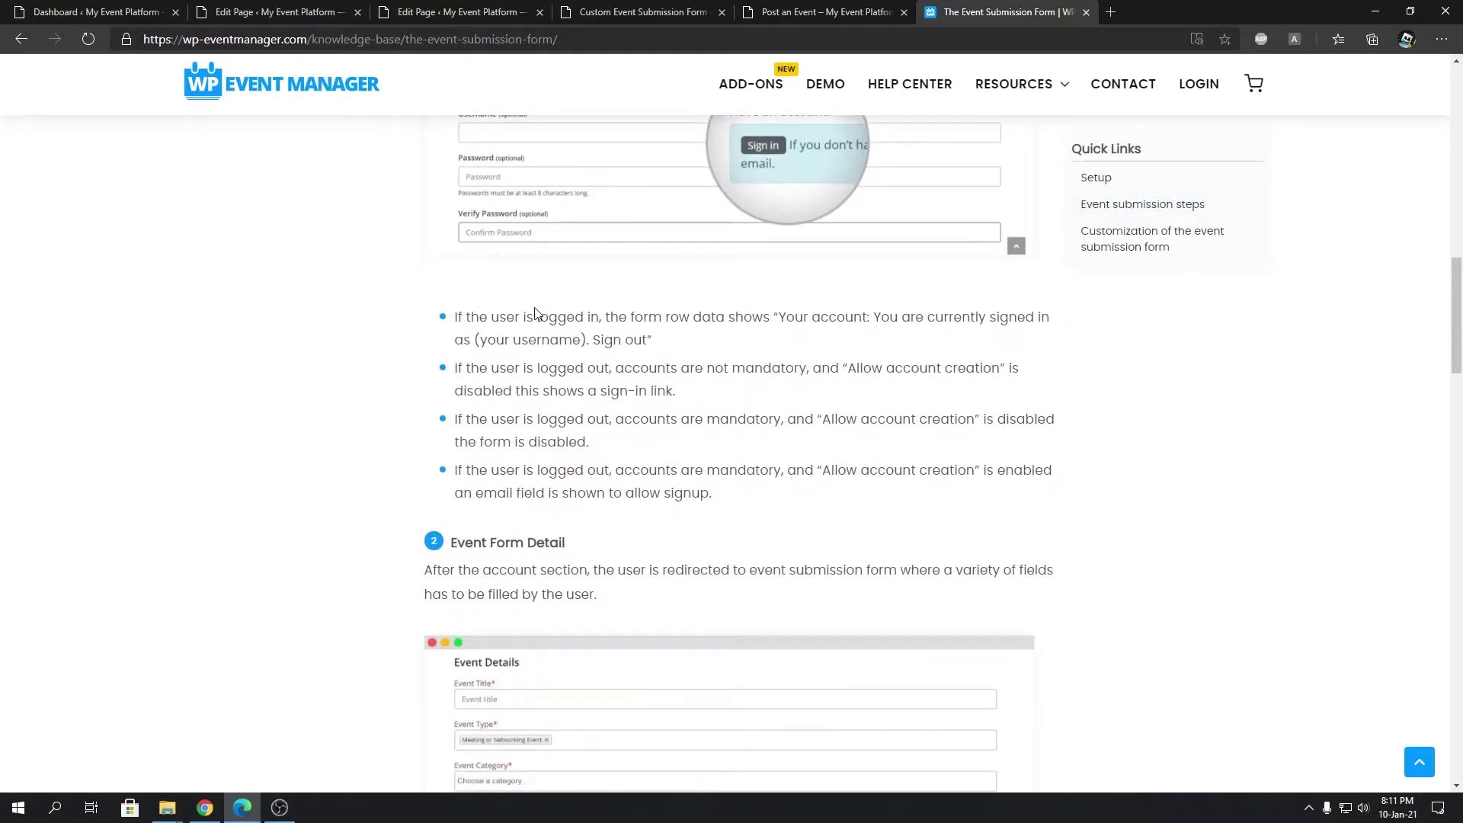
{"action": "scroll", "coordinate": [537, 312], "scroll_direction": "down", "scroll_amount": 6}
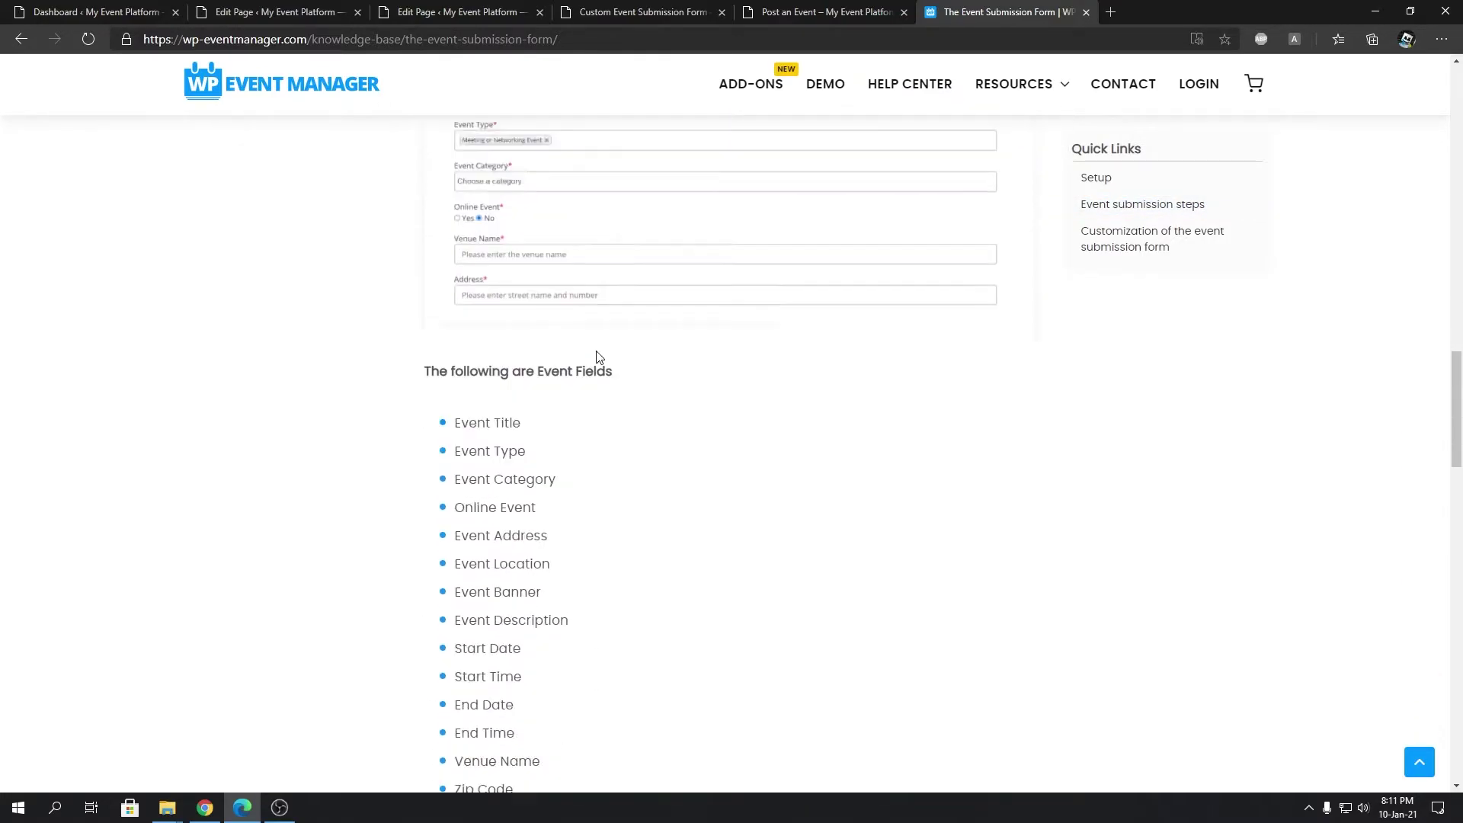
{"action": "left_click", "coordinate": [440, 11]}
{"action": "left_click", "coordinate": [610, 11]}
{"action": "scroll", "coordinate": [285, 313], "scroll_direction": "up", "scroll_amount": 10}
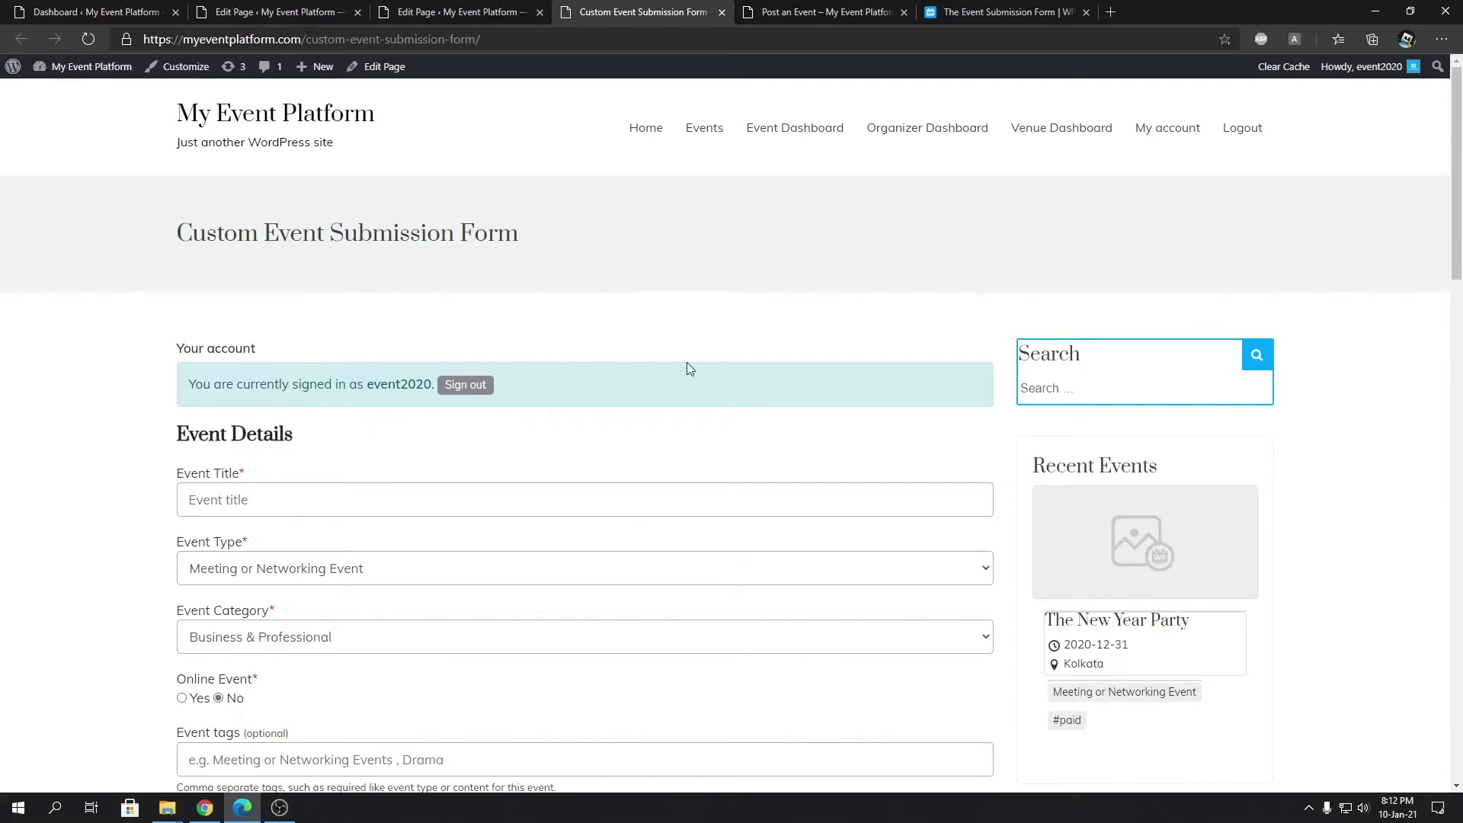
- Scroll the form to its Description field and open a new InPrivate window
{"action": "scroll", "coordinate": [605, 316], "scroll_direction": "down", "scroll_amount": 5}
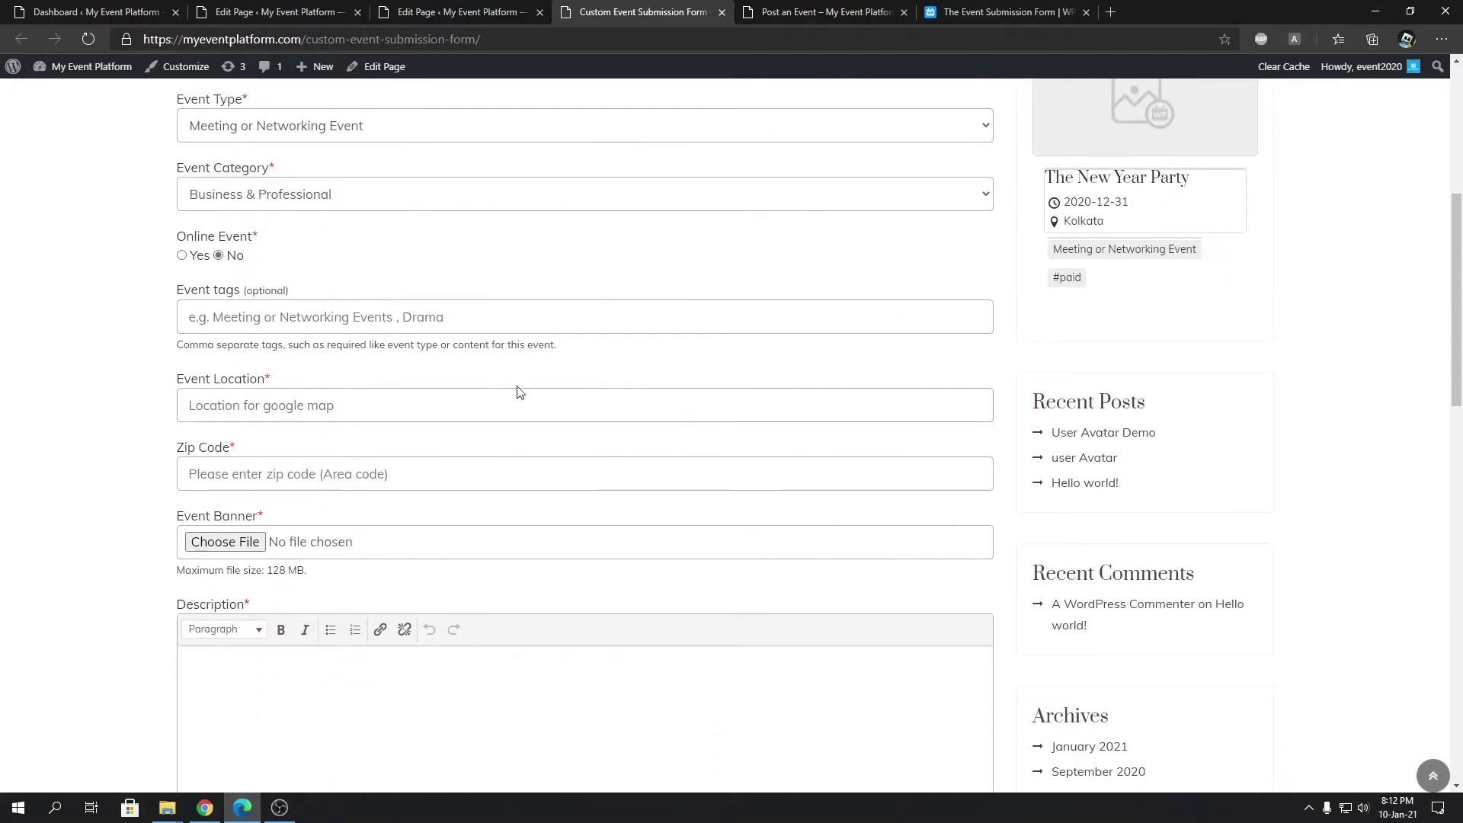
{"action": "key", "text": "ctrl+shift+n"}
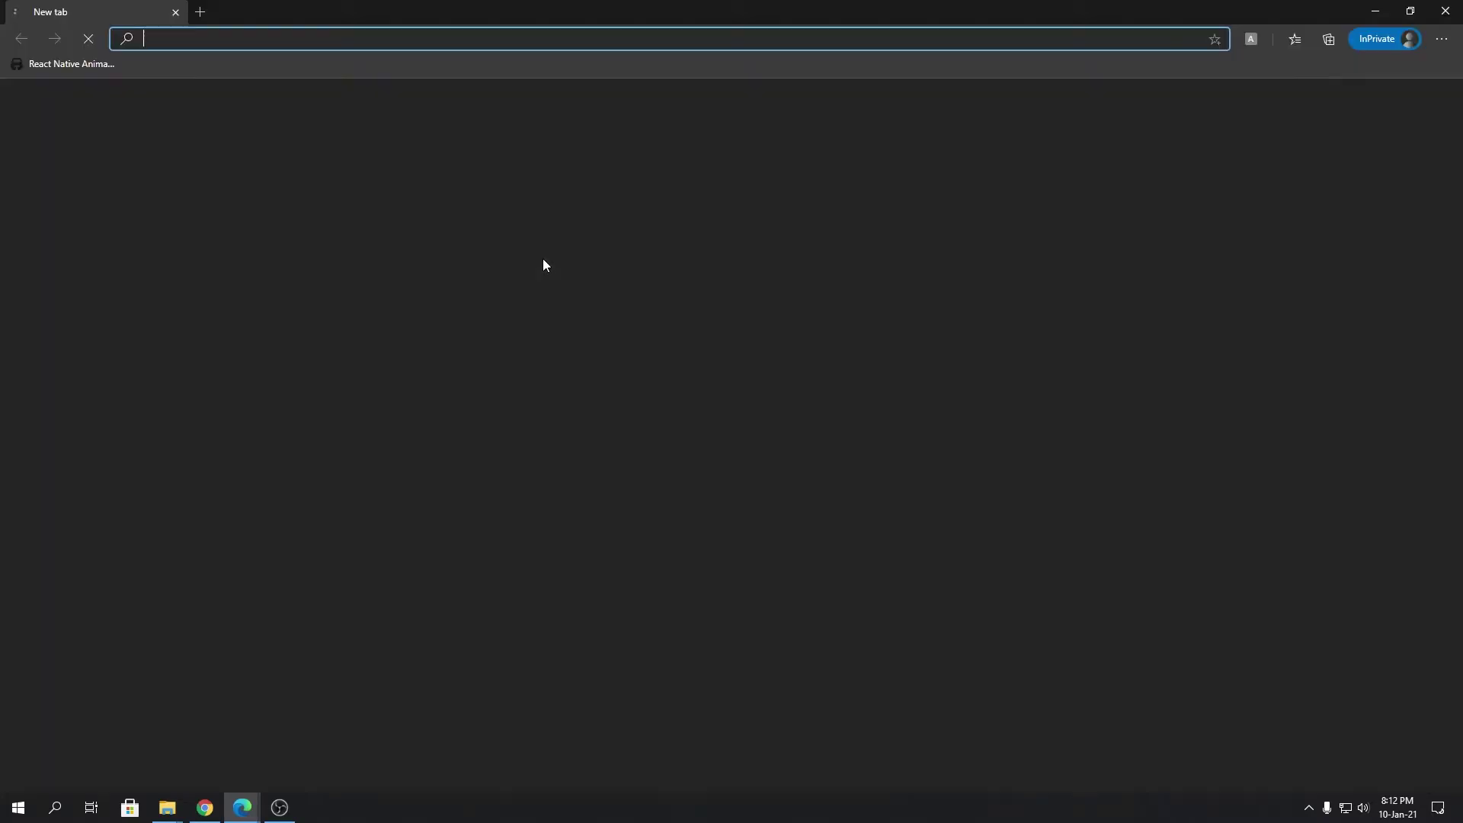
- Load myeventplatform.com privately and confirm the Event Dashboard requires sign-in
{"action": "type", "text": "myeventplatform.com/wp-admin/"}
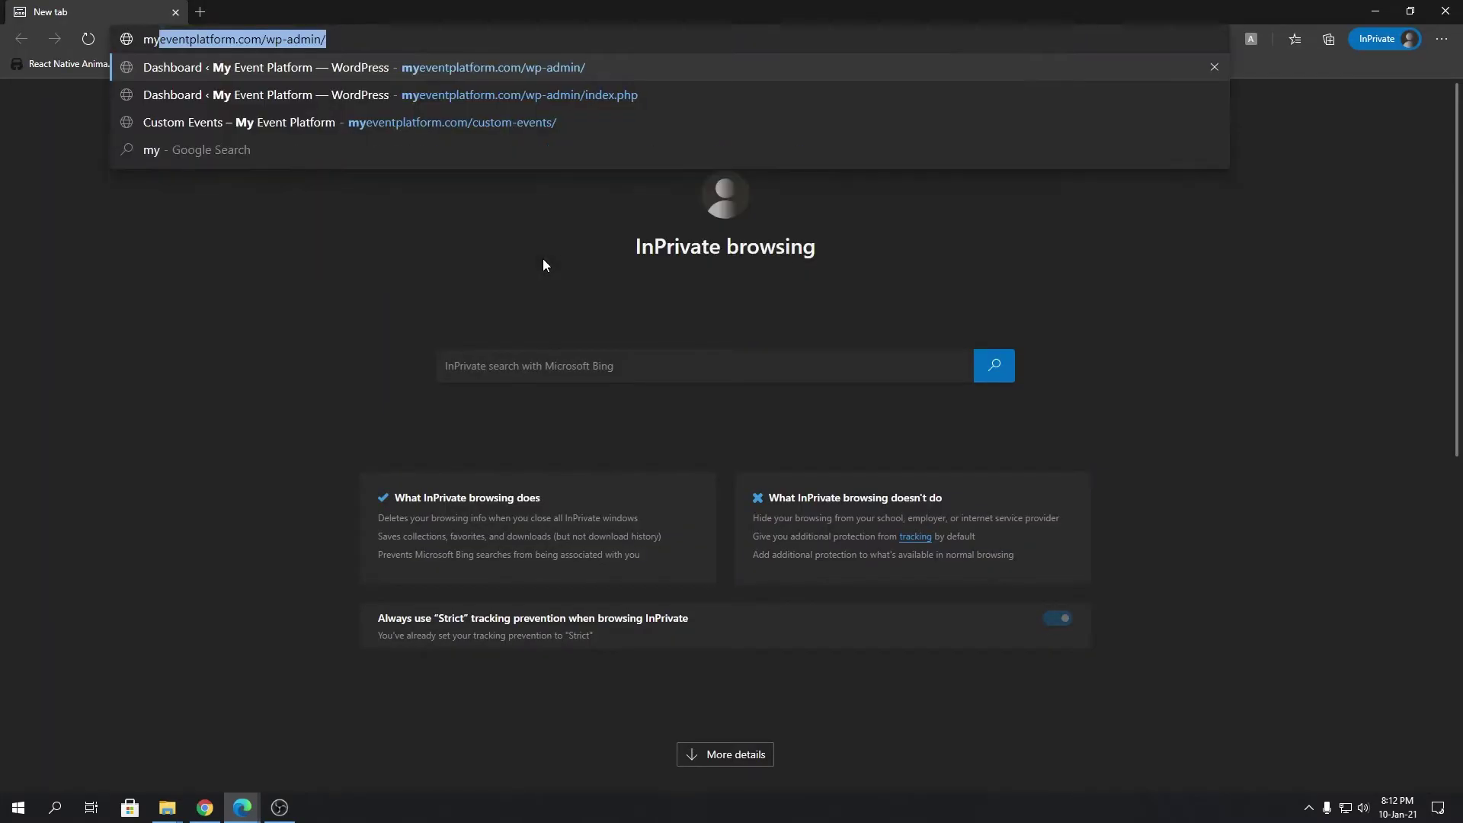
{"action": "key", "text": "End"}
{"action": "key", "text": "BackSpace"}
{"action": "key", "text": "BackSpace"}
{"action": "key", "text": "BackSpace"}
{"action": "key", "text": "BackSpace"}
{"action": "key", "text": "BackSpace"}
{"action": "key", "text": "BackSpace"}
{"action": "key", "text": "BackSpace"}
{"action": "key", "text": "BackSpace"}
{"action": "key", "text": "BackSpace"}
{"action": "key", "text": "BackSpace"}
{"action": "key", "text": "Return"}
{"action": "left_click", "coordinate": [793, 112]}
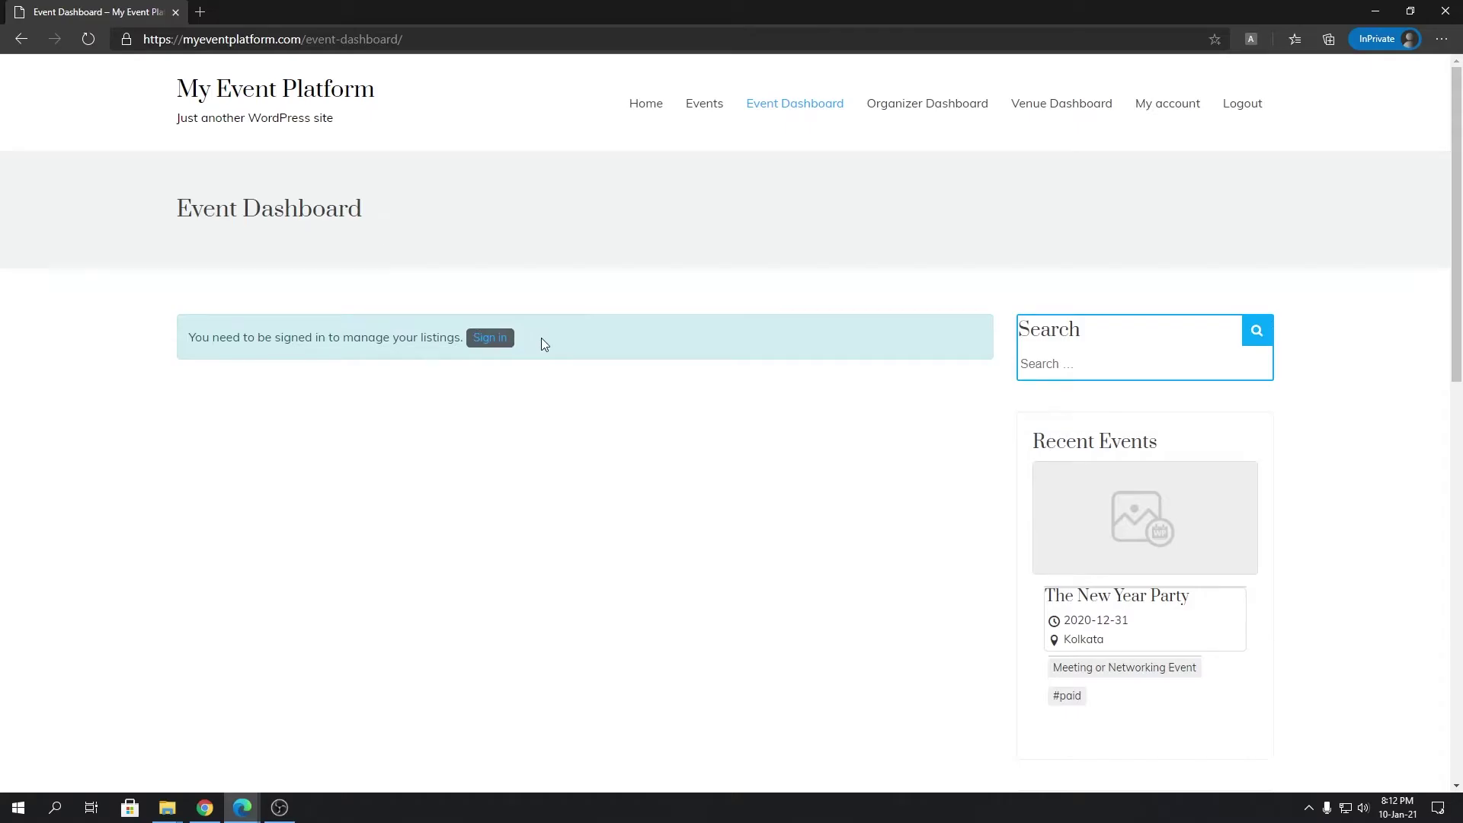
- Minimize the private window and return to the Custom Event Submission Form tab
{"action": "left_click", "coordinate": [1375, 12]}
{"action": "left_click", "coordinate": [480, 11]}
{"action": "left_click", "coordinate": [638, 12]}
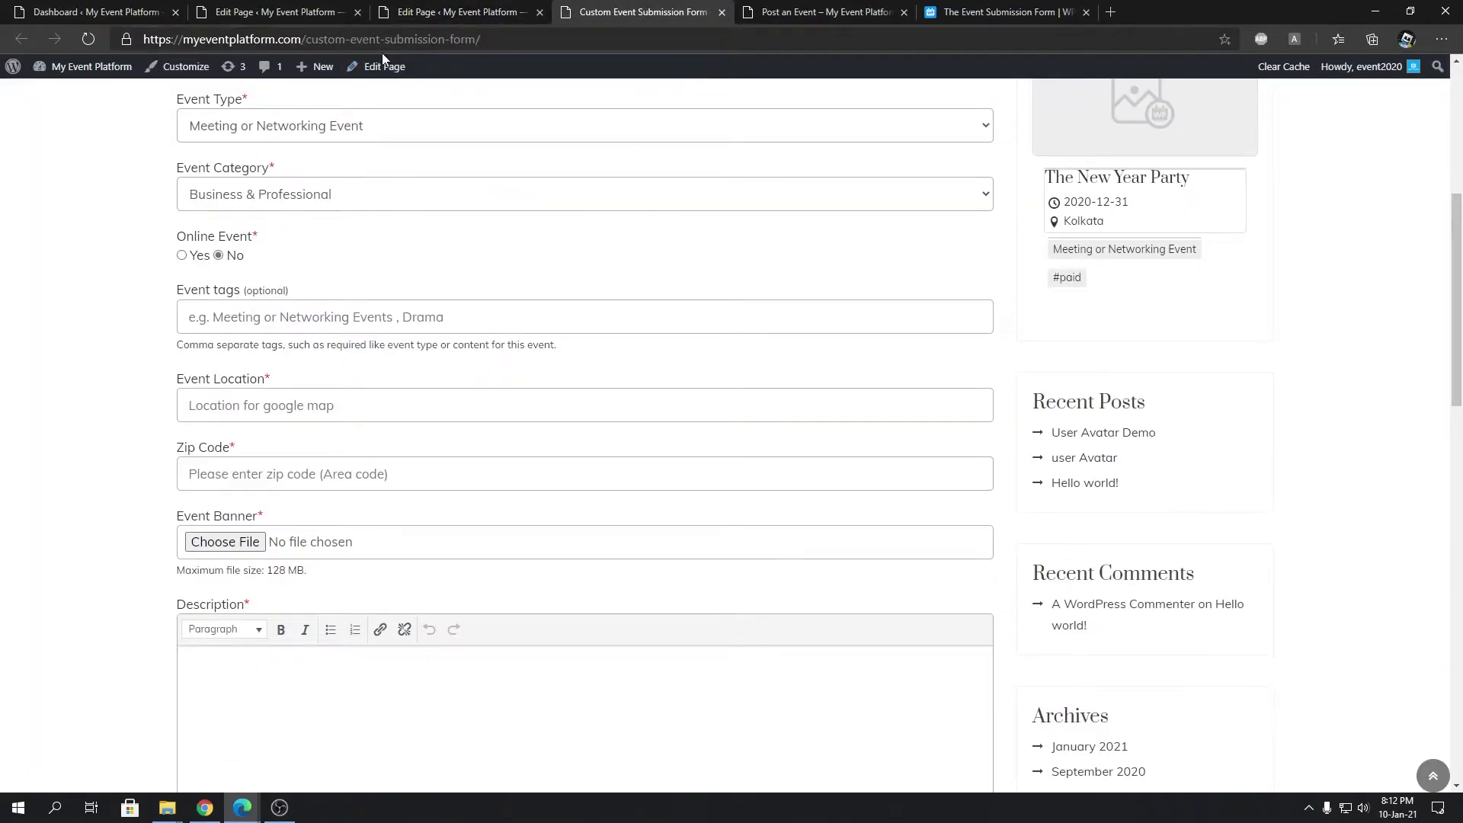
- Copy the Post an Event address and load it in the private window
{"action": "left_click", "coordinate": [549, 37]}
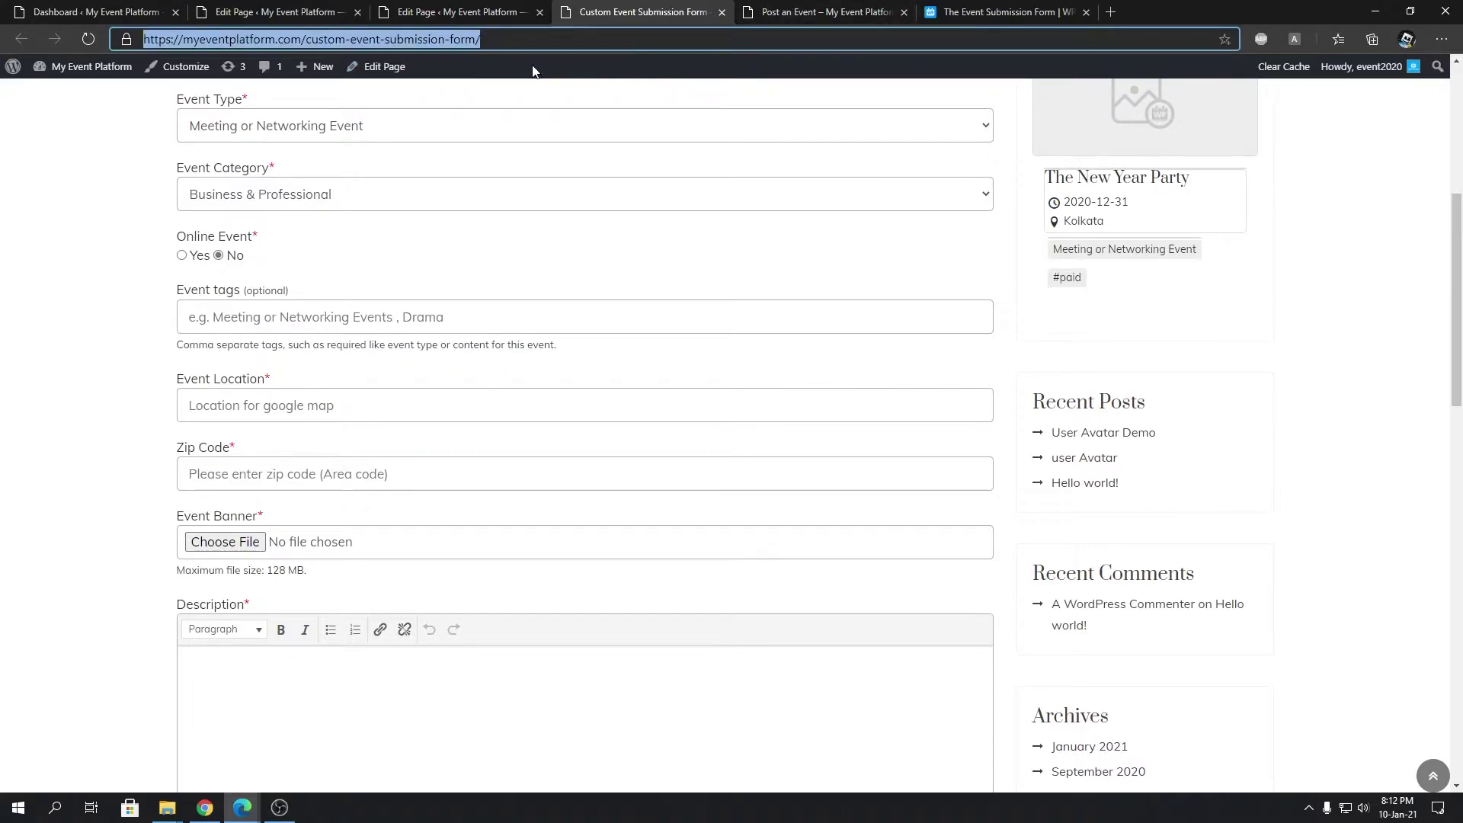
{"action": "left_click", "coordinate": [849, 17]}
{"action": "left_click", "coordinate": [433, 39]}
{"action": "key", "text": "ctrl+c"}
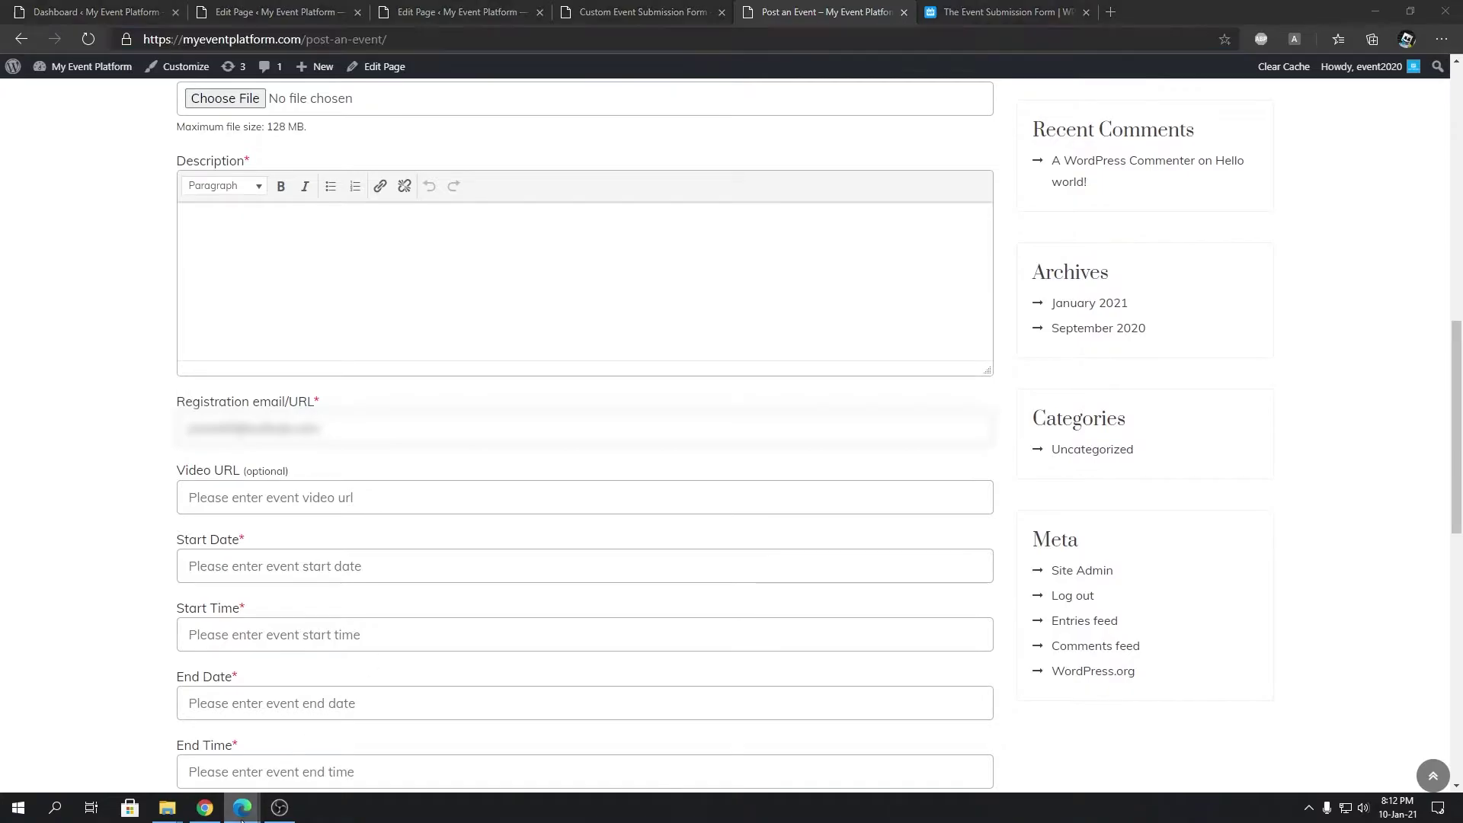
{"action": "left_click", "coordinate": [332, 732]}
{"action": "key", "text": "ctrl+v"}
{"action": "key", "text": "Return"}
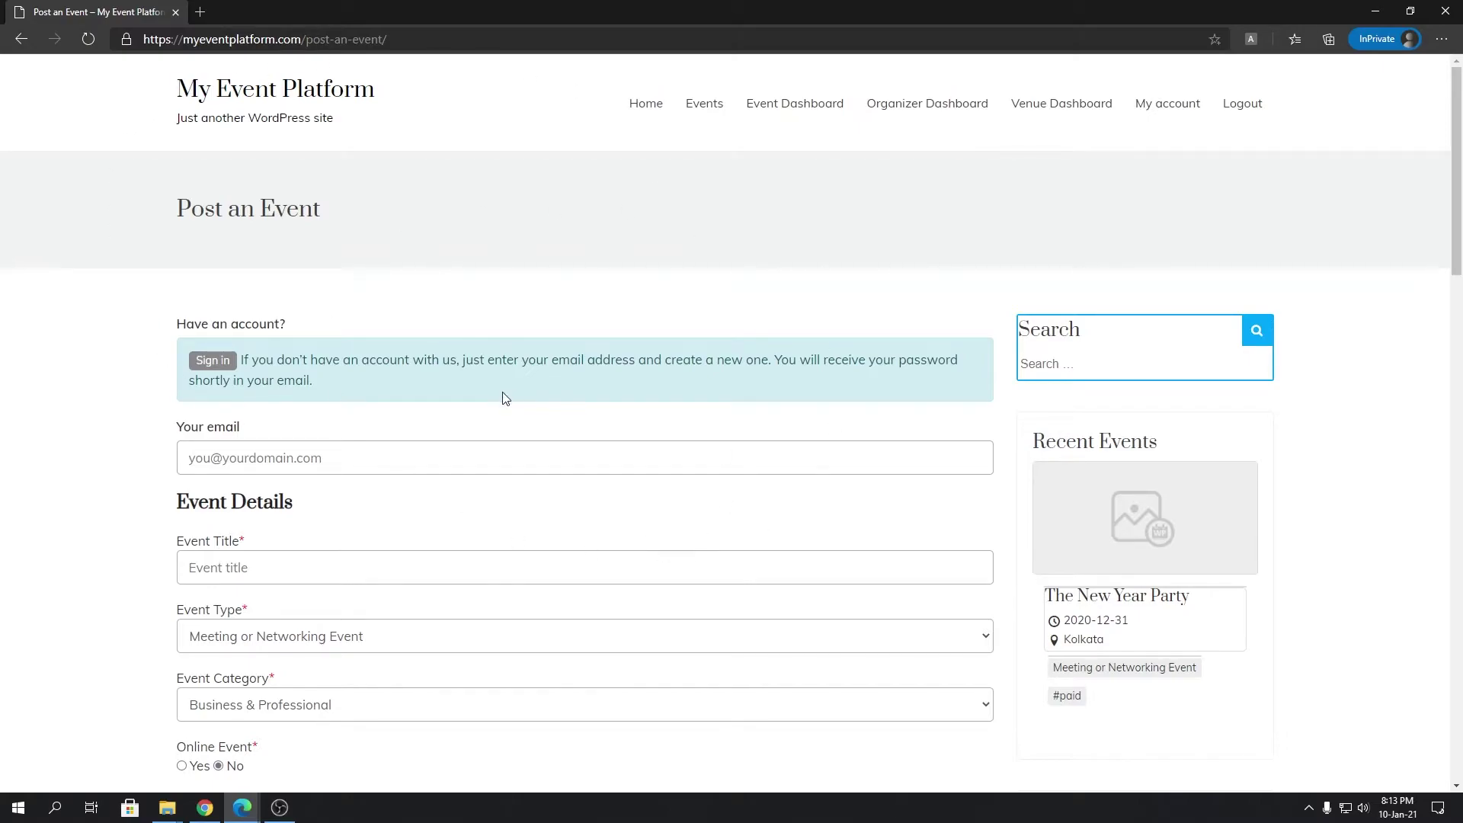
- Close the custom form and page editor tabs and return to the docs
{"action": "left_click", "coordinate": [1375, 11]}
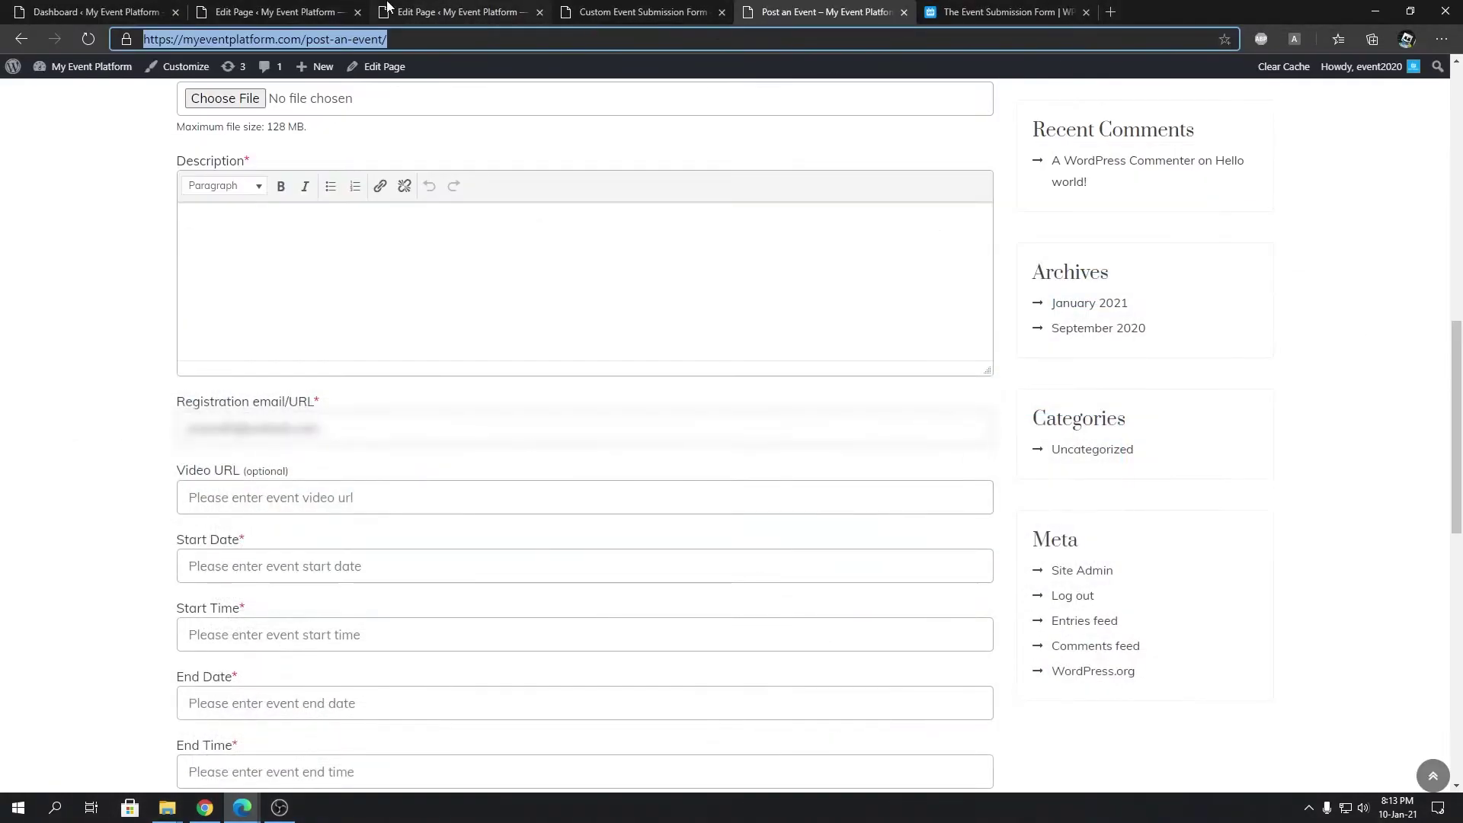
{"action": "left_click", "coordinate": [640, 13]}
{"action": "left_click", "coordinate": [721, 12]}
{"action": "left_click", "coordinate": [540, 12]}
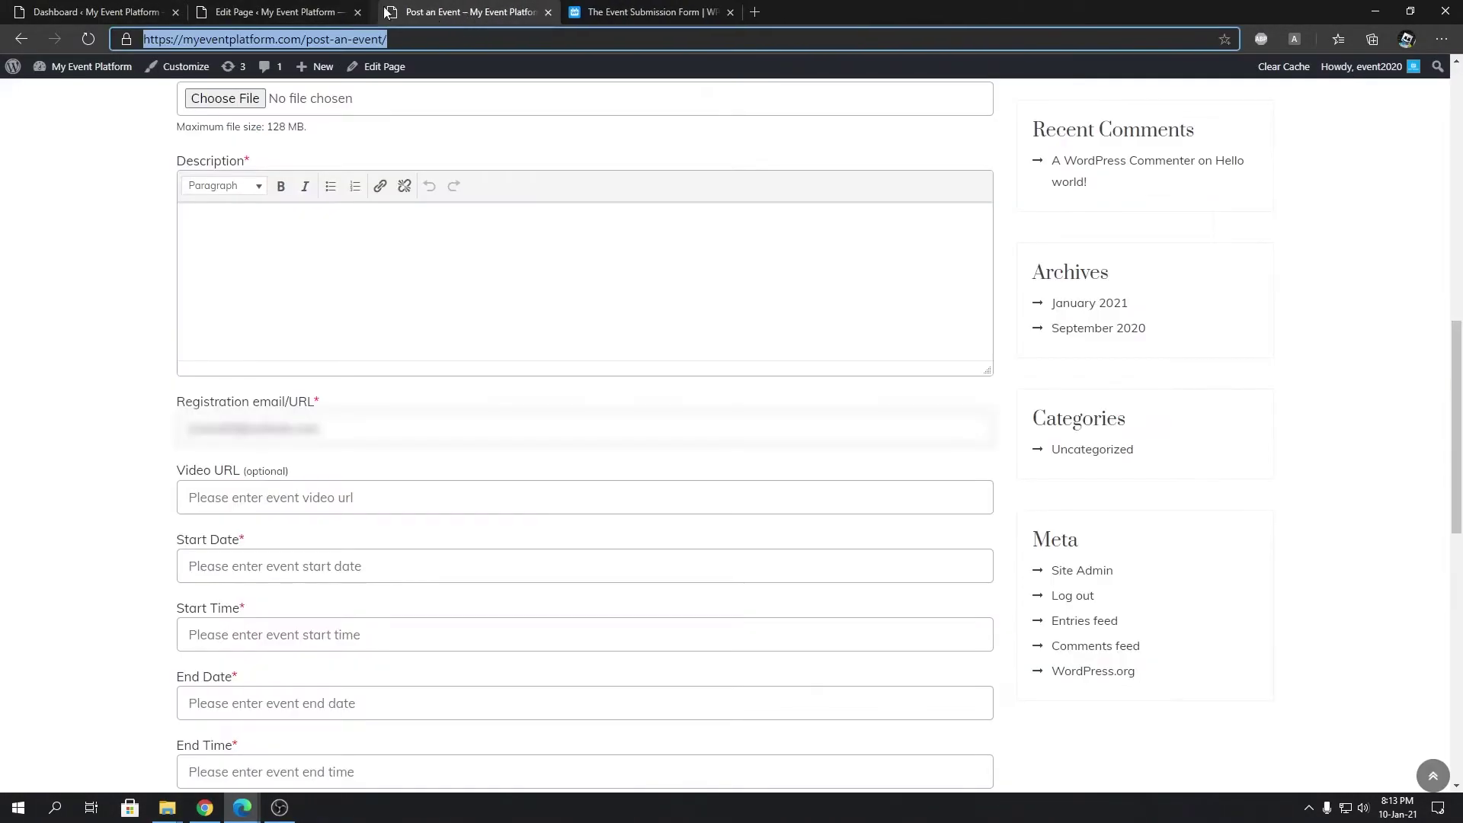
{"action": "left_click", "coordinate": [346, 12]}
{"action": "left_click", "coordinate": [357, 12]}
{"action": "left_click", "coordinate": [454, 13]}
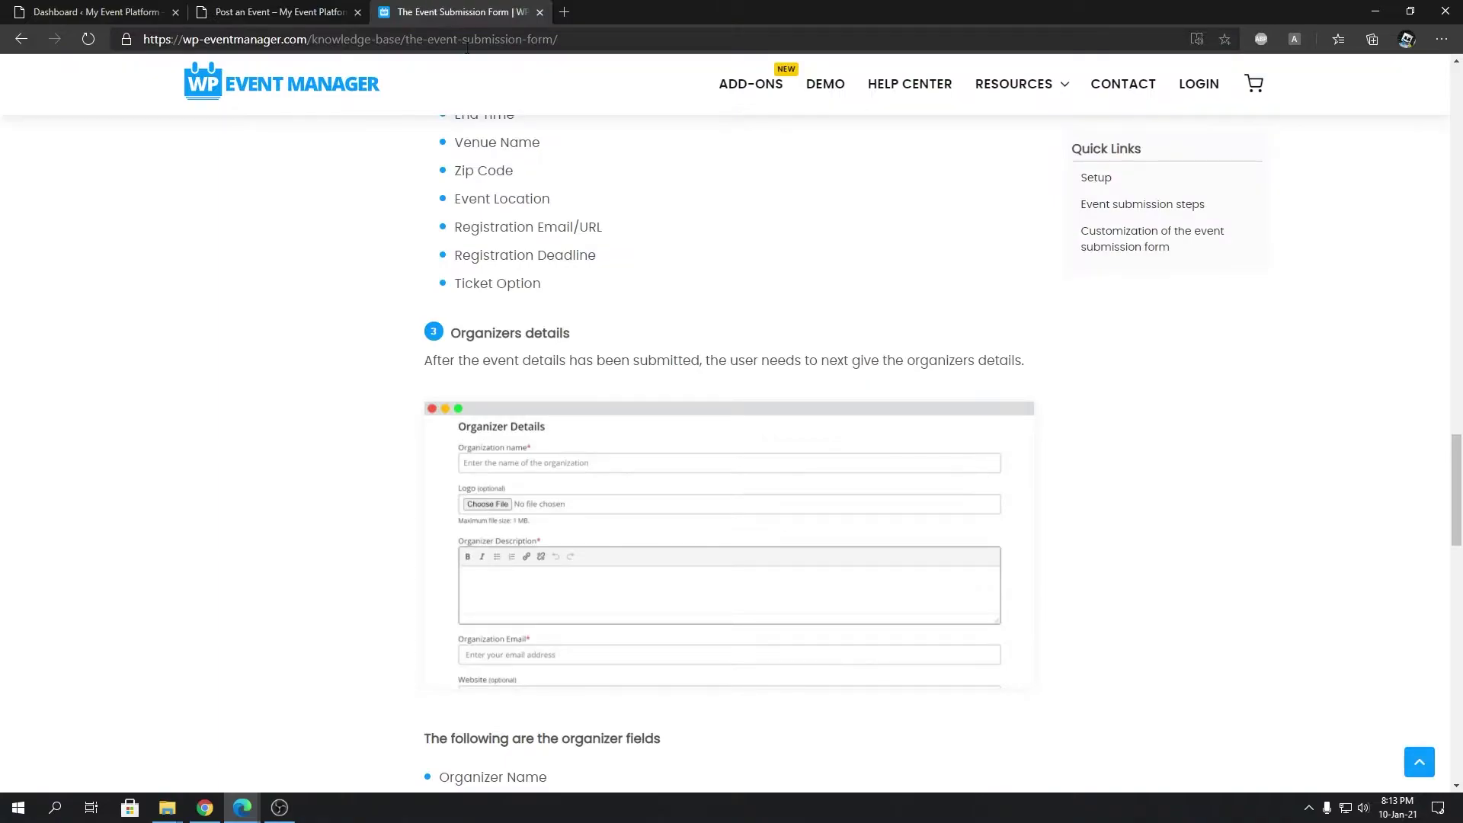
- Reread the docs' Account Creation step, then bring up the private window's logged-out Post an Event form
{"action": "scroll", "coordinate": [459, 449], "scroll_direction": "up", "scroll_amount": 20}
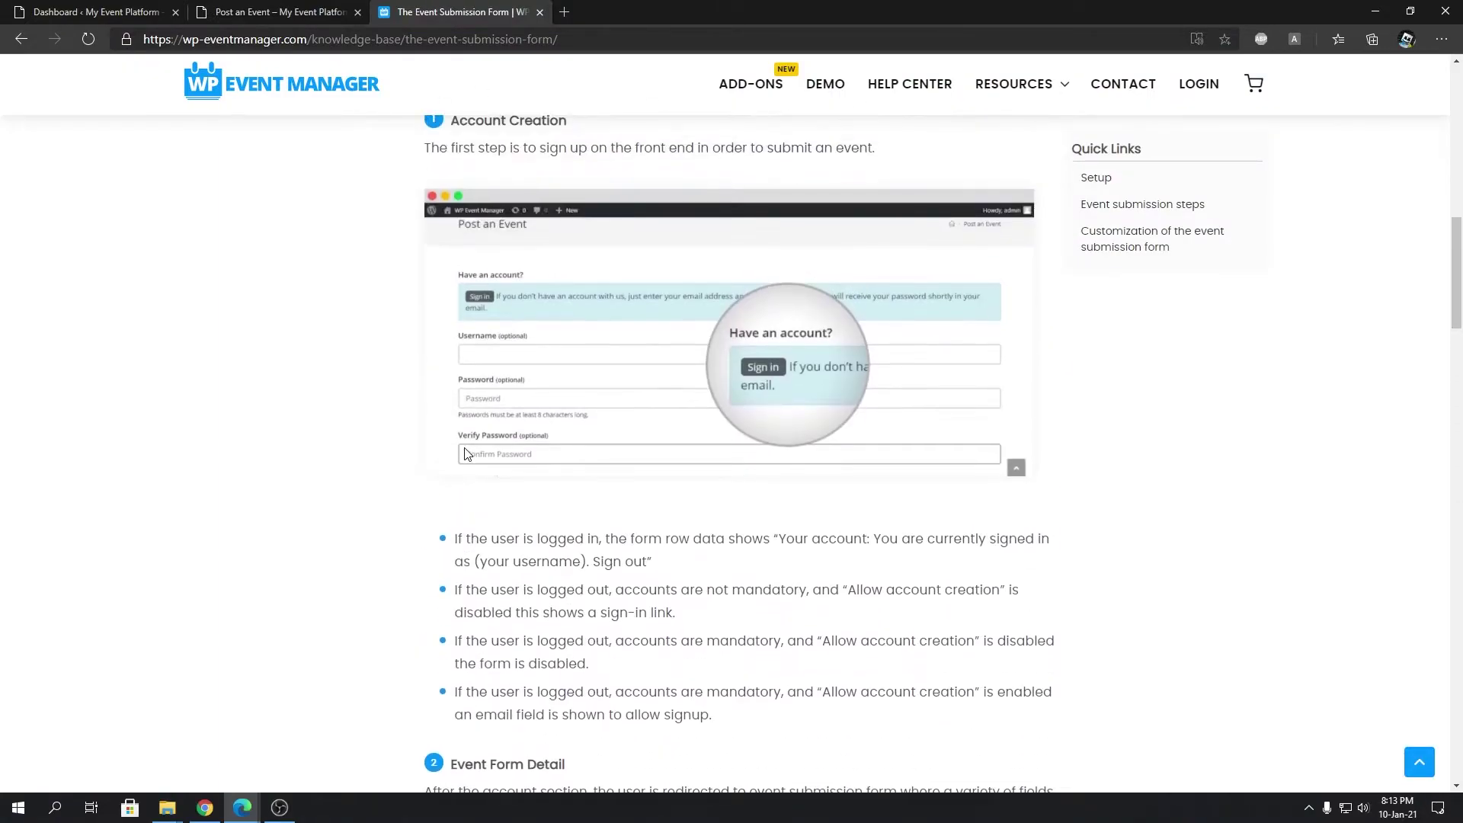
{"action": "scroll", "coordinate": [630, 418], "scroll_direction": "up", "scroll_amount": 4}
{"action": "scroll", "coordinate": [555, 408], "scroll_direction": "down", "scroll_amount": 6}
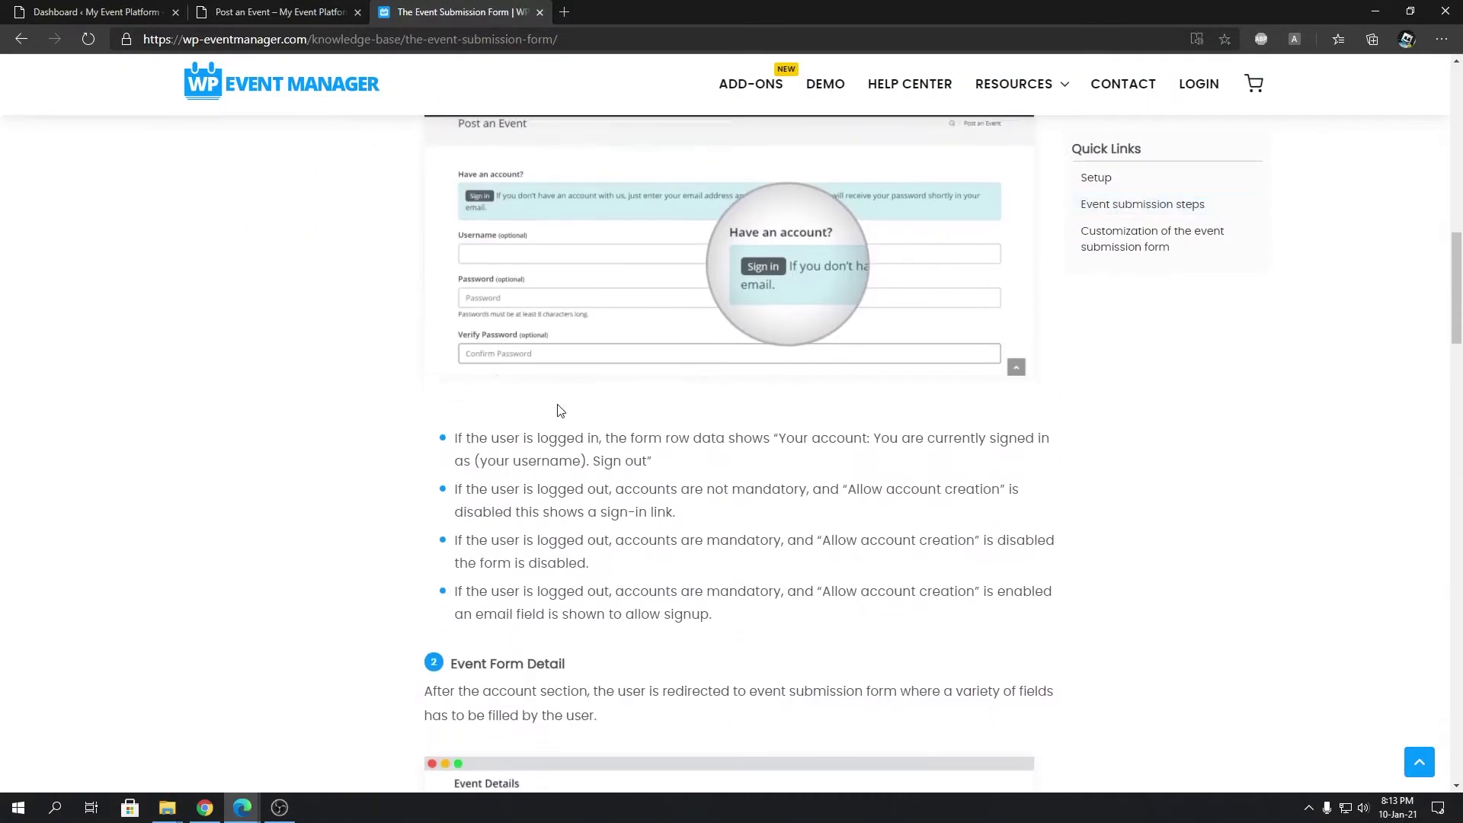
{"action": "scroll", "coordinate": [457, 287], "scroll_direction": "up", "scroll_amount": 3}
{"action": "triple_click", "coordinate": [498, 233]}
{"action": "scroll", "coordinate": [507, 513], "scroll_direction": "down", "scroll_amount": 3}
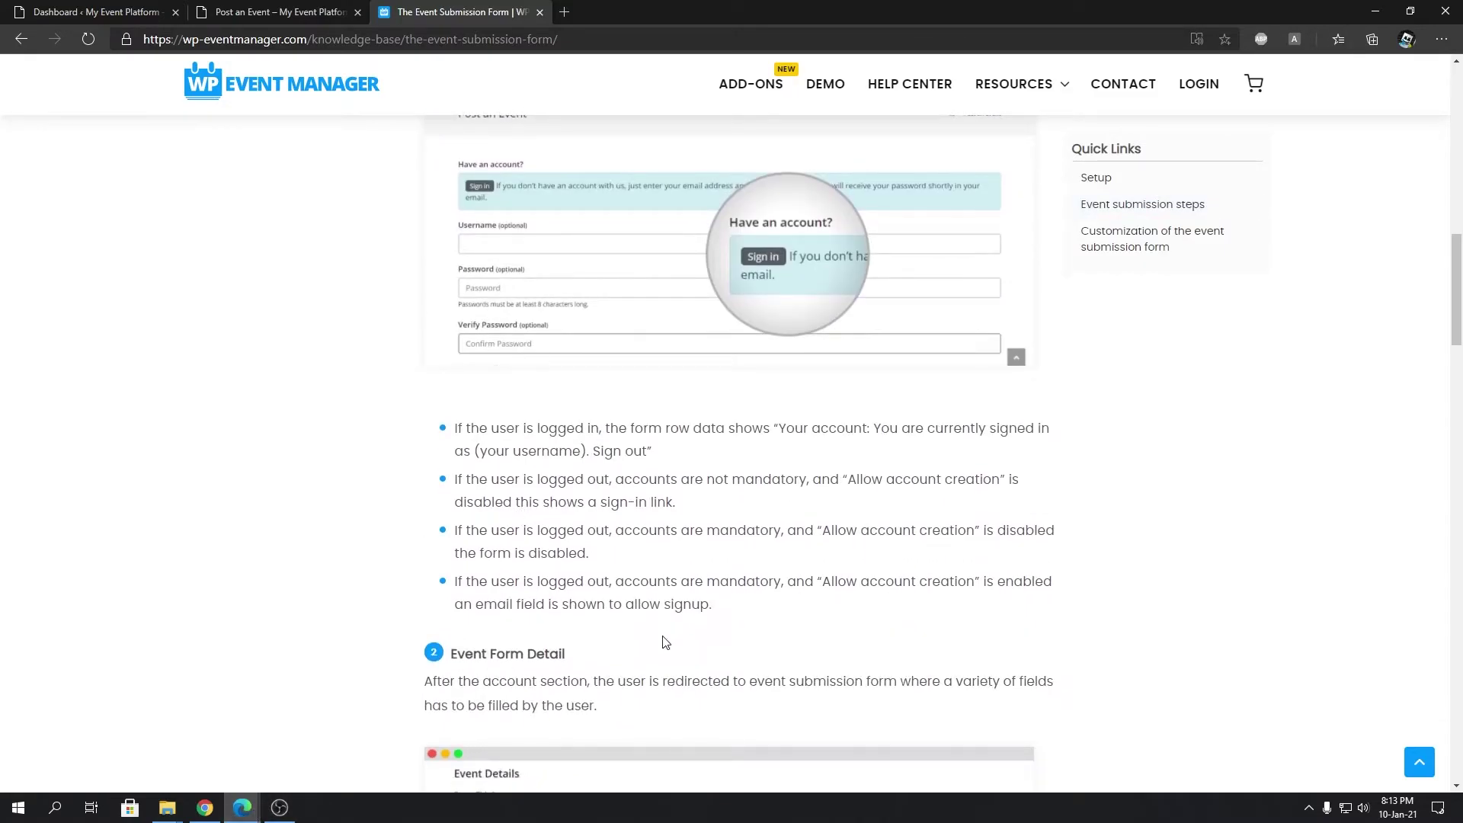
{"action": "mouse_move", "coordinate": [253, 812]}
{"action": "left_click", "coordinate": [305, 755]}
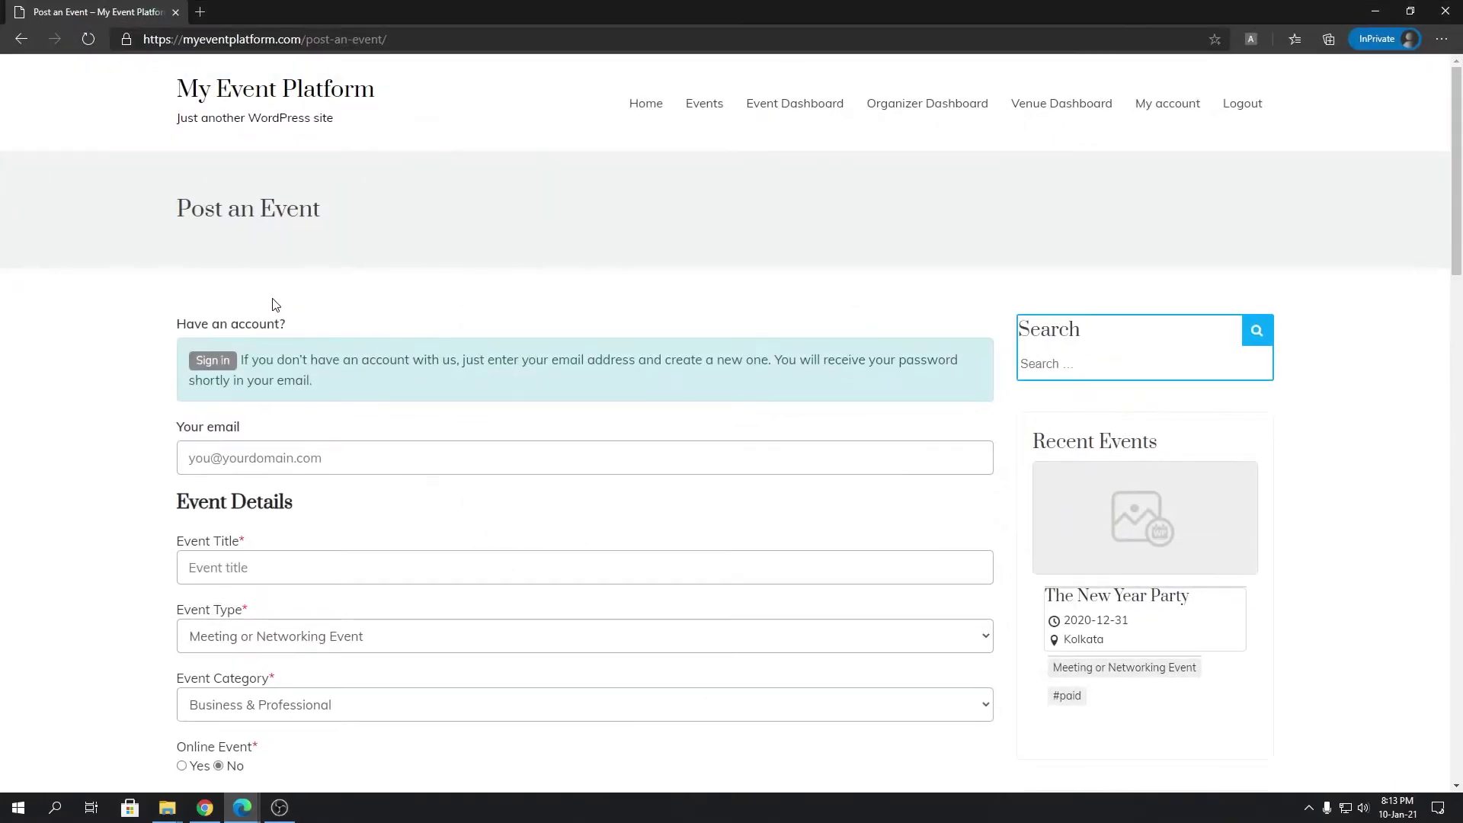
- Leave the Your email field empty, visit the login page, then go back to the Post an Event form
{"action": "left_click", "coordinate": [400, 460]}
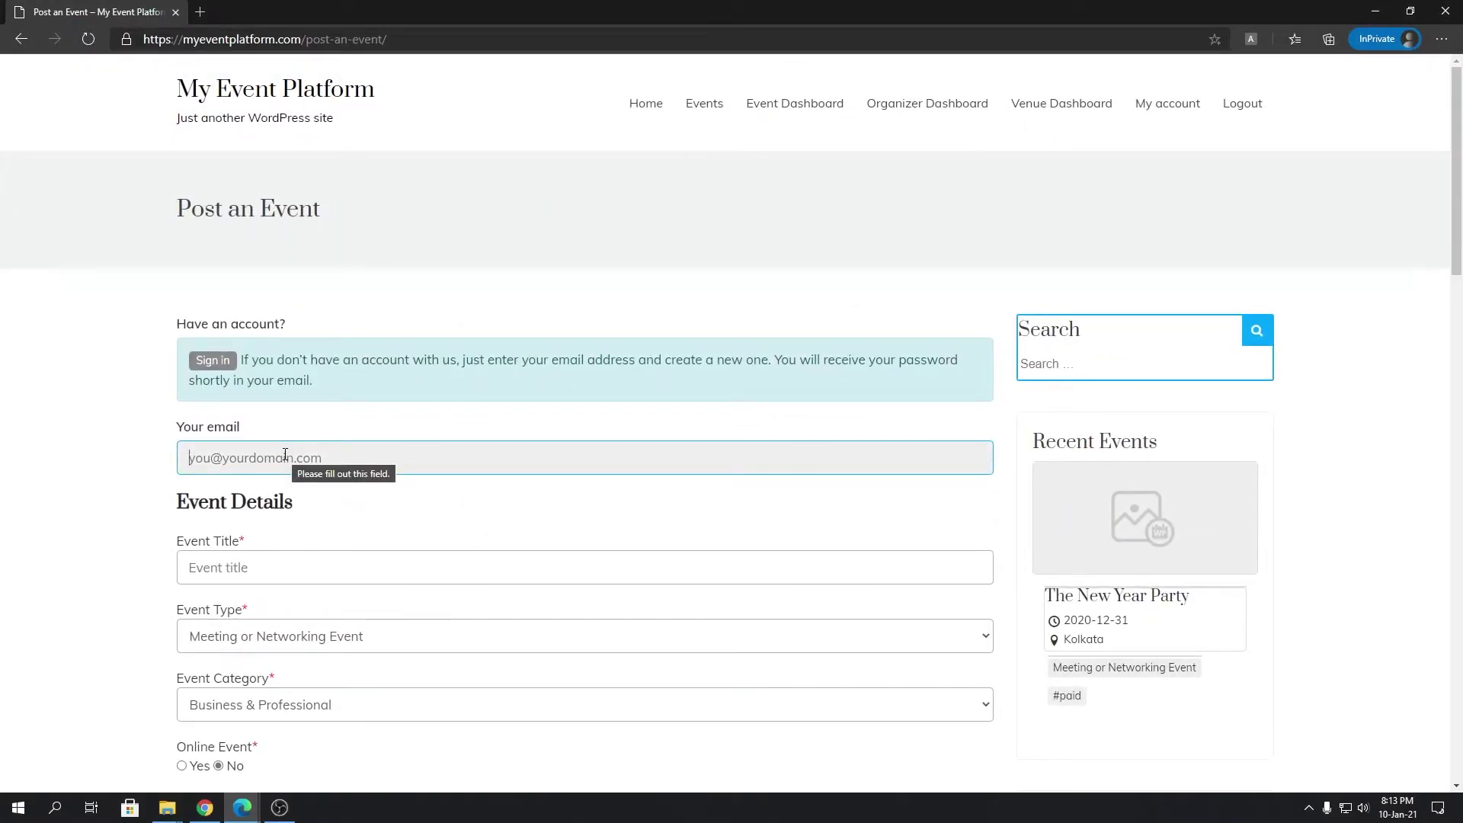
{"action": "left_click", "coordinate": [484, 348]}
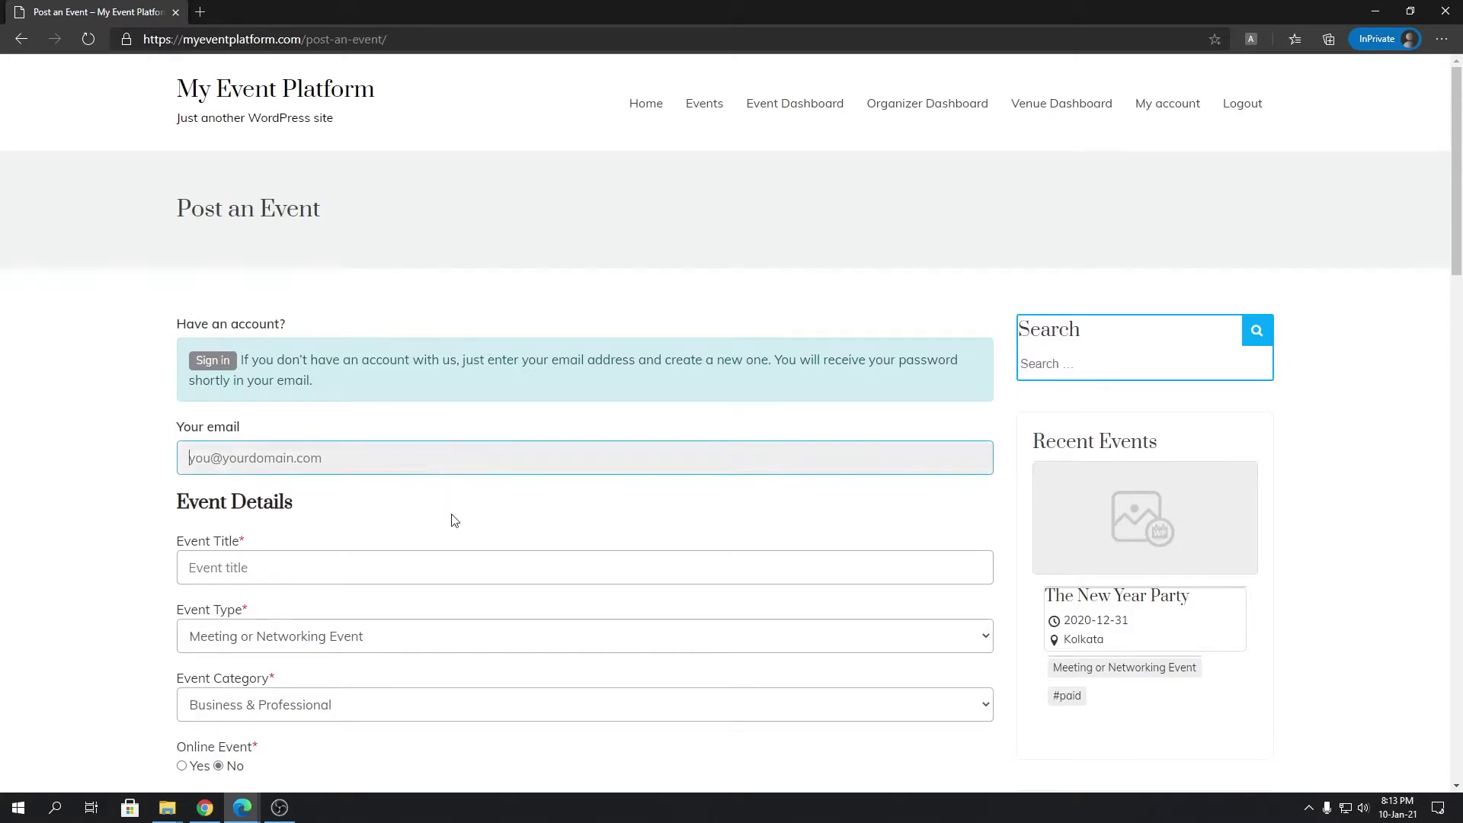
{"action": "scroll", "coordinate": [598, 467], "scroll_direction": "down", "scroll_amount": 10}
{"action": "scroll", "coordinate": [602, 507], "scroll_direction": "down", "scroll_amount": 8}
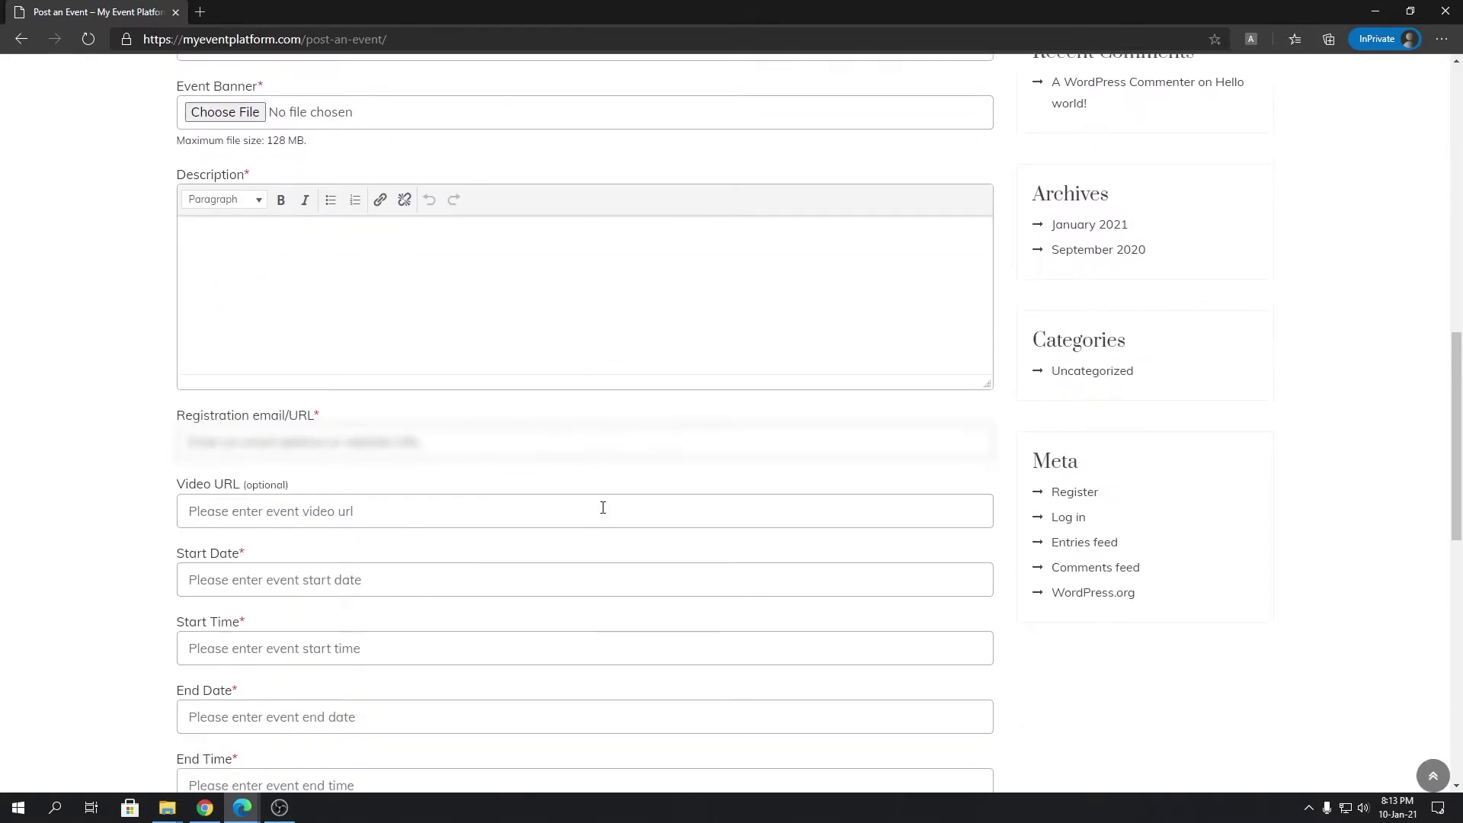
{"action": "key", "text": "Home"}
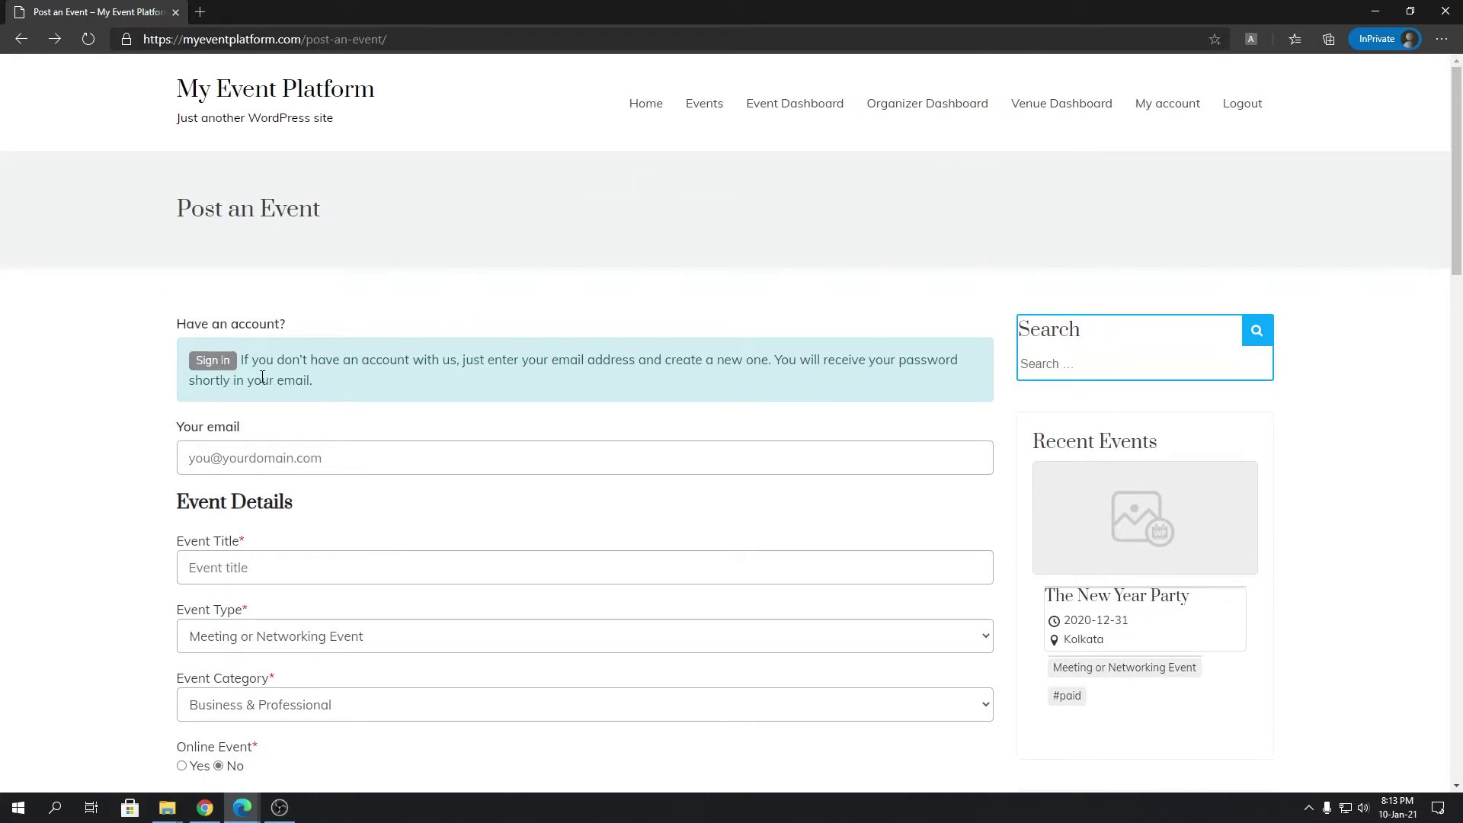
{"action": "left_click", "coordinate": [216, 365]}
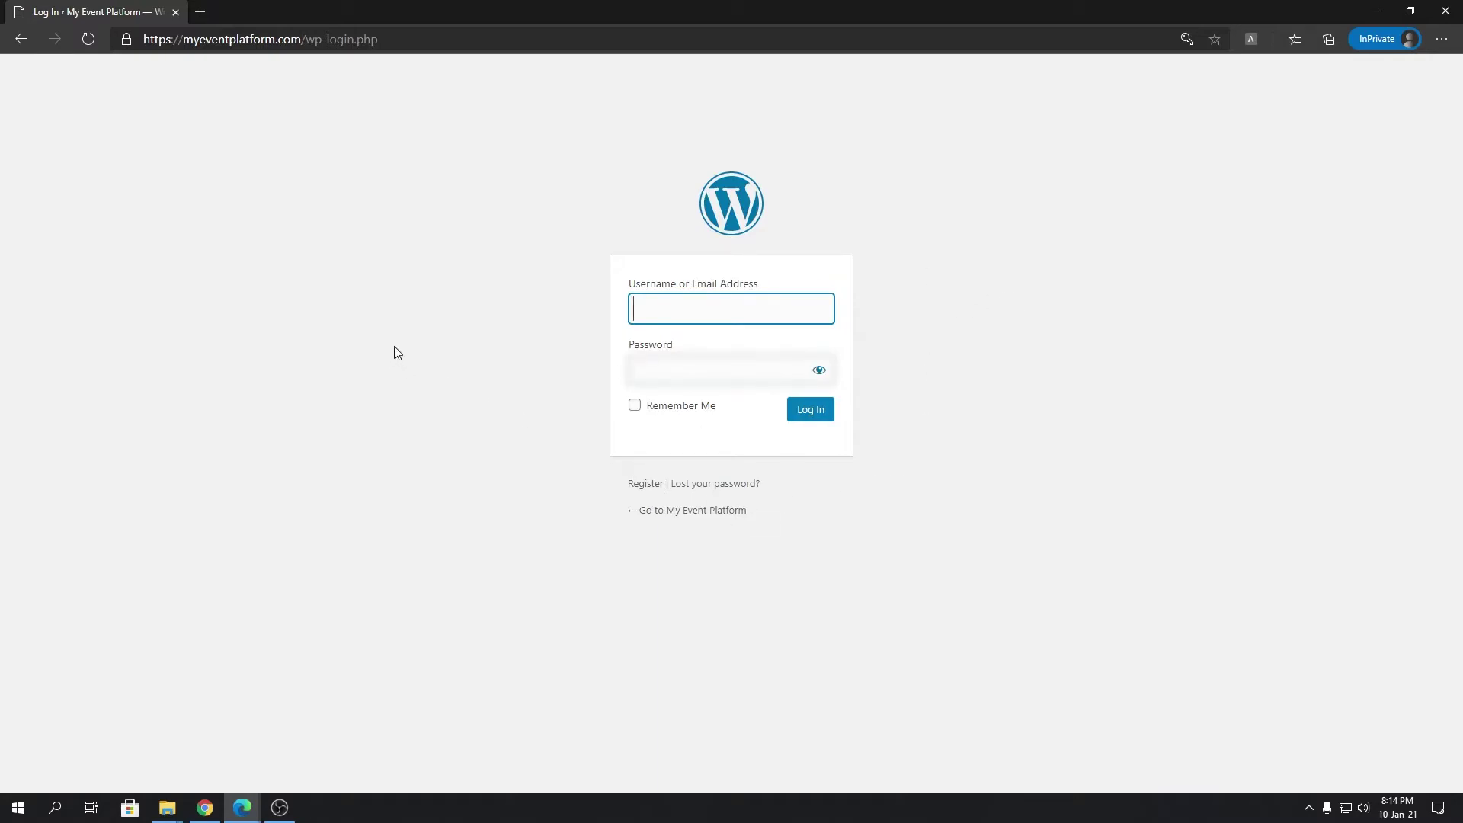
{"action": "key", "text": "alt+Left"}
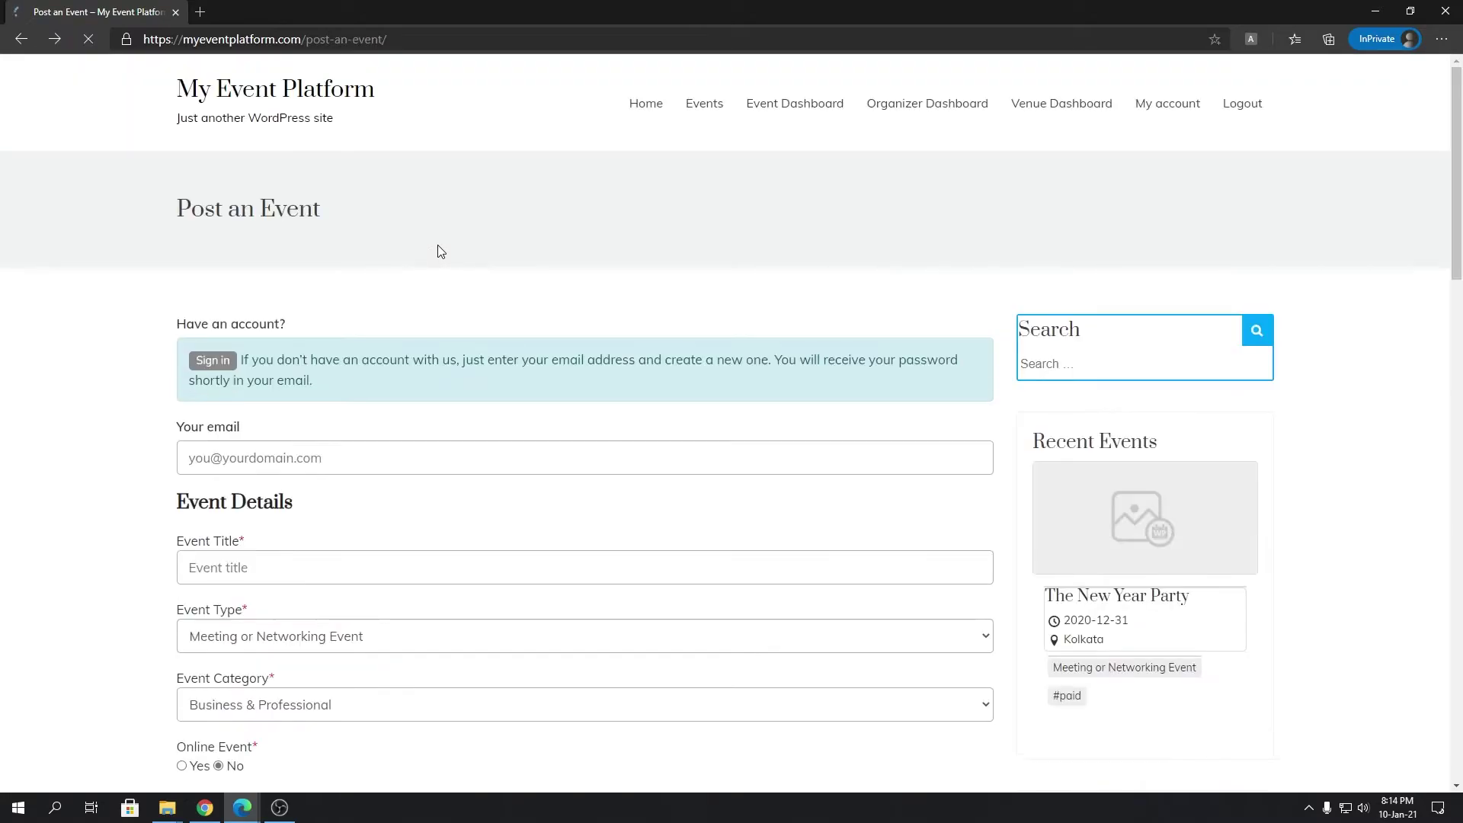
- Bring up the event submission form documentation and highlight its Account Creation step heading
{"action": "left_click", "coordinate": [1378, 15]}
{"action": "scroll", "coordinate": [382, 416], "scroll_direction": "down", "scroll_amount": 2}
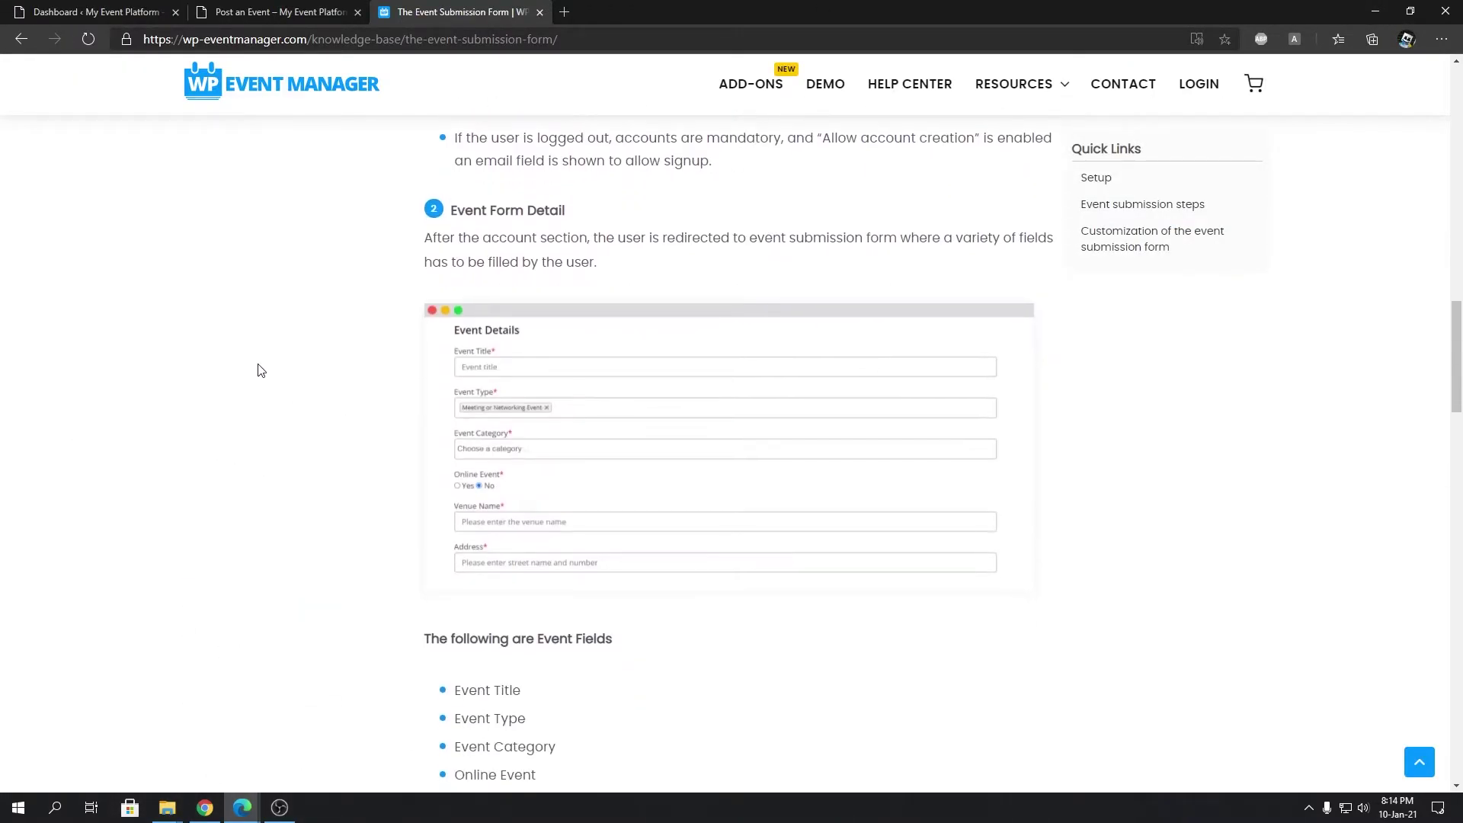
{"action": "left_click_drag", "start_coordinate": [452, 211], "coordinate": [532, 216]}
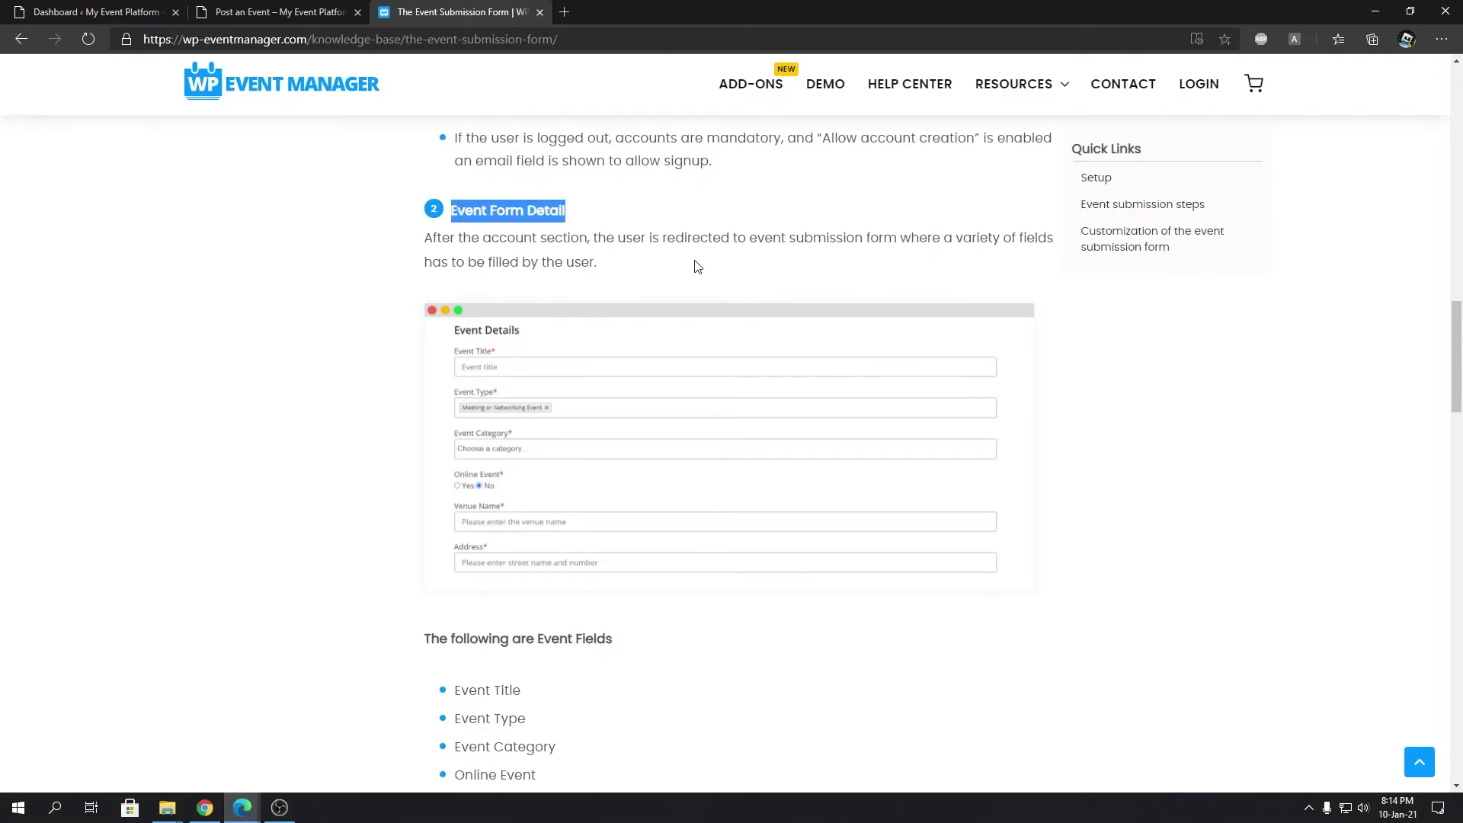
{"action": "scroll", "coordinate": [588, 304], "scroll_direction": "up", "scroll_amount": 10}
{"action": "scroll", "coordinate": [548, 427], "scroll_direction": "down", "scroll_amount": 1}
{"action": "double_click", "coordinate": [497, 450]}
{"action": "left_click_drag", "start_coordinate": [497, 449], "coordinate": [734, 460]}
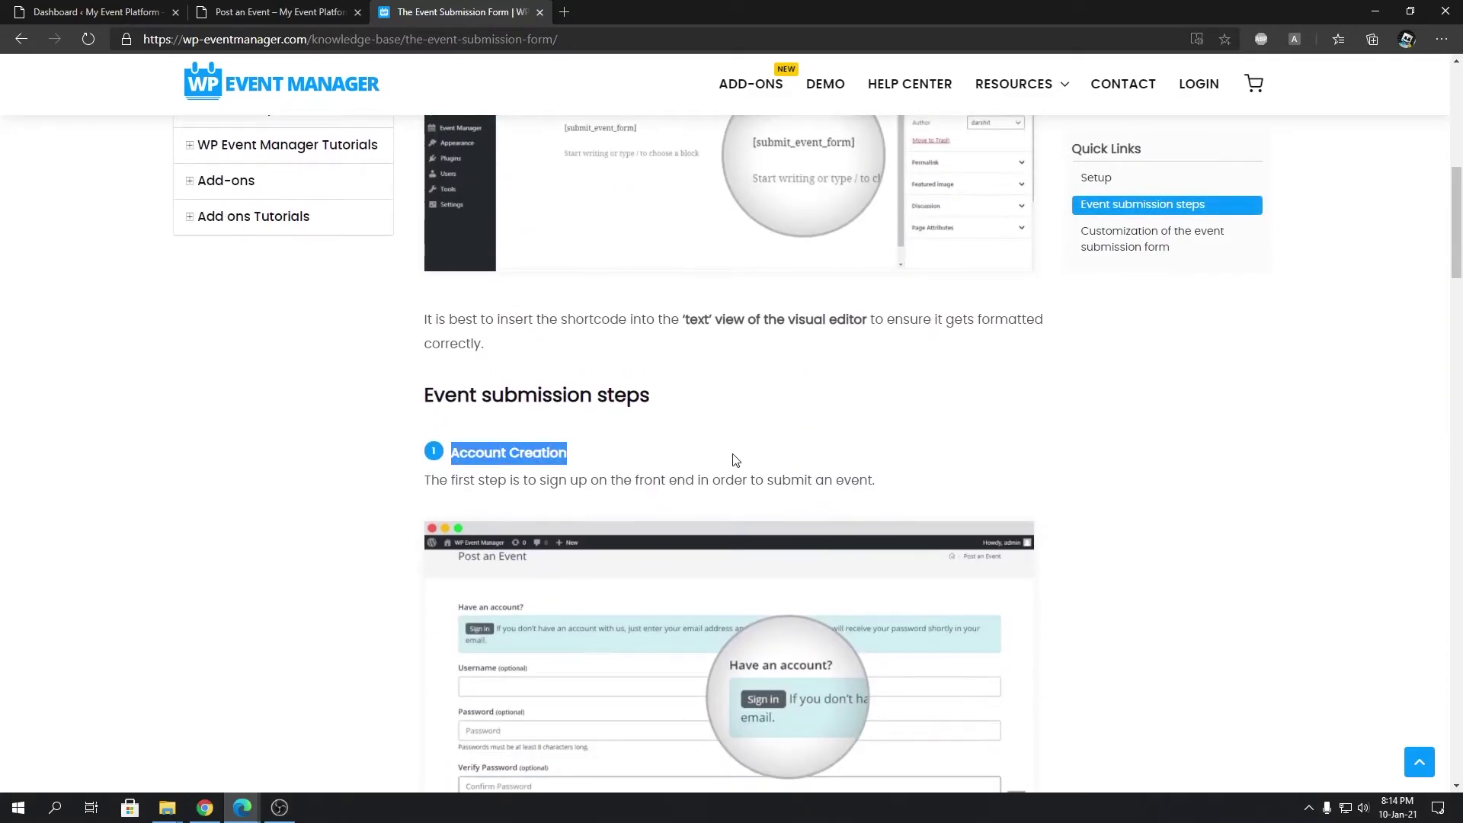
- Highlight the Setup, Account Creation and Event Form Detail headings, then return to the private window
{"action": "scroll", "coordinate": [734, 460], "scroll_direction": "up", "scroll_amount": 8}
{"action": "double_click", "coordinate": [455, 411]}
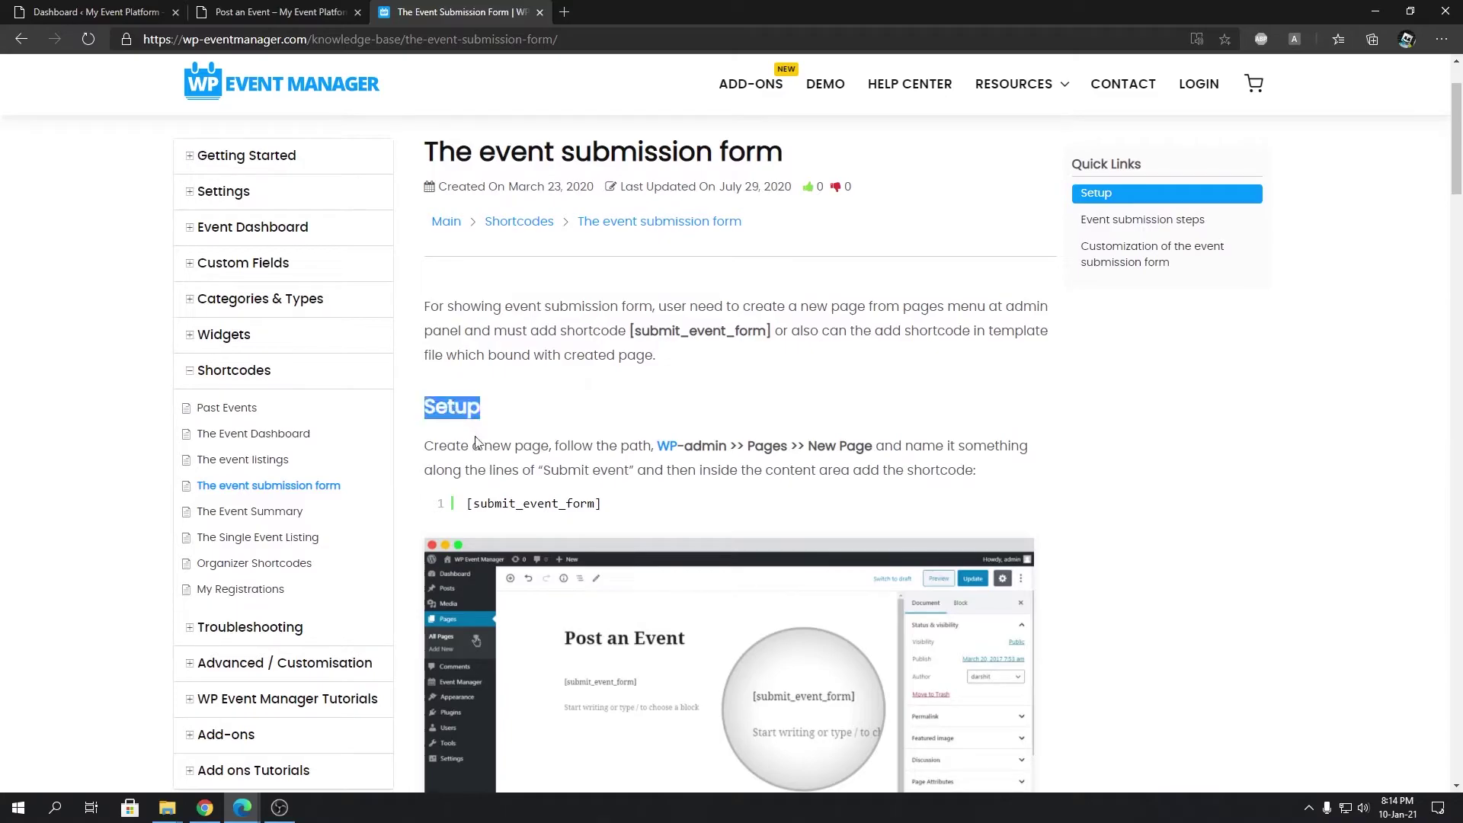
{"action": "scroll", "coordinate": [549, 494], "scroll_direction": "down", "scroll_amount": 7}
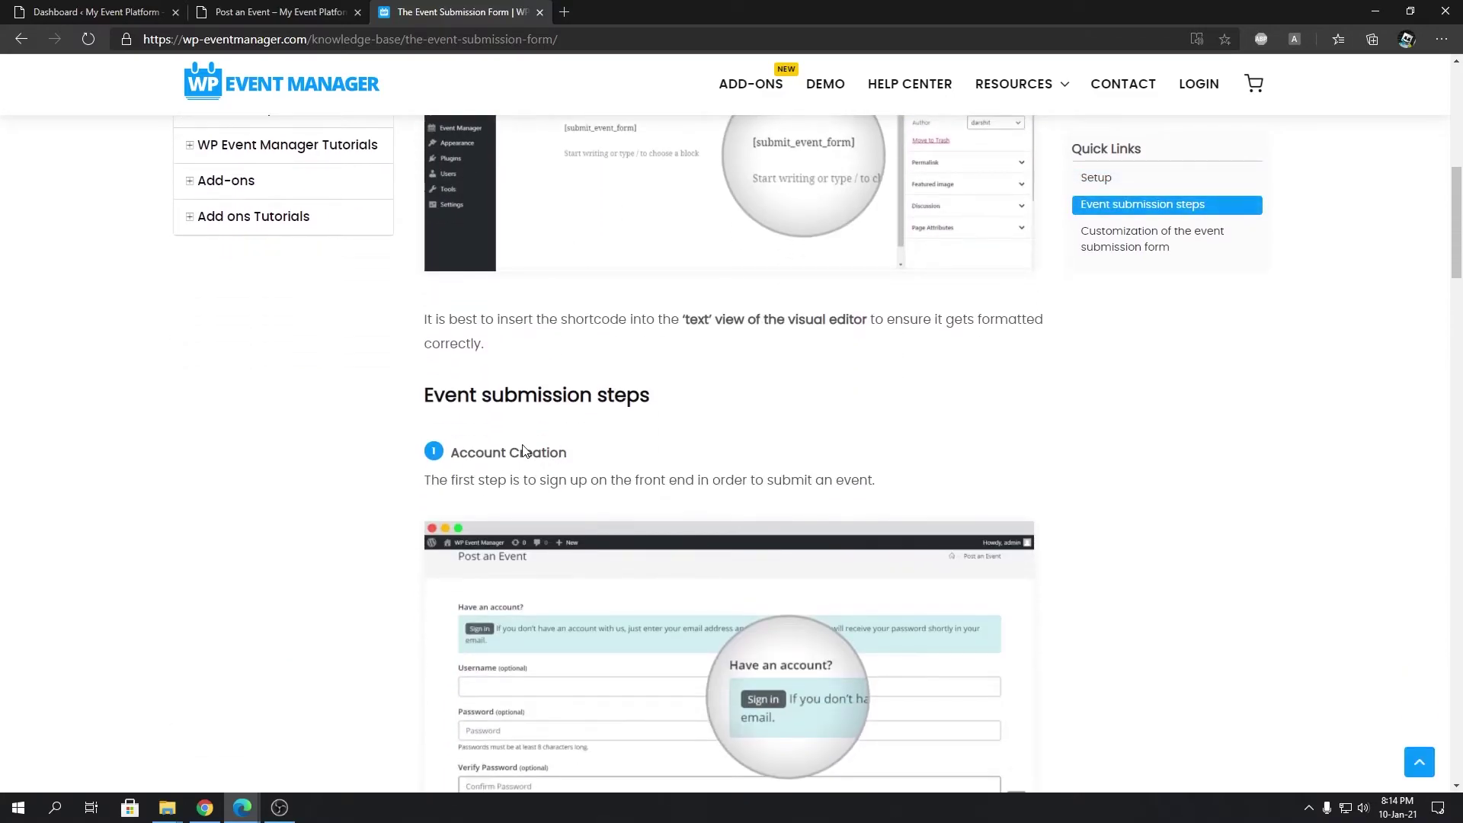
{"action": "triple_click", "coordinate": [521, 452]}
{"action": "scroll", "coordinate": [738, 499], "scroll_direction": "down", "scroll_amount": 8}
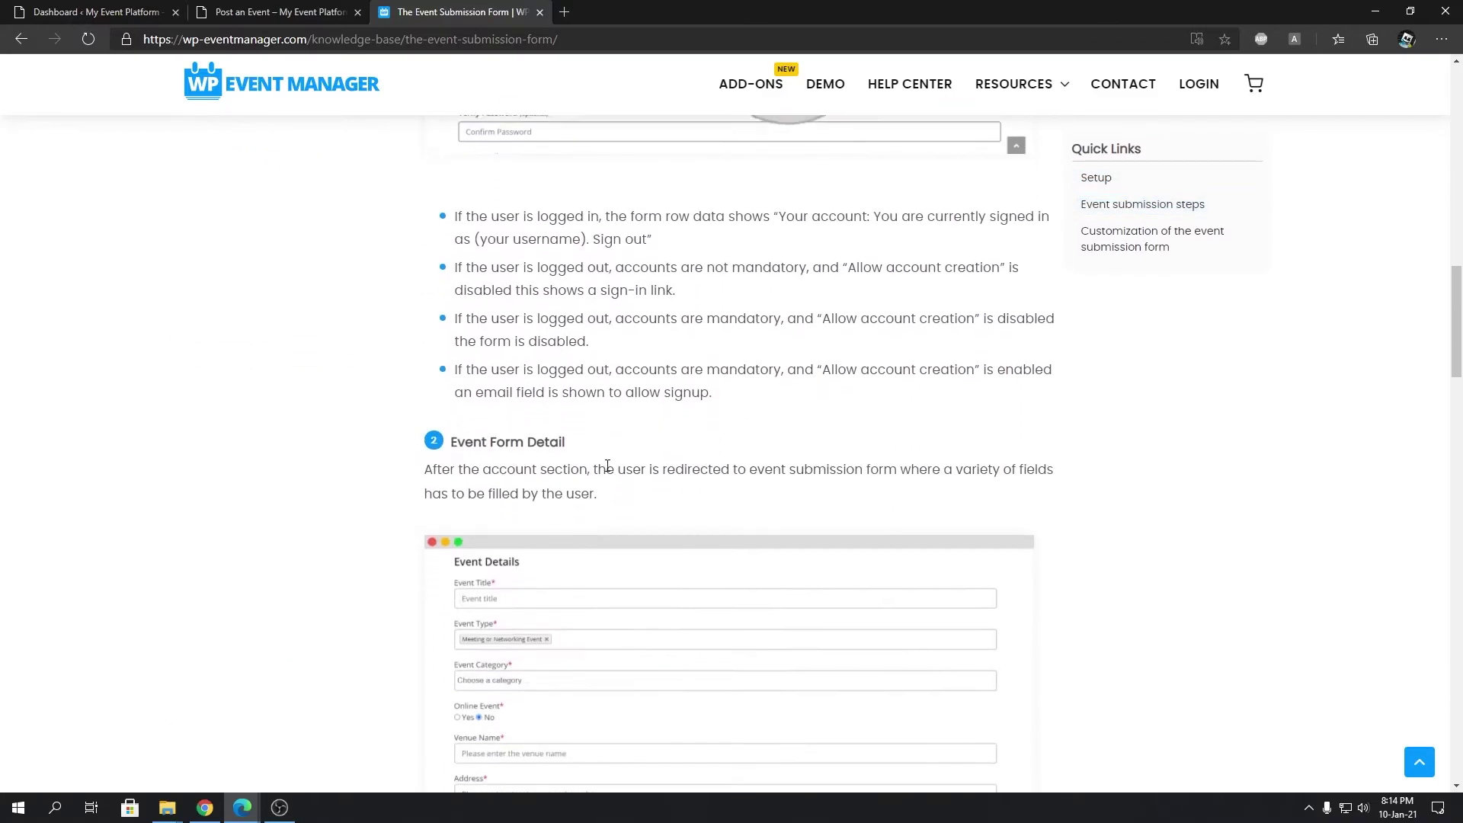
{"action": "triple_click", "coordinate": [508, 432]}
{"action": "mouse_move", "coordinate": [282, 794]}
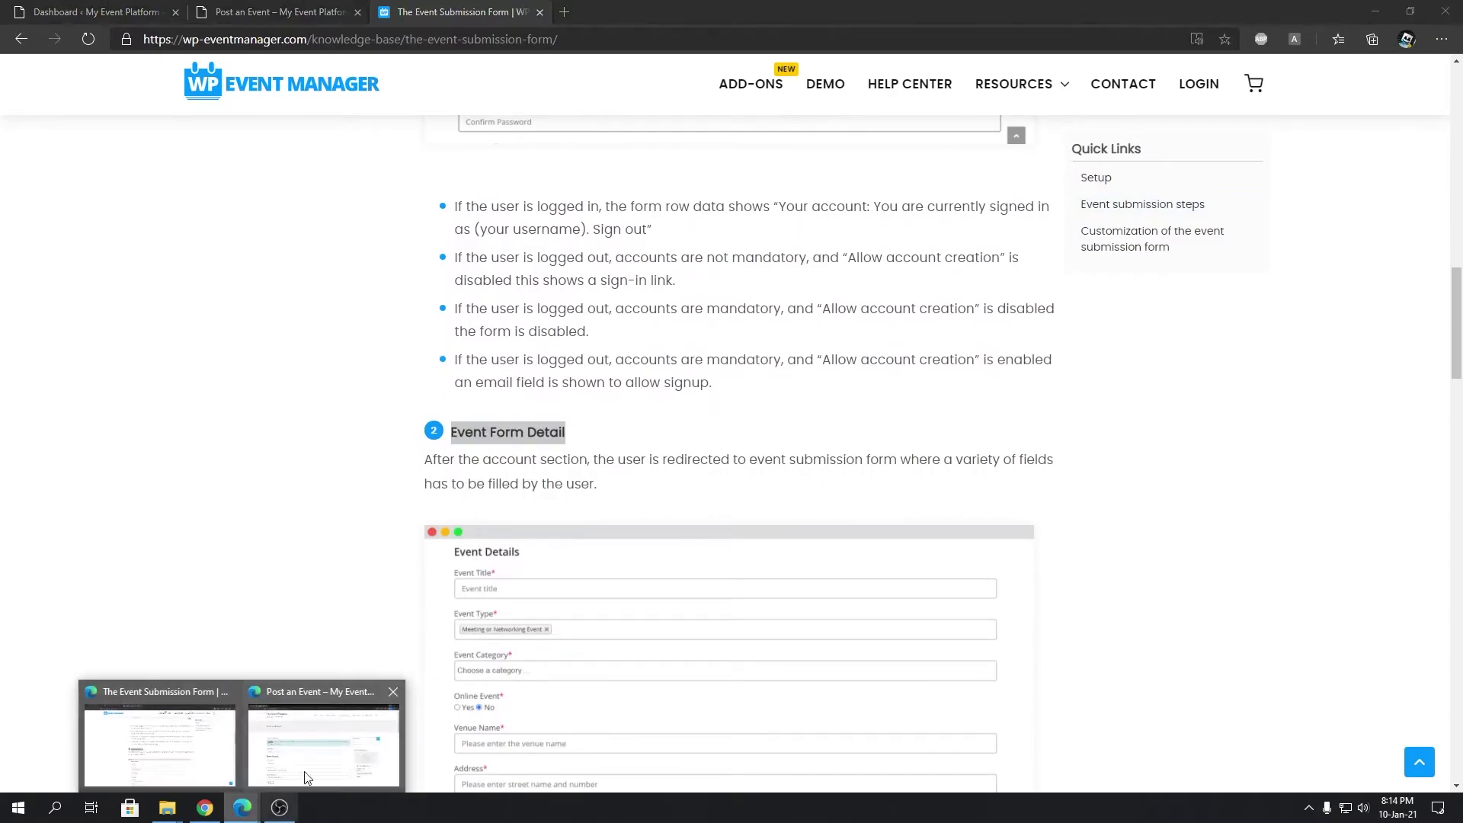
{"action": "left_click", "coordinate": [355, 696]}
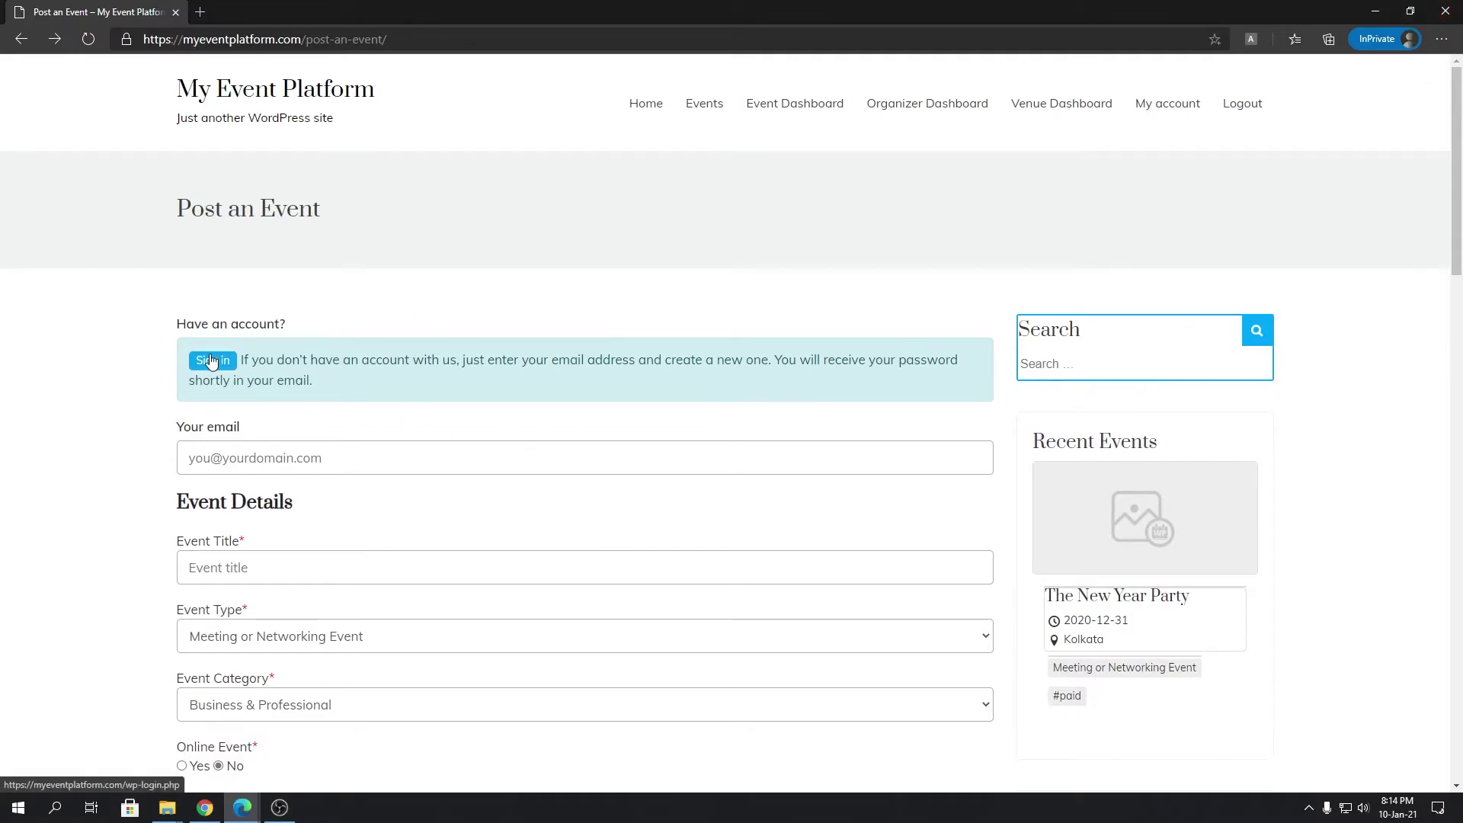
- Close the private window and enter the title 'An Event' on the signed-in Post an Event form
{"action": "left_click", "coordinate": [1432, 14]}
{"action": "left_click", "coordinate": [293, 11]}
{"action": "scroll", "coordinate": [373, 434], "scroll_direction": "up", "scroll_amount": 8}
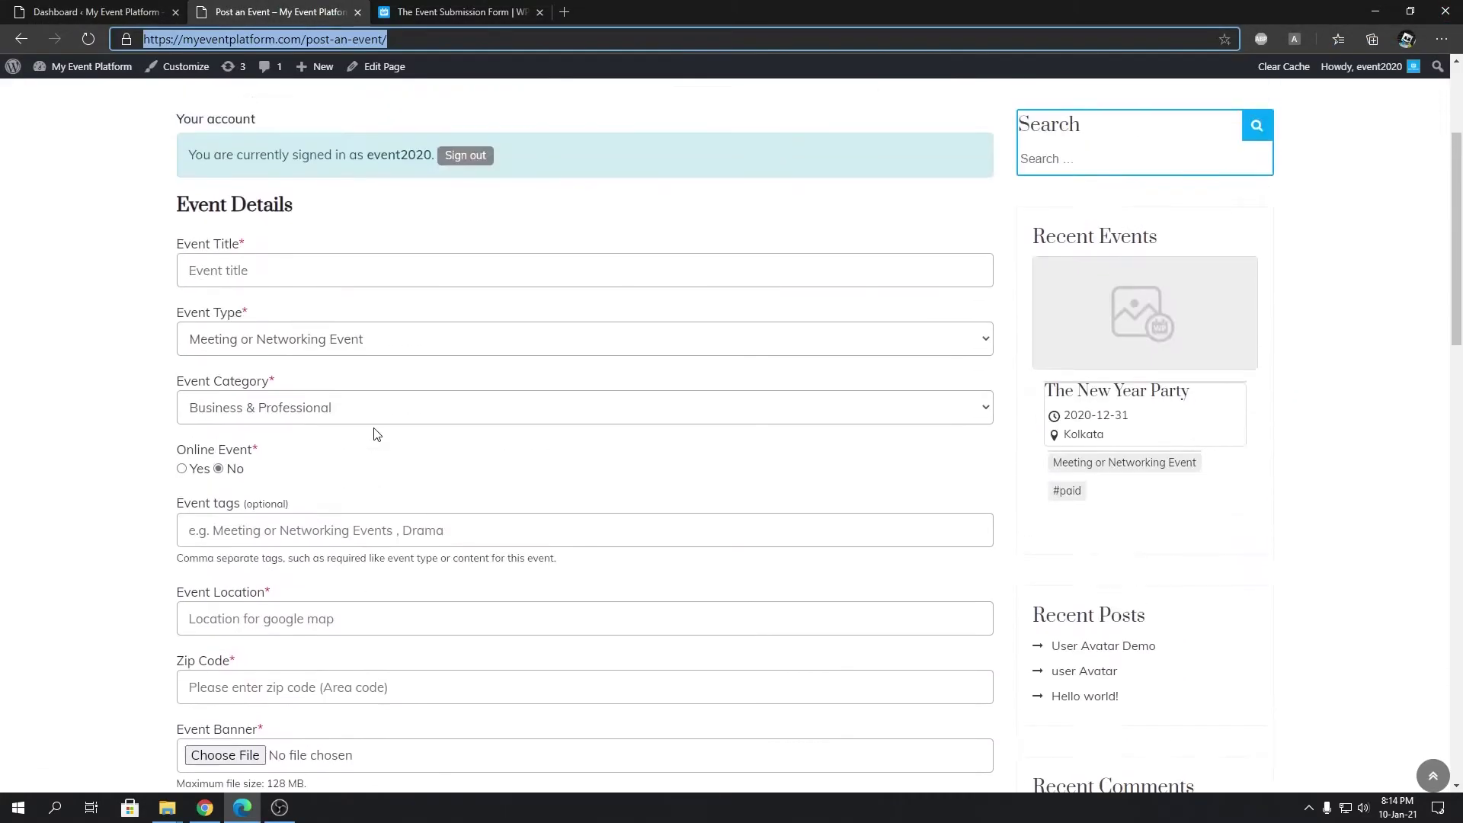
{"action": "scroll", "coordinate": [373, 434], "scroll_direction": "up", "scroll_amount": 3}
{"action": "left_click", "coordinate": [147, 405]}
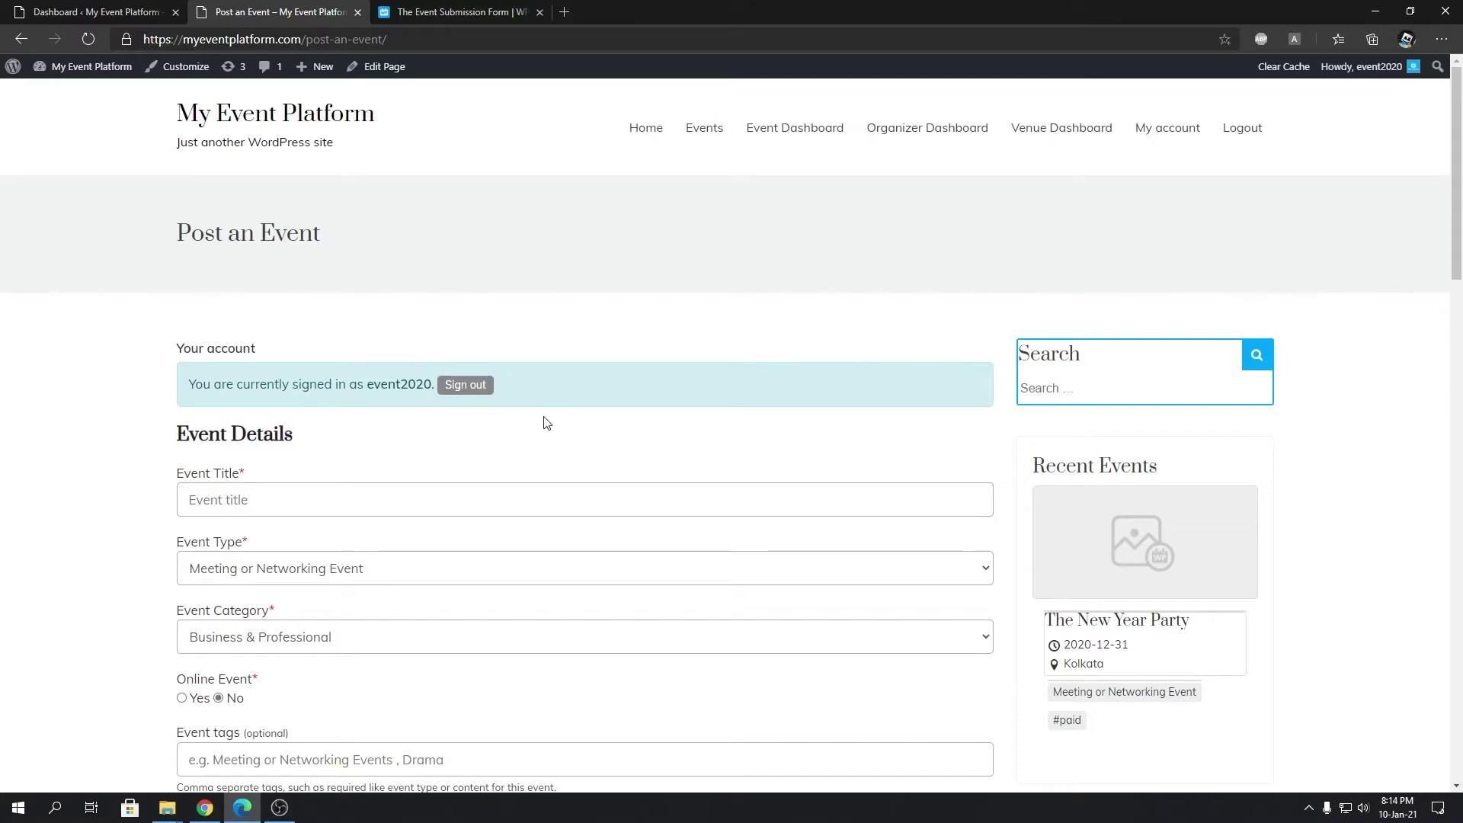
{"action": "scroll", "coordinate": [544, 423], "scroll_direction": "down", "scroll_amount": 1}
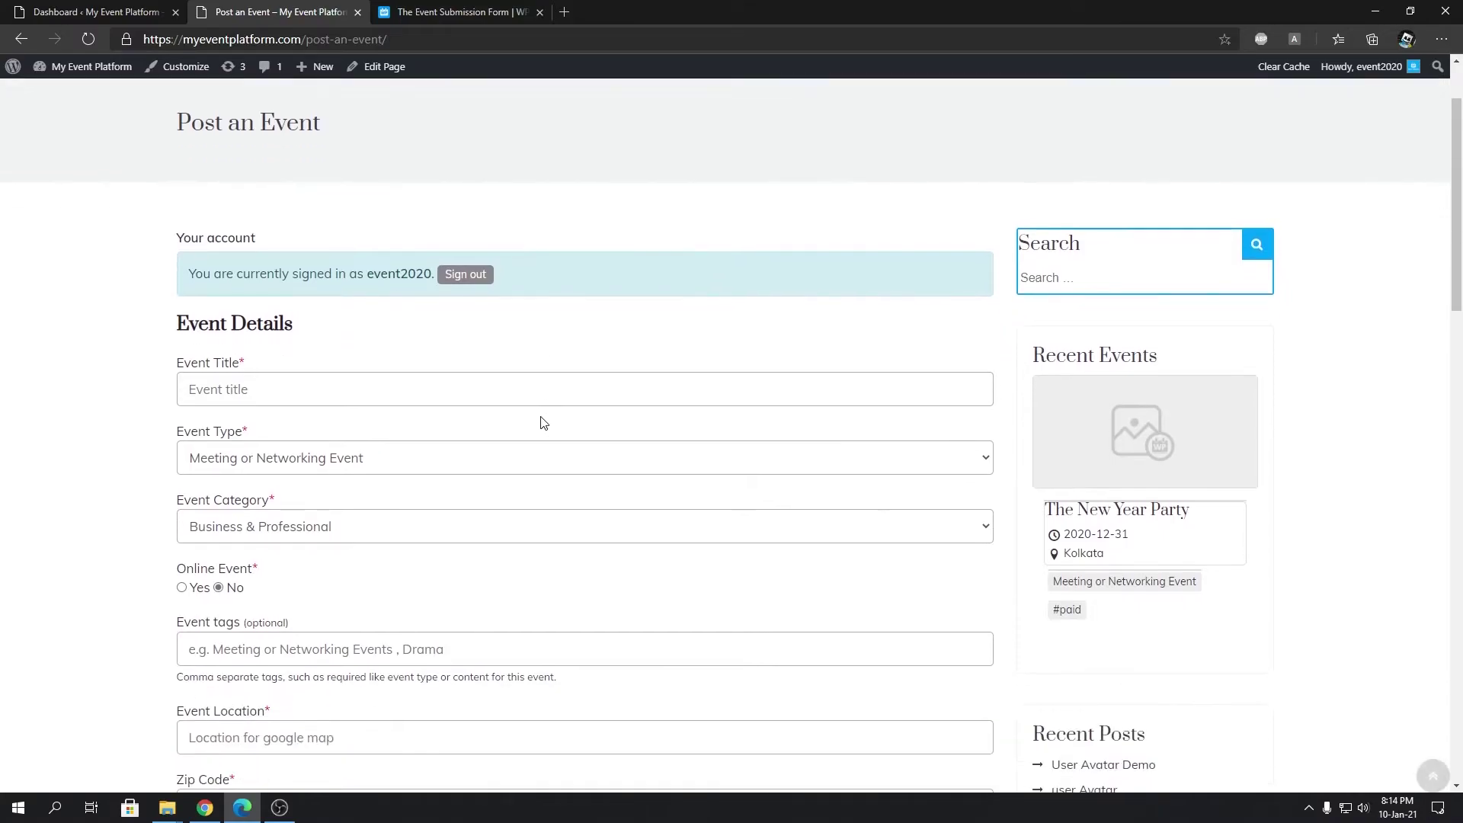
{"action": "left_click", "coordinate": [482, 396]}
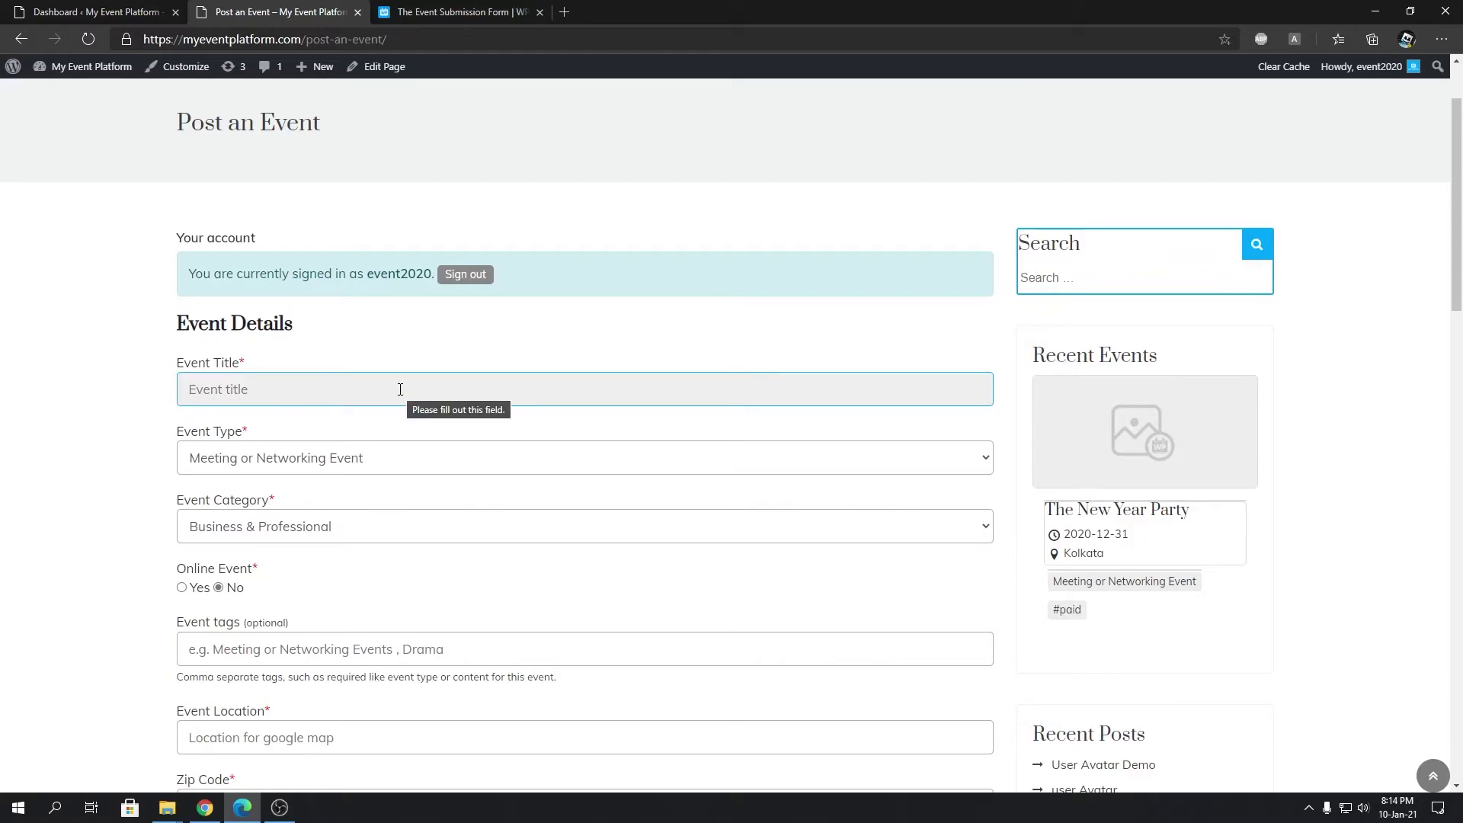
{"action": "type", "text": "An Event"}
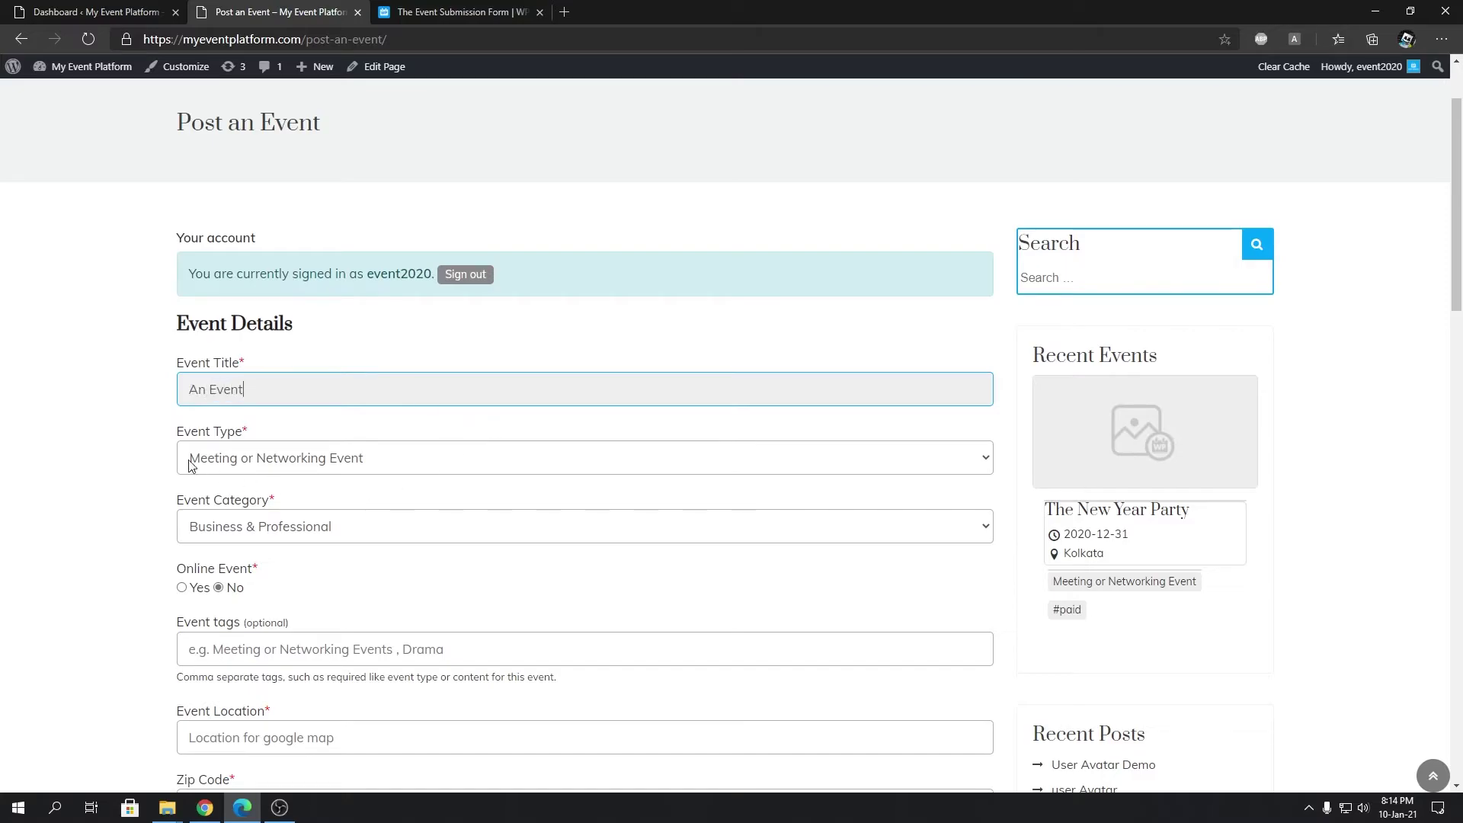
- Set both the event type and the event category to Other
{"action": "left_click", "coordinate": [249, 463]}
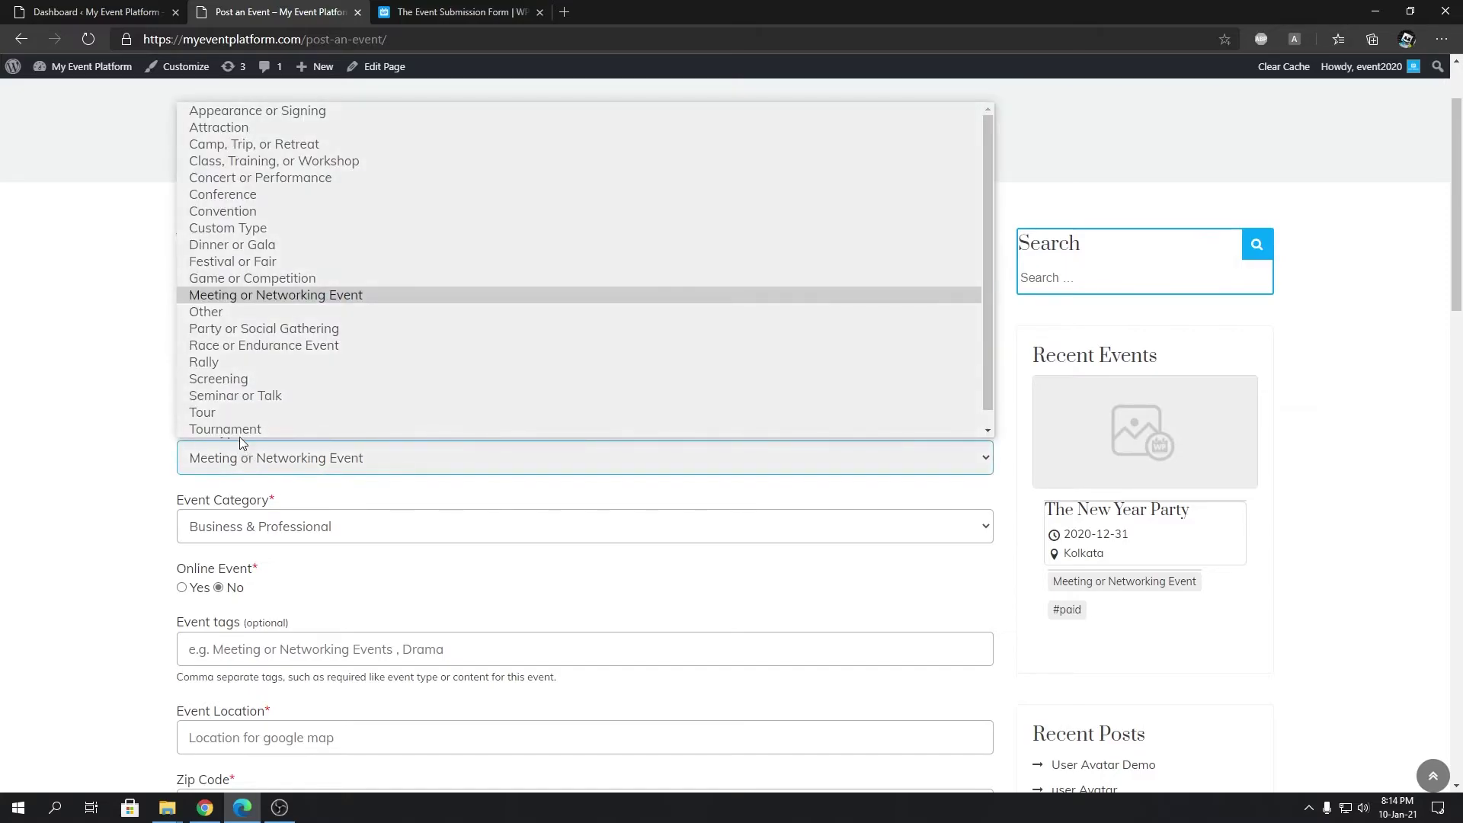
{"action": "left_click", "coordinate": [230, 315]}
{"action": "left_click", "coordinate": [256, 536]}
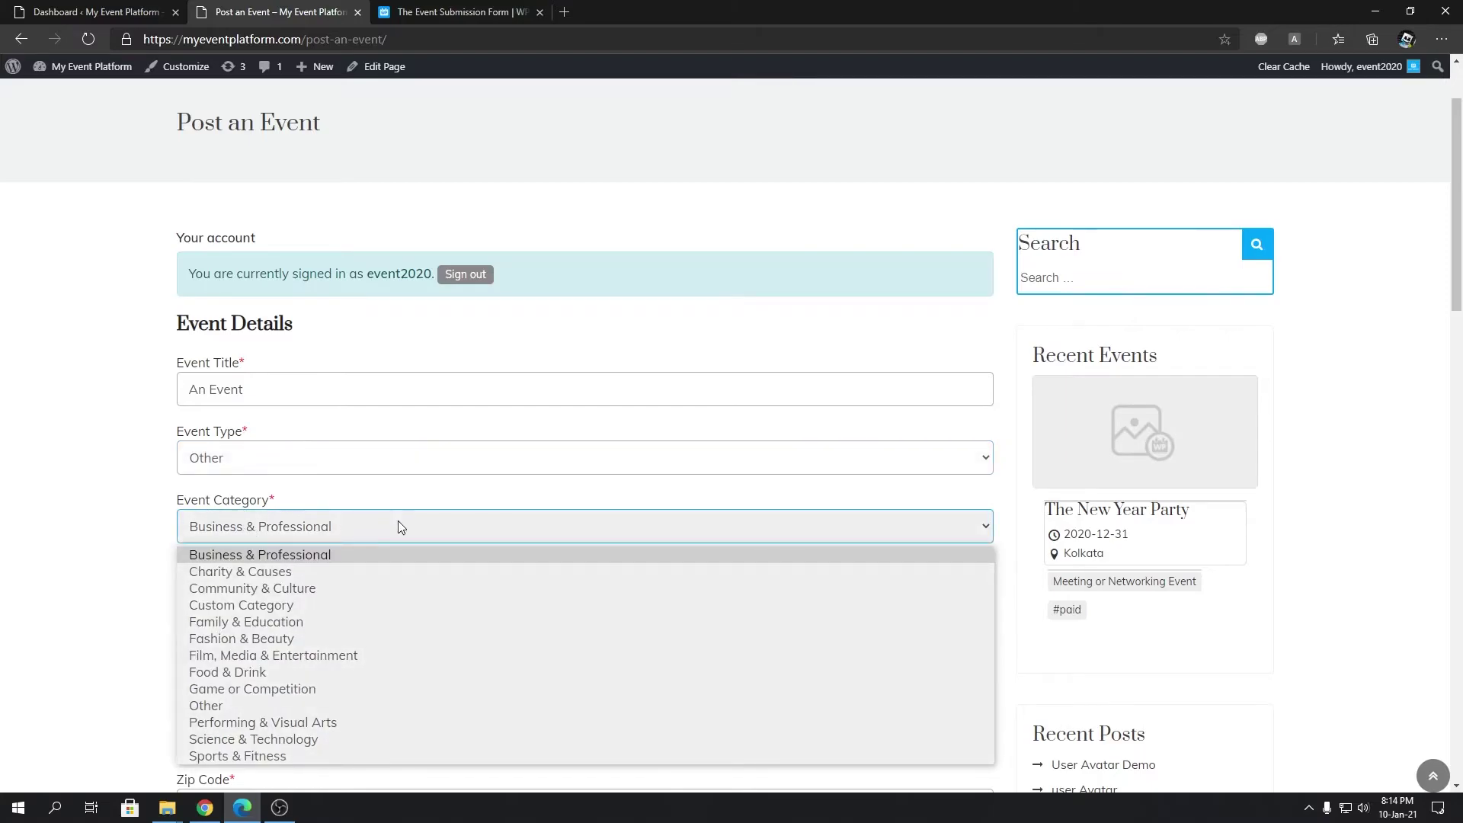
{"action": "left_click", "coordinate": [238, 707]}
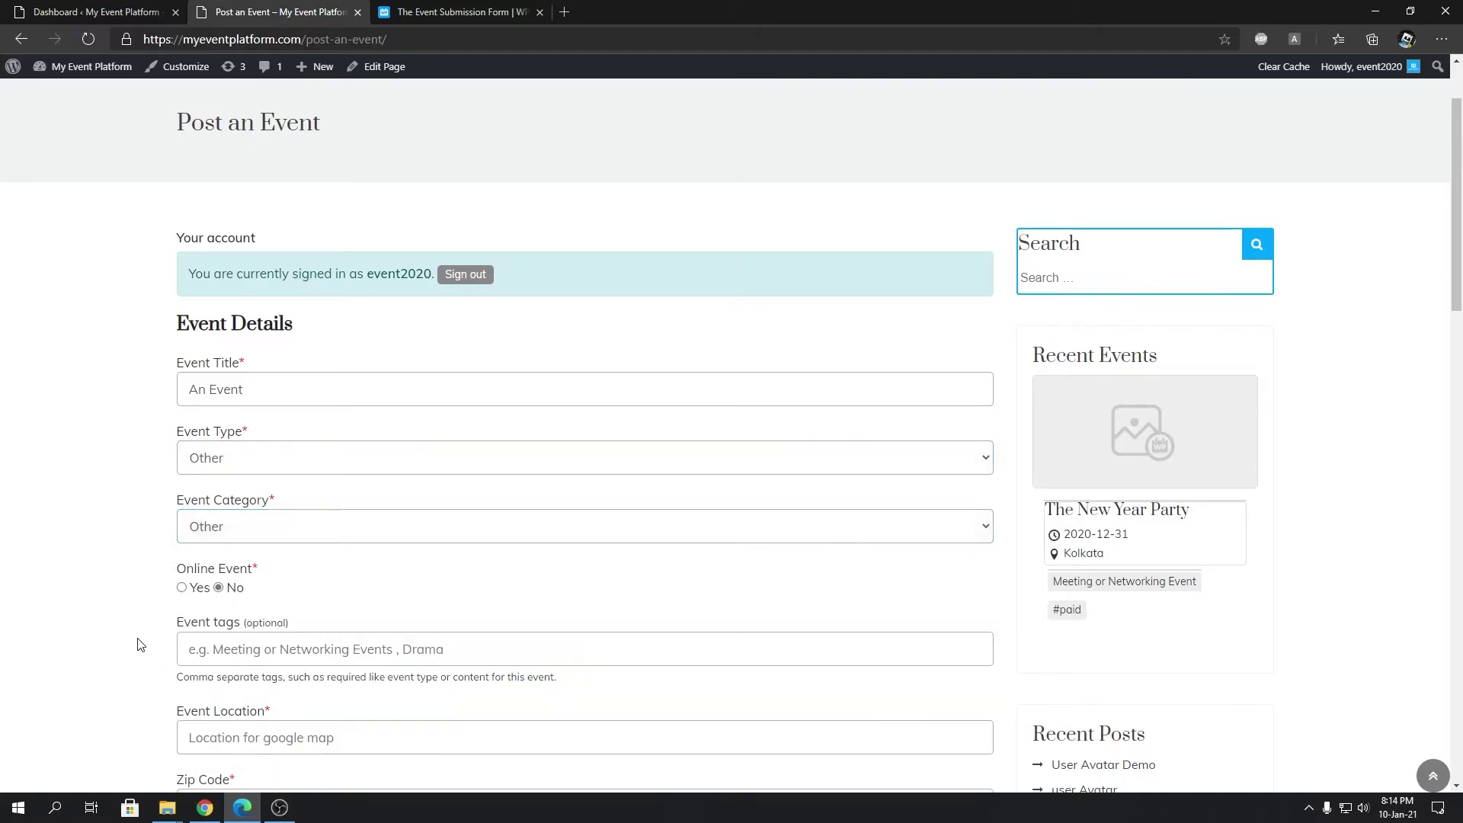
- Mark the event as an online event (Online: Yes)
{"action": "scroll", "coordinate": [131, 643], "scroll_direction": "down", "scroll_amount": 3}
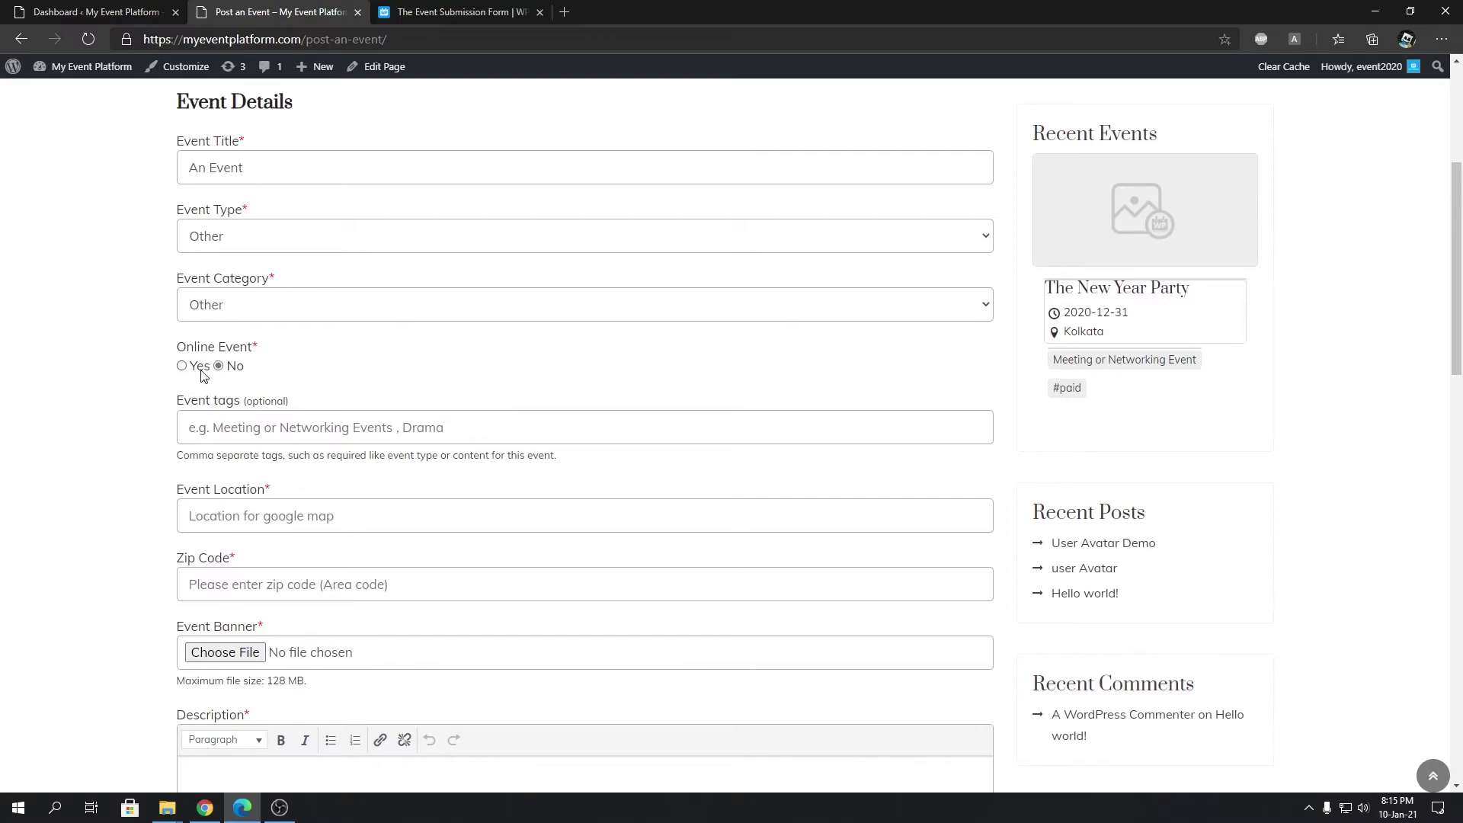
{"action": "left_click", "coordinate": [200, 368]}
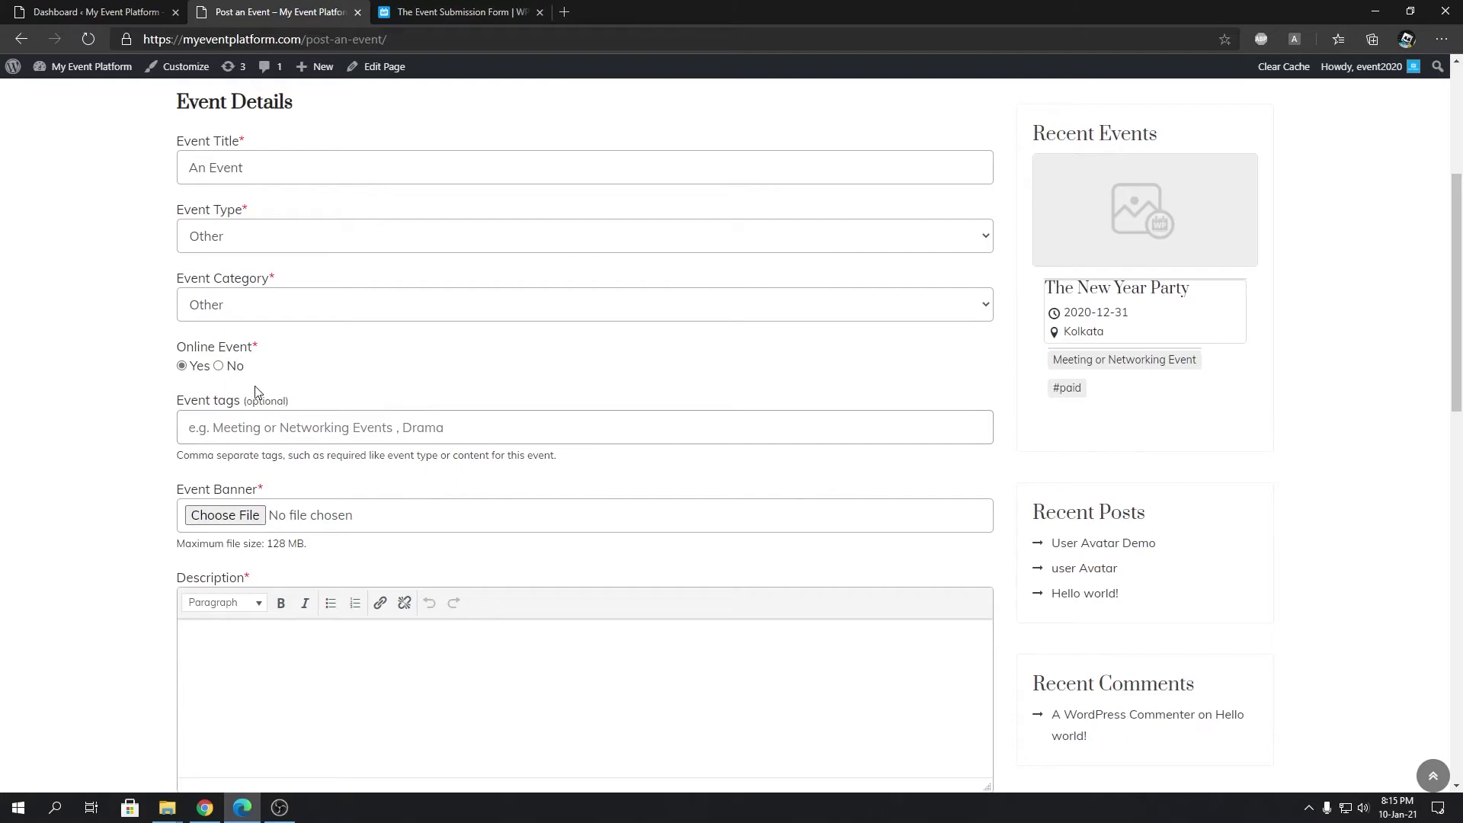
{"action": "left_click", "coordinate": [221, 366]}
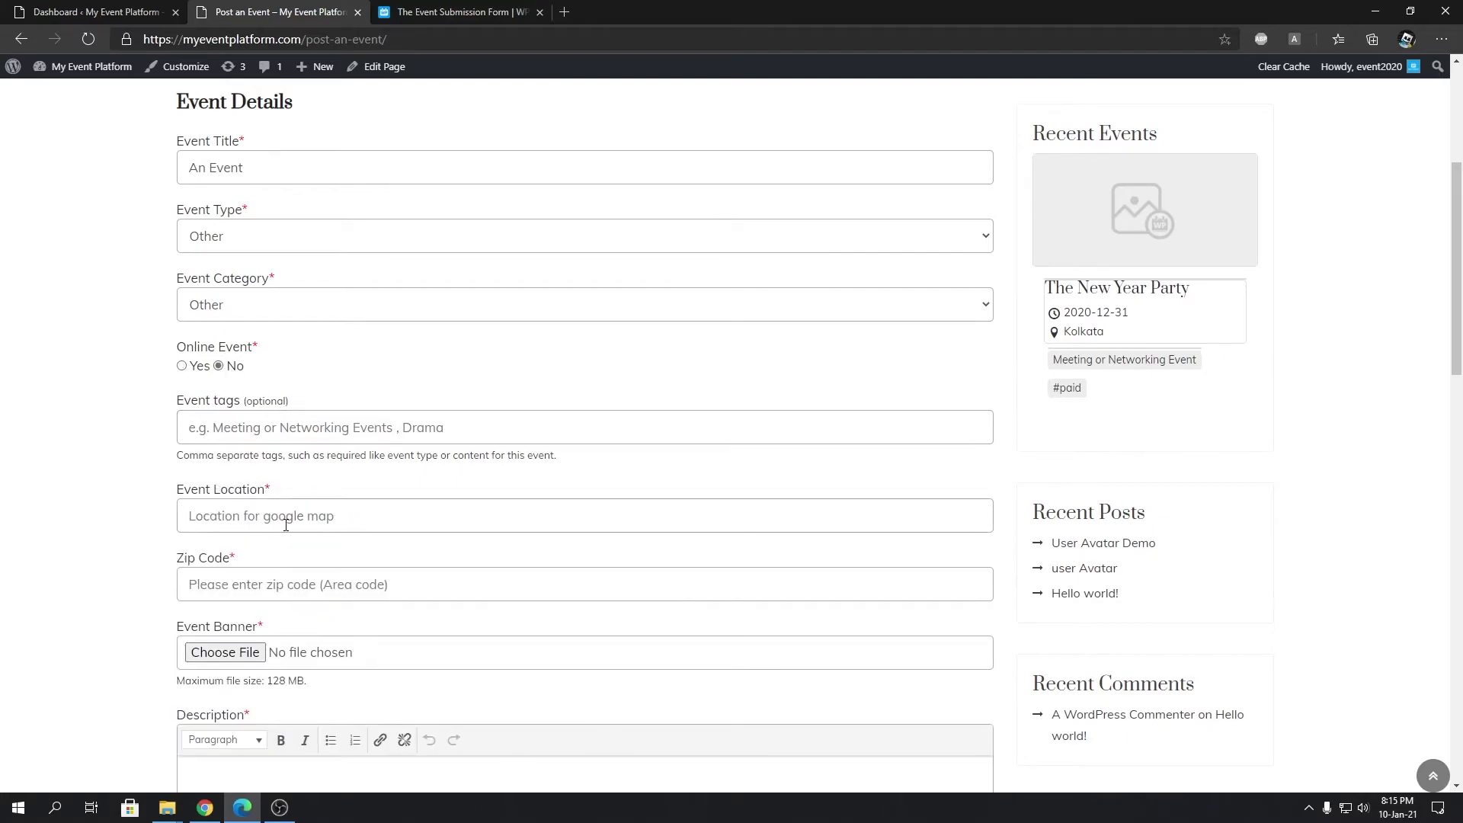
{"action": "left_click", "coordinate": [285, 525]}
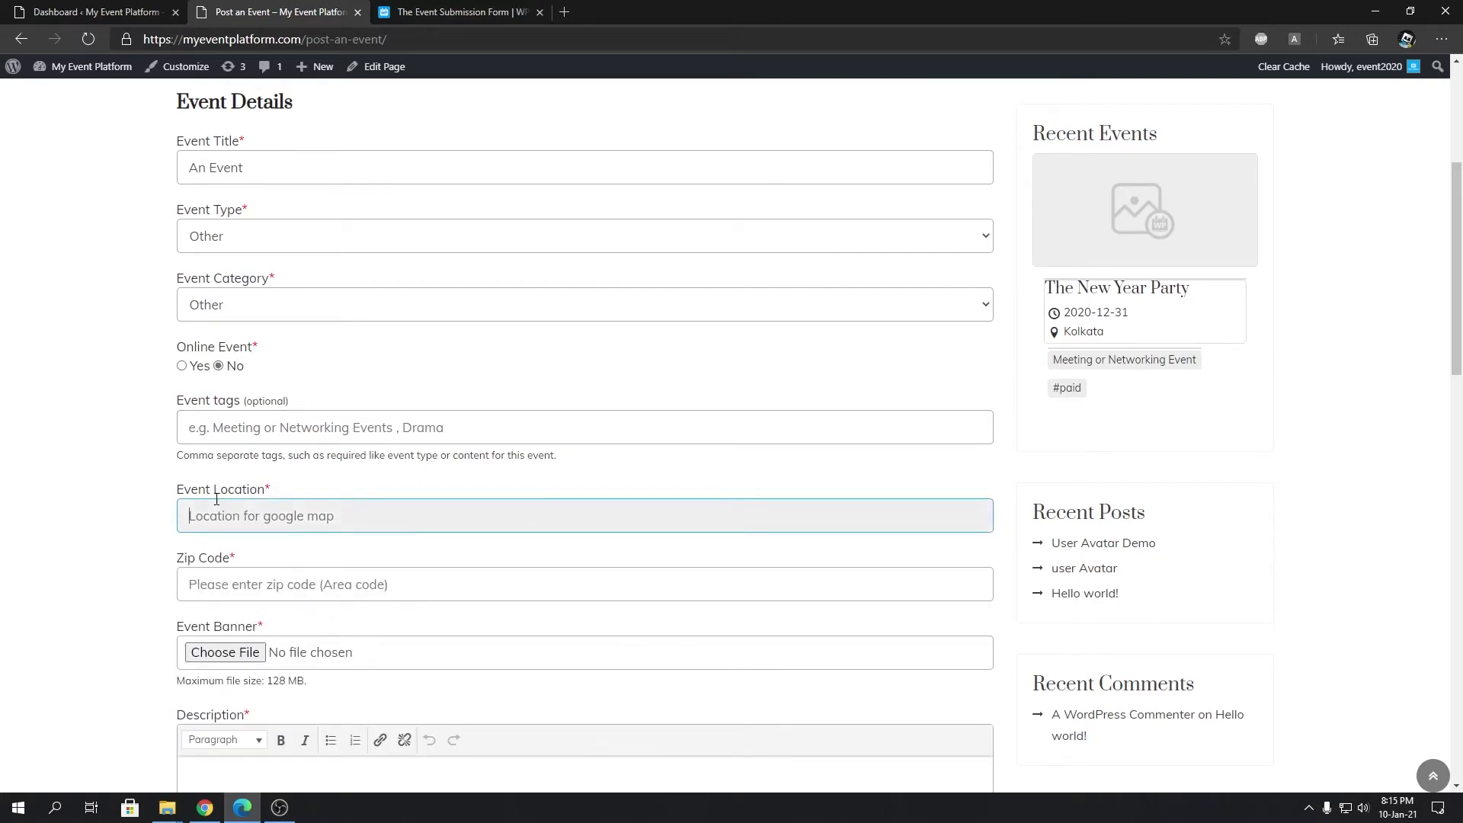
{"action": "left_click", "coordinate": [241, 582]}
{"action": "left_click", "coordinate": [197, 367]}
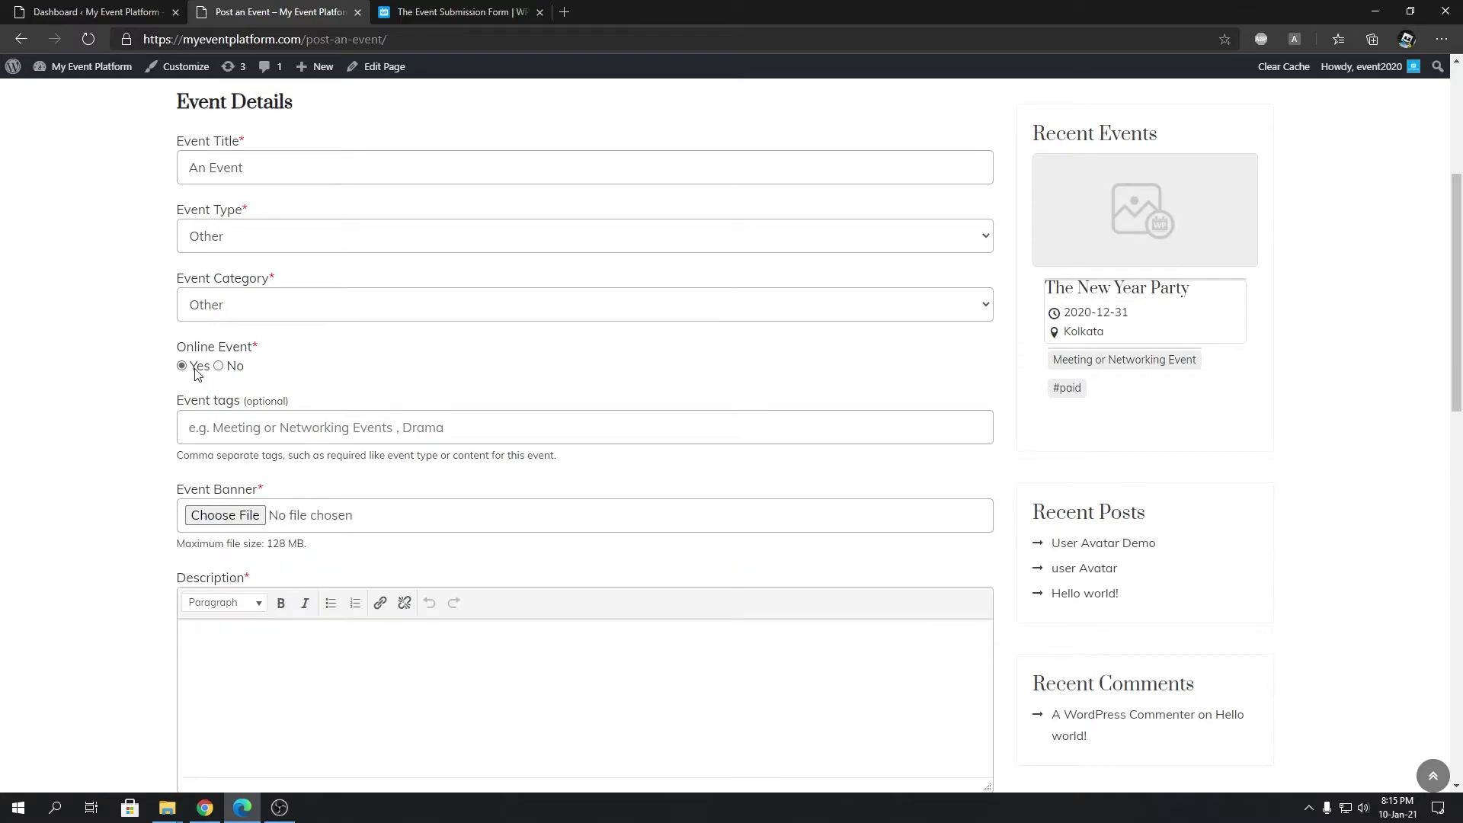
- Add the tag 'Event' in the Event tags field
{"action": "left_click", "coordinate": [240, 427]}
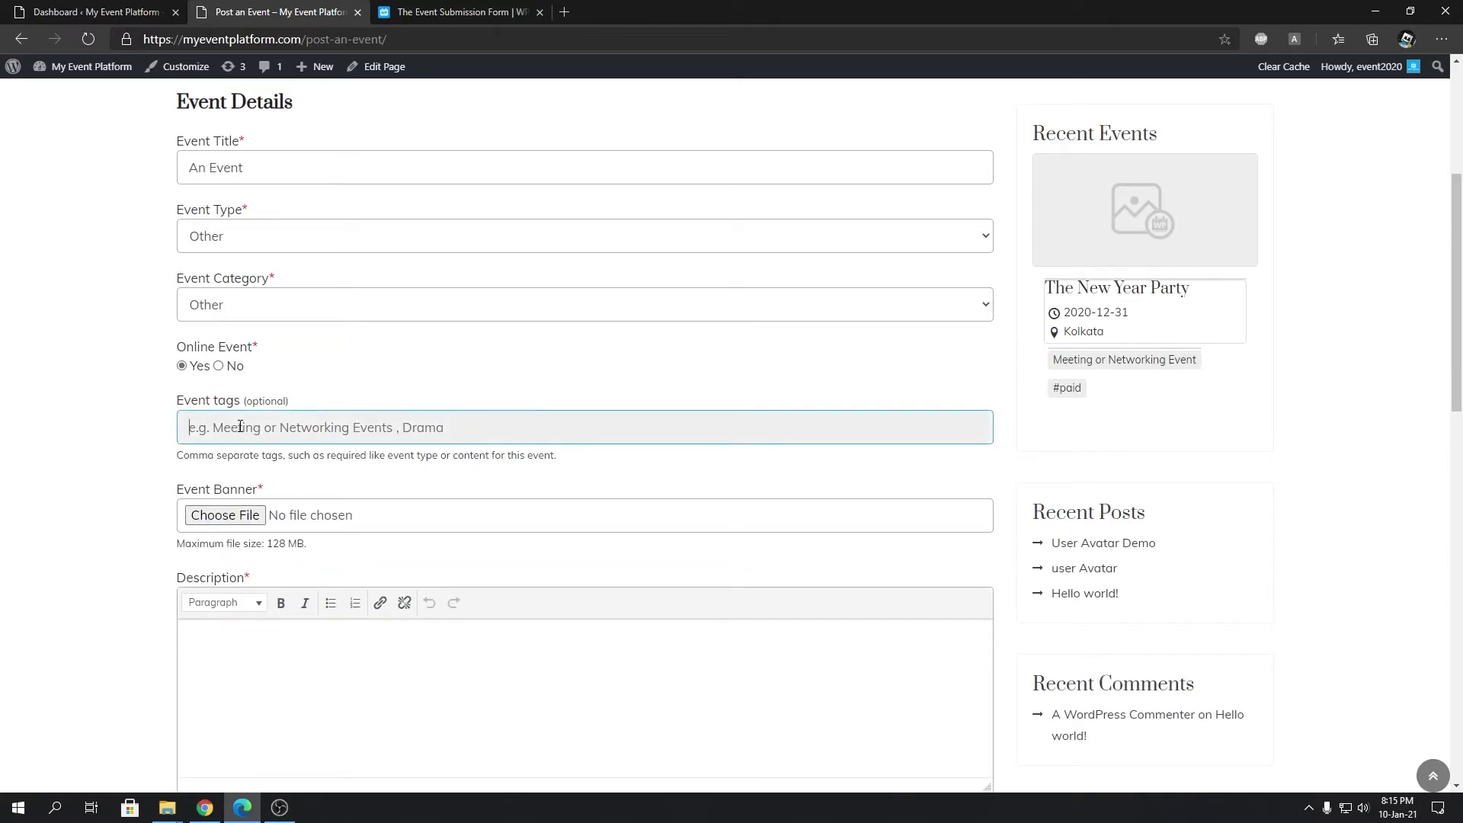
{"action": "left_click_drag", "start_coordinate": [171, 398], "coordinate": [225, 419]}
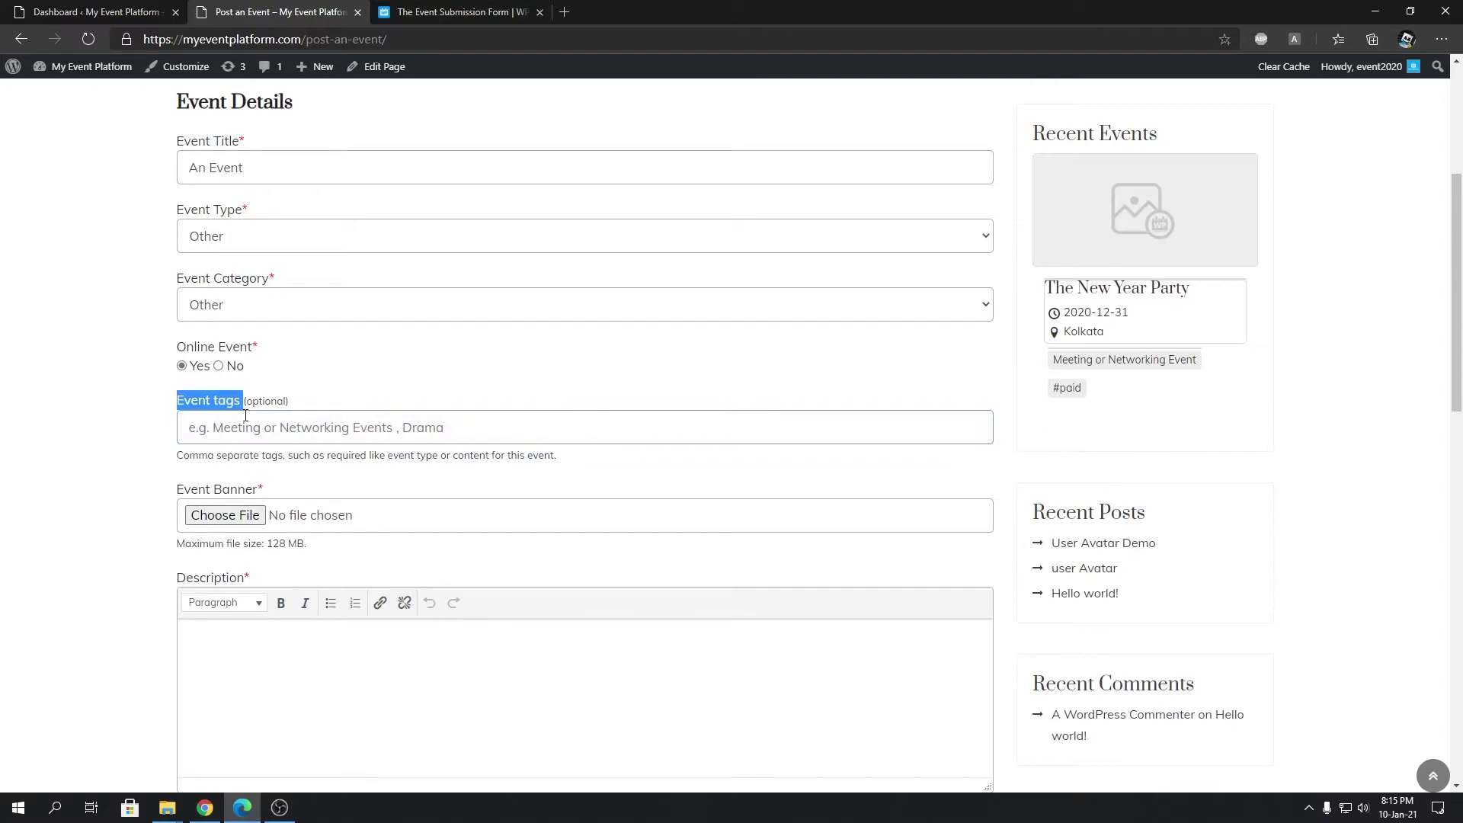
{"action": "left_click", "coordinate": [375, 409]}
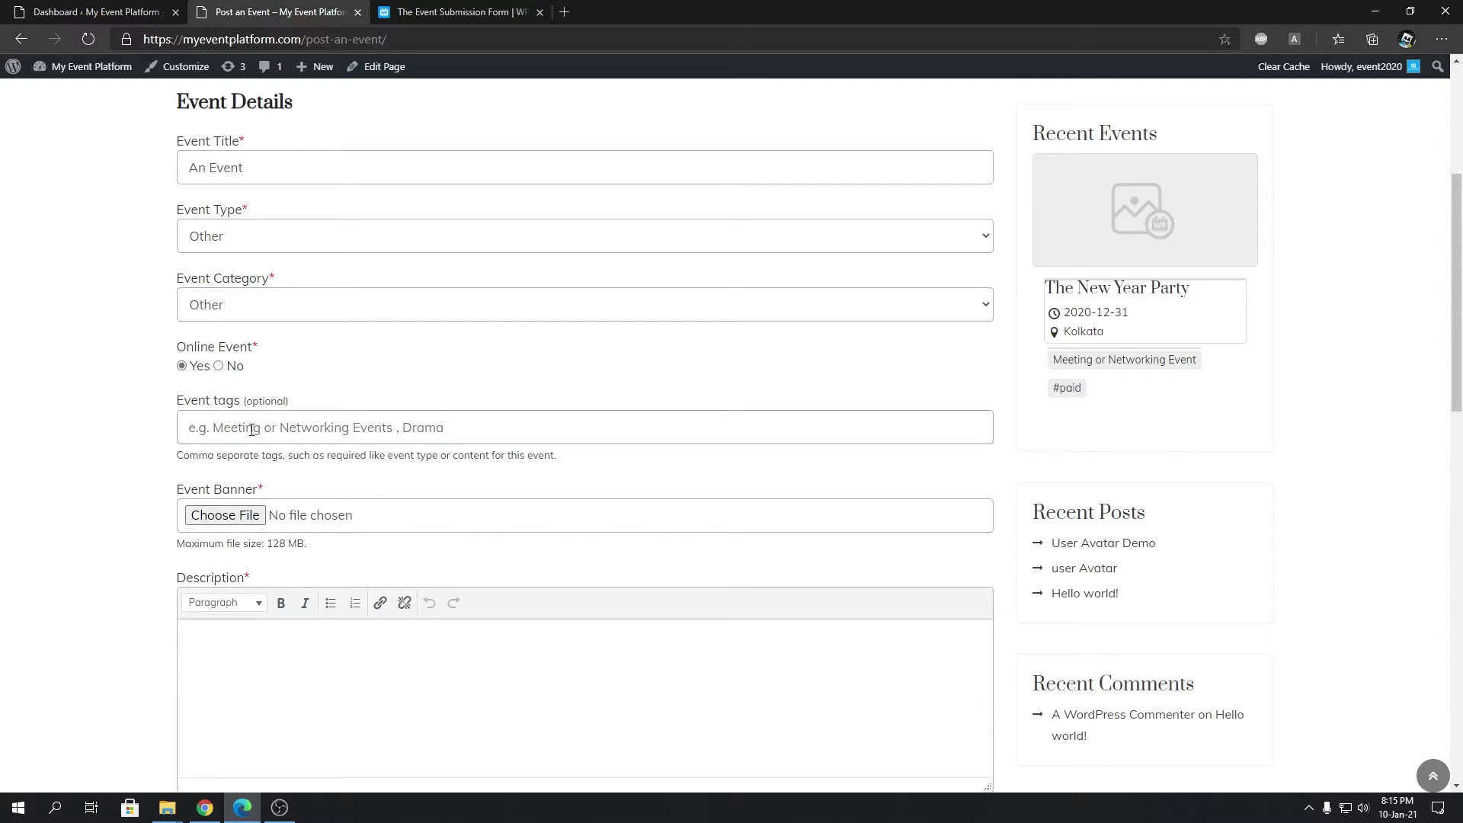
{"action": "left_click", "coordinate": [432, 436]}
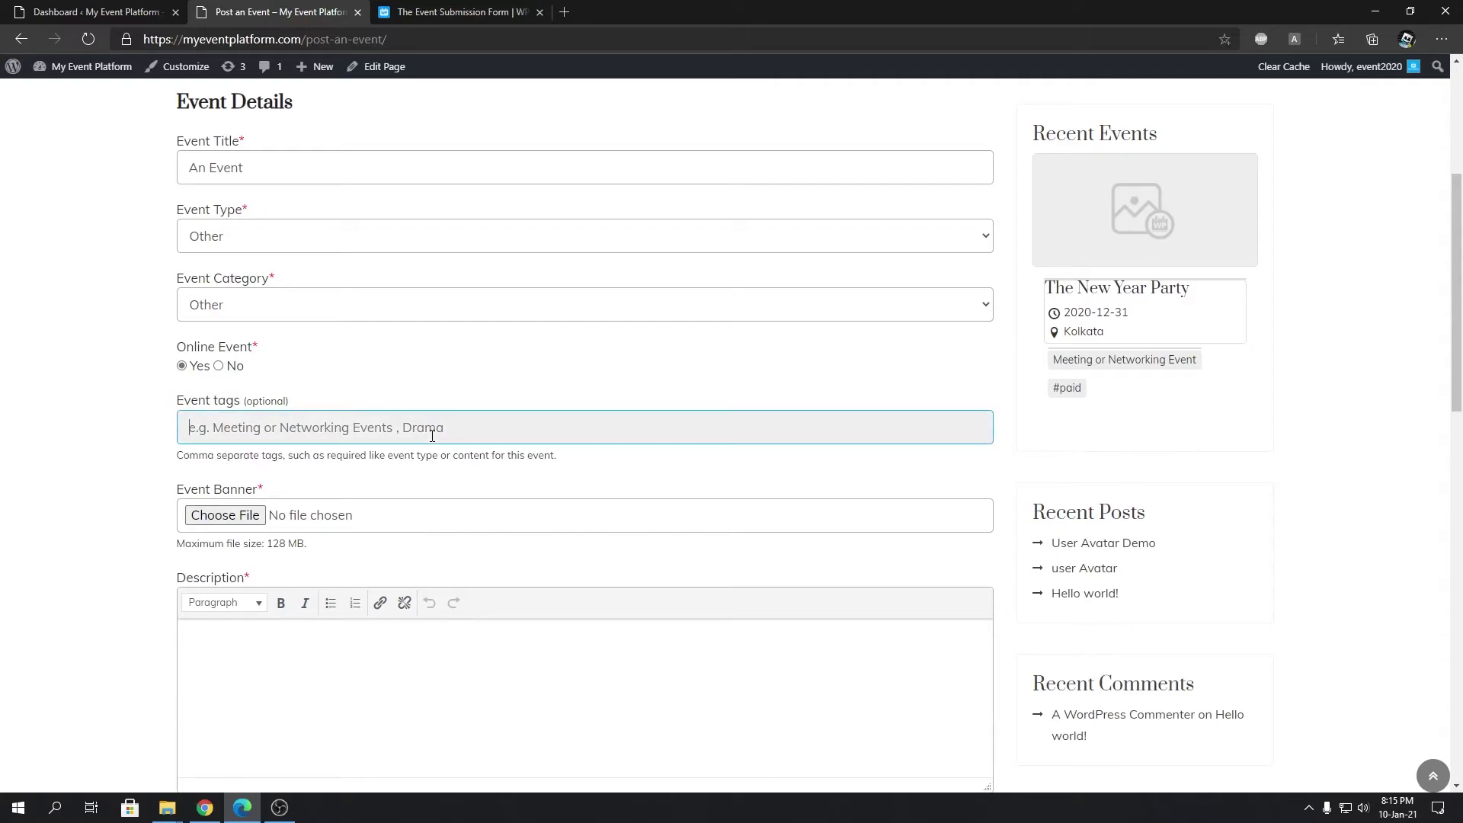
{"action": "type", "text": "Event"}
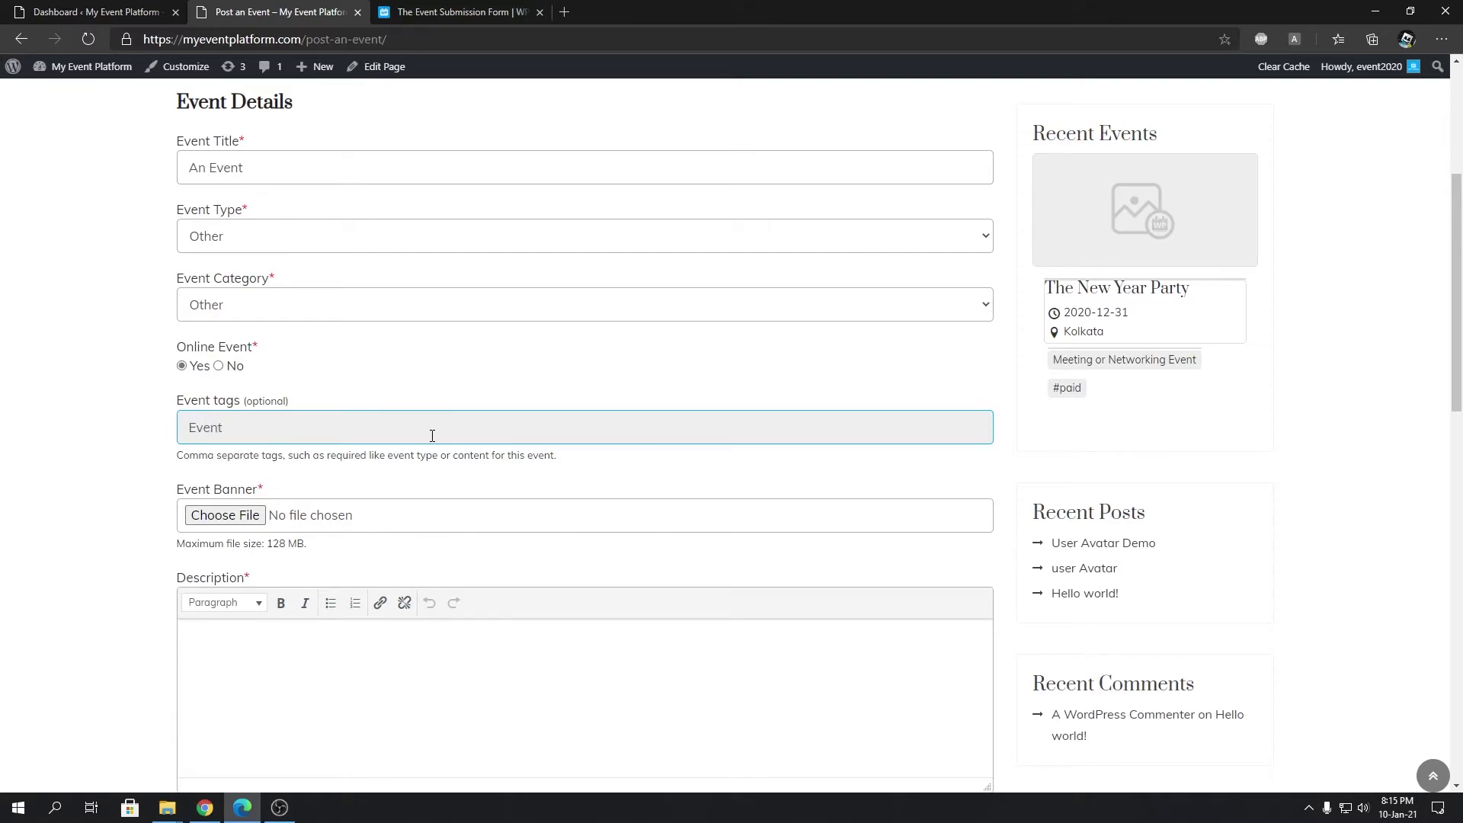
{"action": "left_click", "coordinate": [501, 482]}
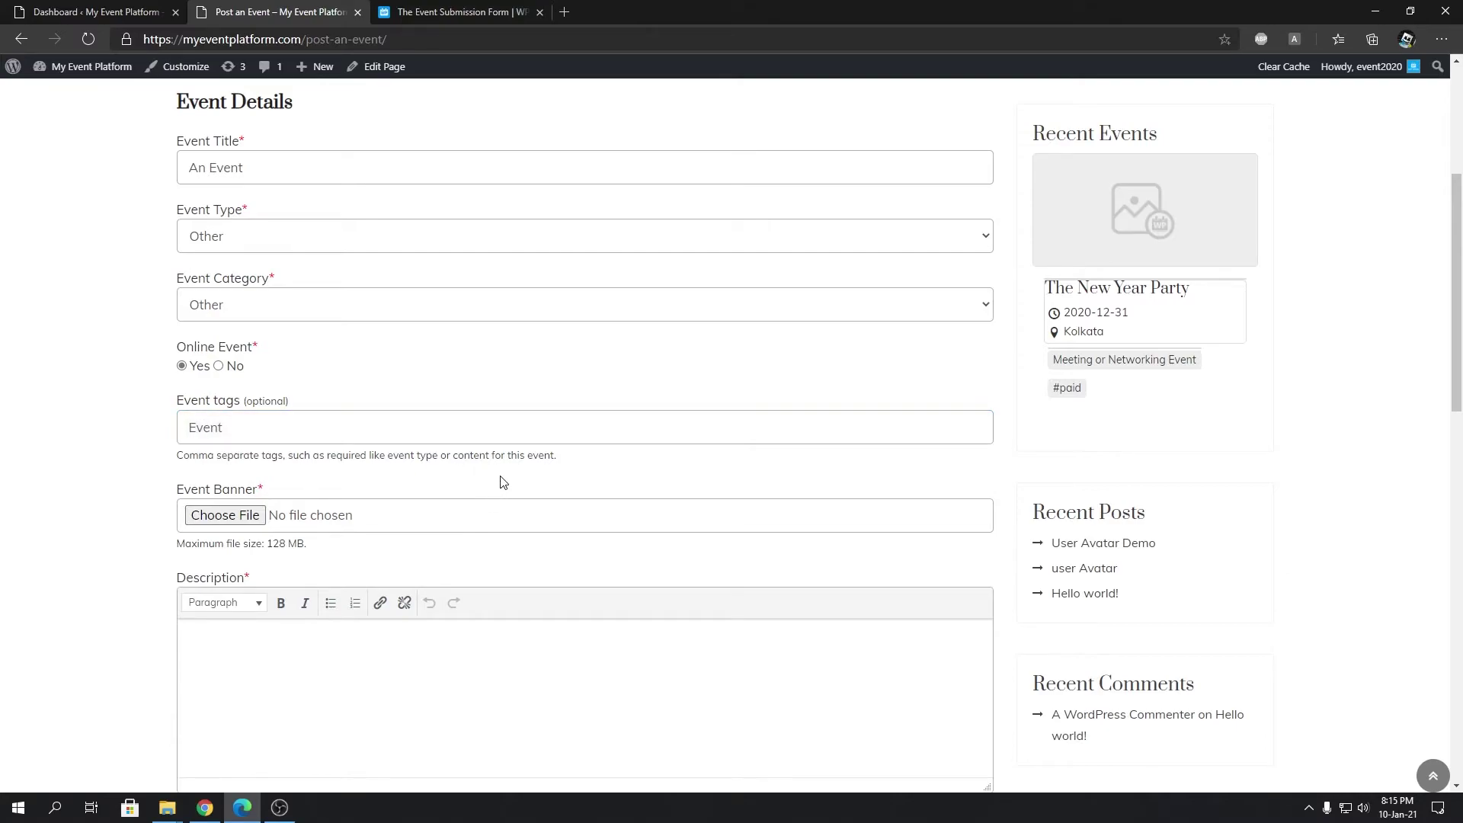
- Upload 381 (33).jpg from the Pictures folder as the Event Banner image
{"action": "left_click", "coordinate": [231, 517]}
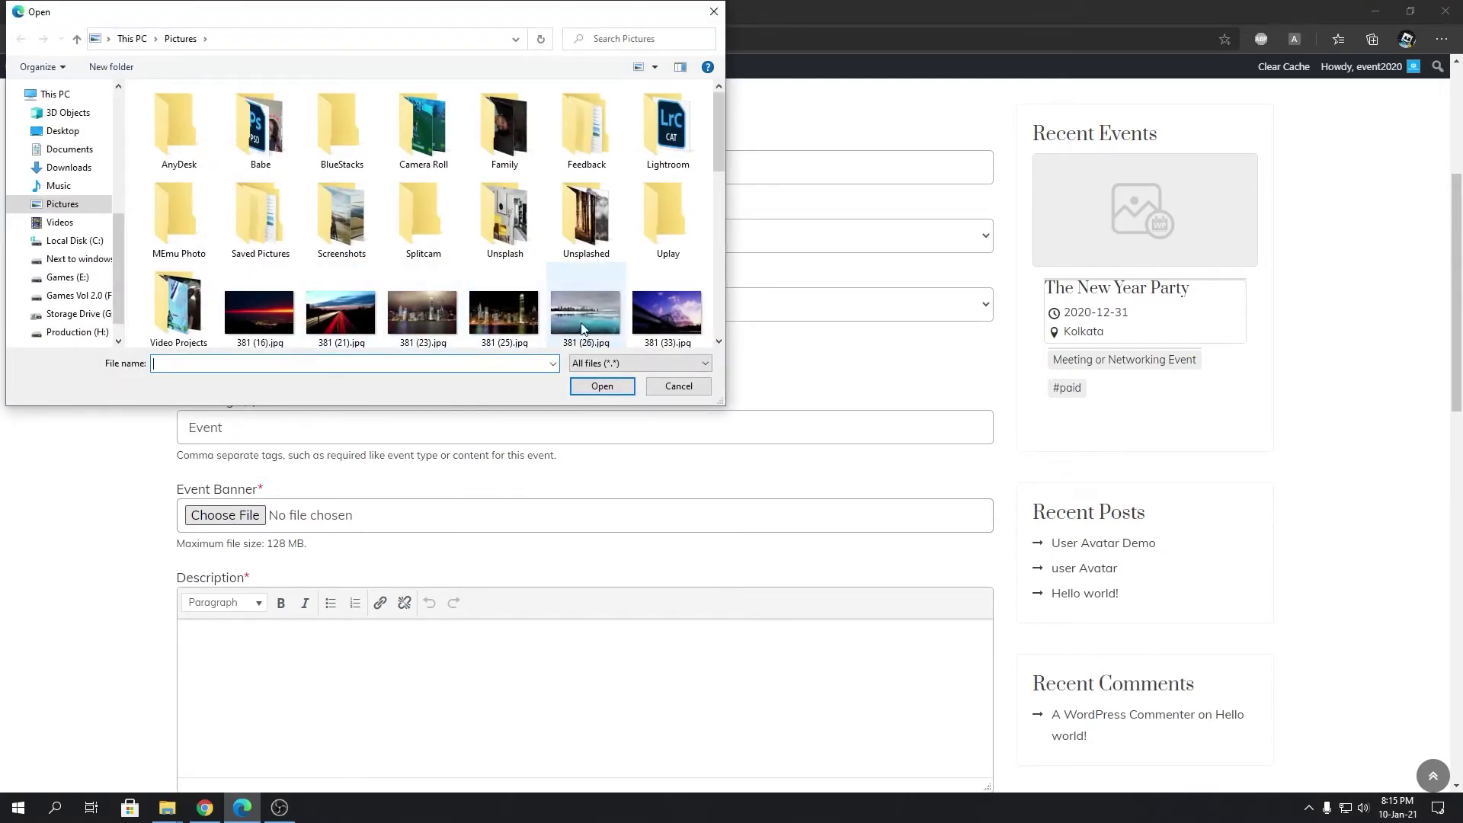
{"action": "left_click", "coordinate": [667, 313]}
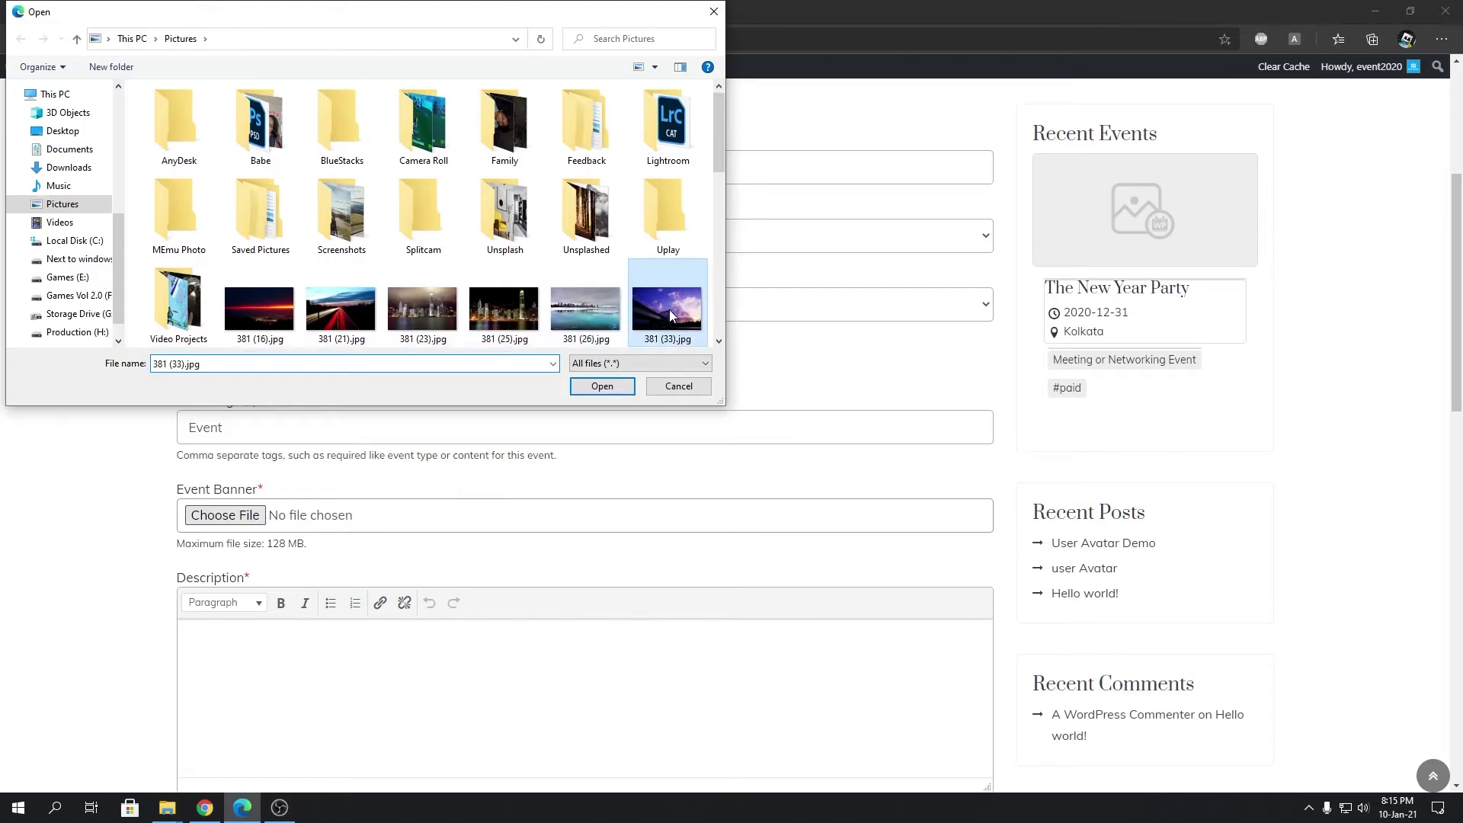
{"action": "left_click", "coordinate": [602, 387]}
{"action": "scroll", "coordinate": [579, 450], "scroll_direction": "down", "scroll_amount": 4}
{"action": "left_click", "coordinate": [343, 391]}
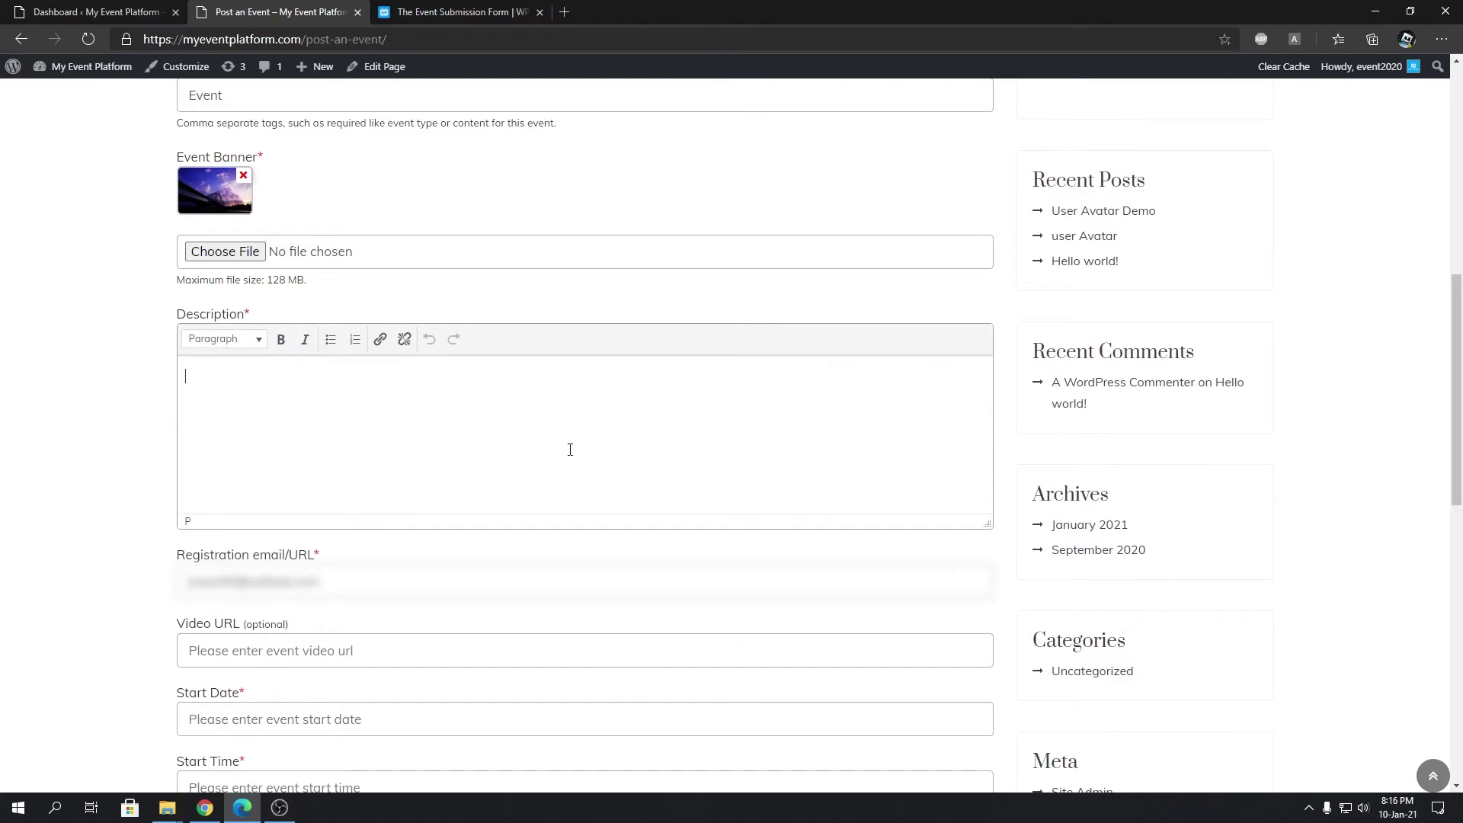
- Type 'Event Descript' into the event description field, leaving the video URL empty
{"action": "type", "text": "Event Description"}
{"action": "scroll", "coordinate": [138, 638], "scroll_direction": "down", "scroll_amount": 1}
{"action": "left_click", "coordinate": [234, 540]}
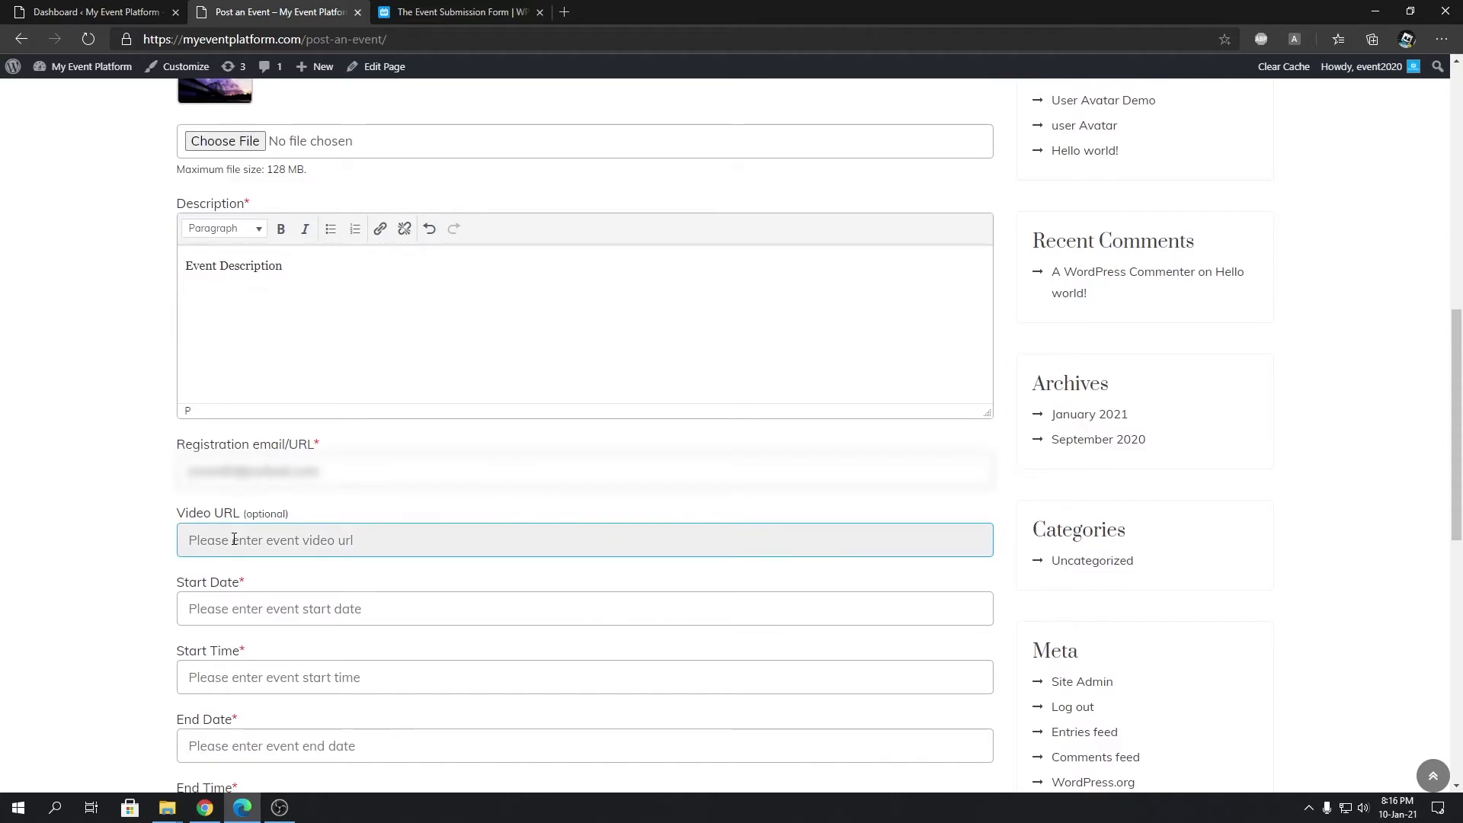
{"action": "scroll", "coordinate": [258, 571], "scroll_direction": "down", "scroll_amount": 1}
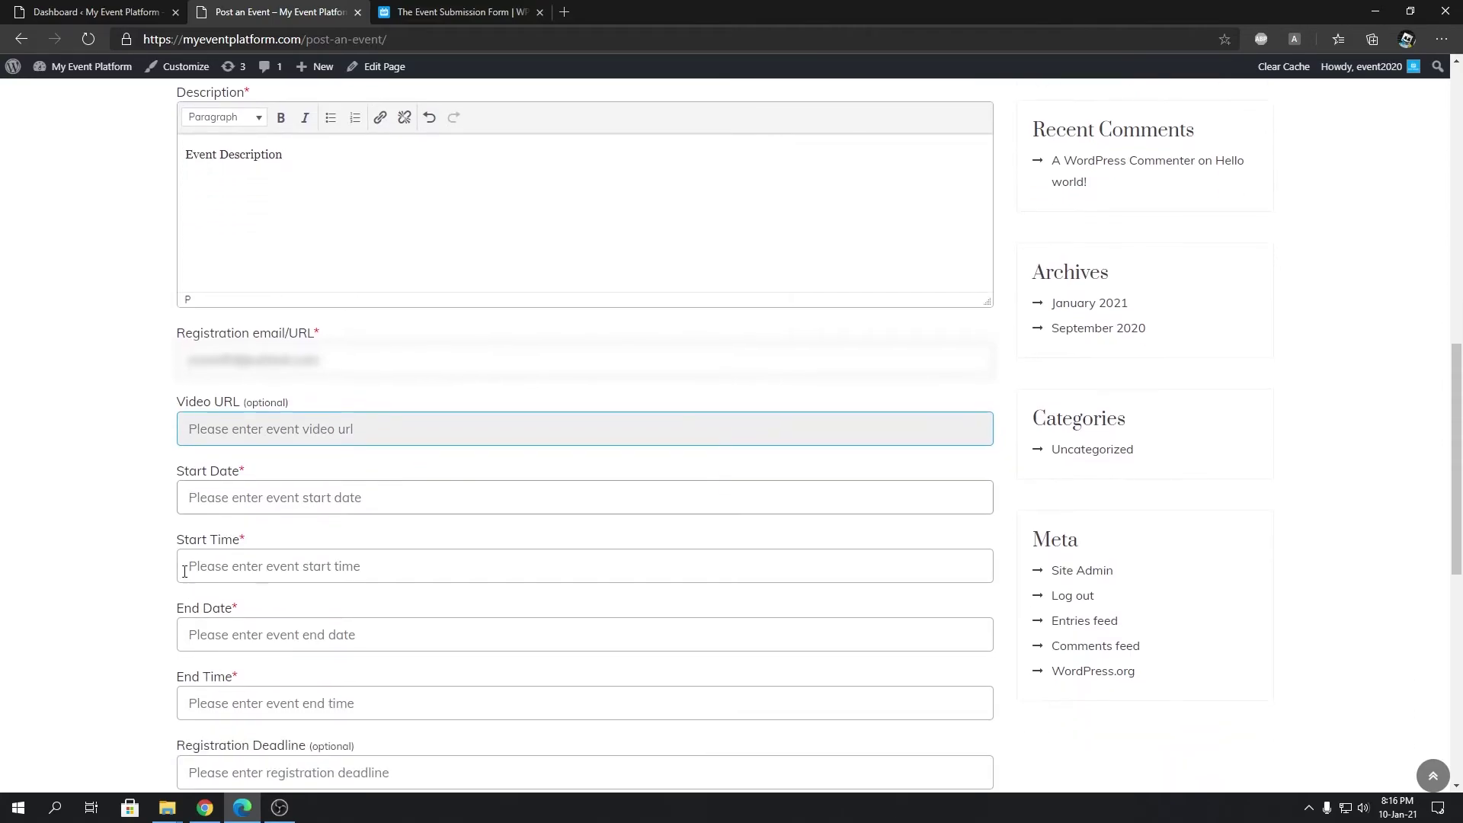
- Set the start to January 11, 12:00 AM and the end to January 15, 12:00 AM
{"action": "left_click", "coordinate": [212, 495]}
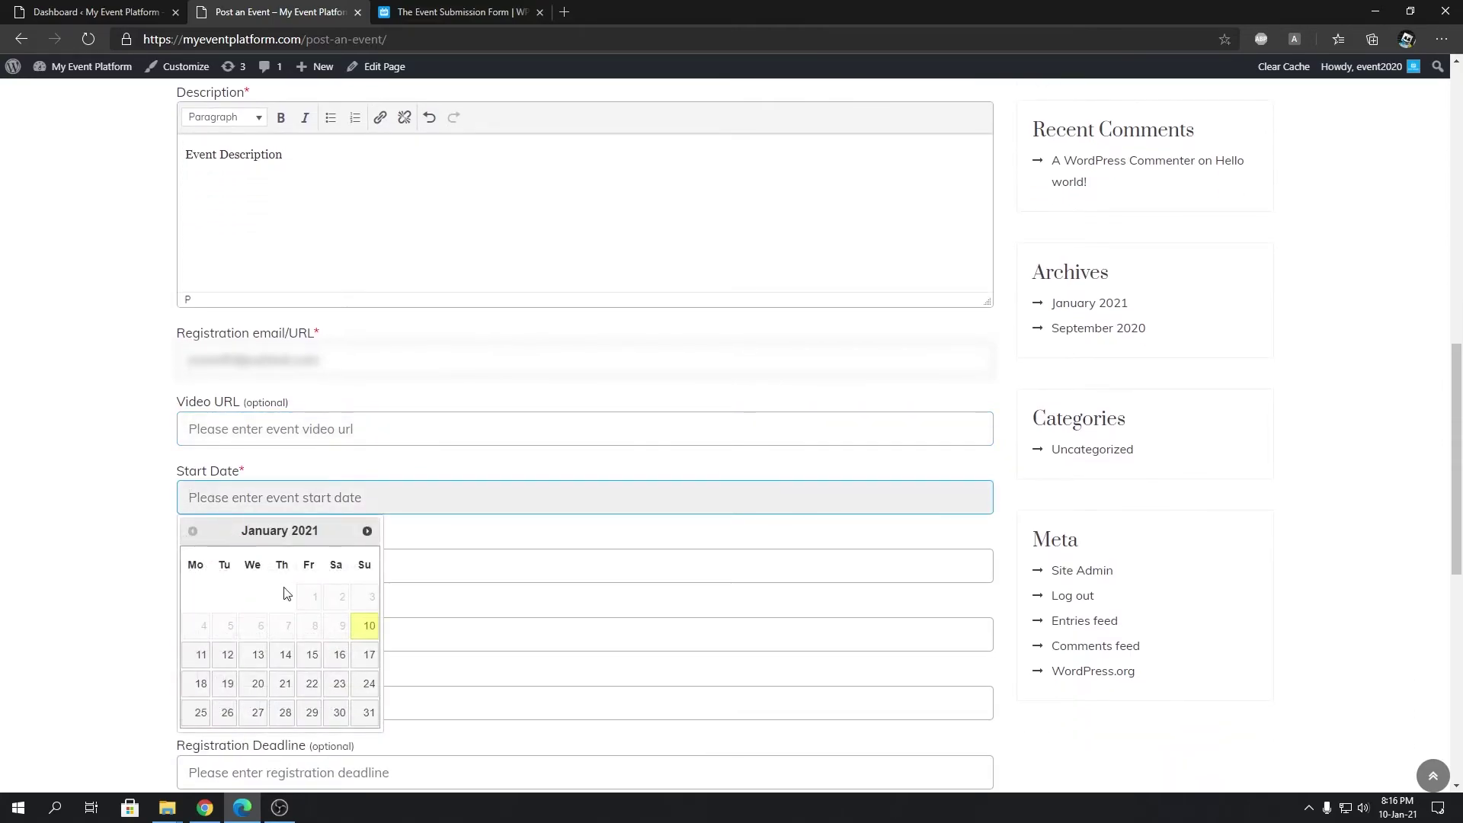
{"action": "left_click", "coordinate": [200, 654]}
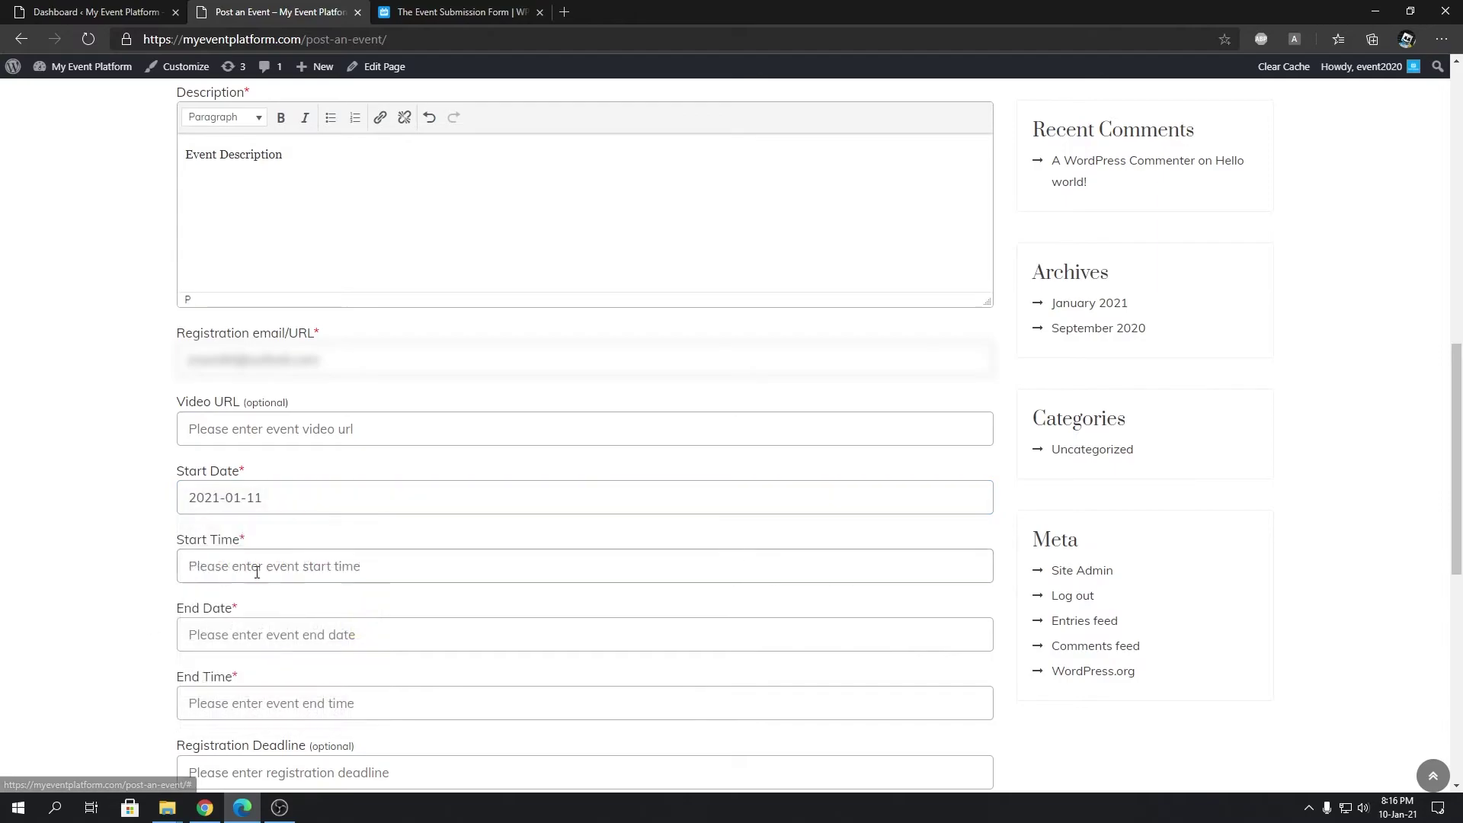
{"action": "left_click", "coordinate": [248, 574]}
{"action": "left_click", "coordinate": [217, 593]}
{"action": "left_click", "coordinate": [222, 633]}
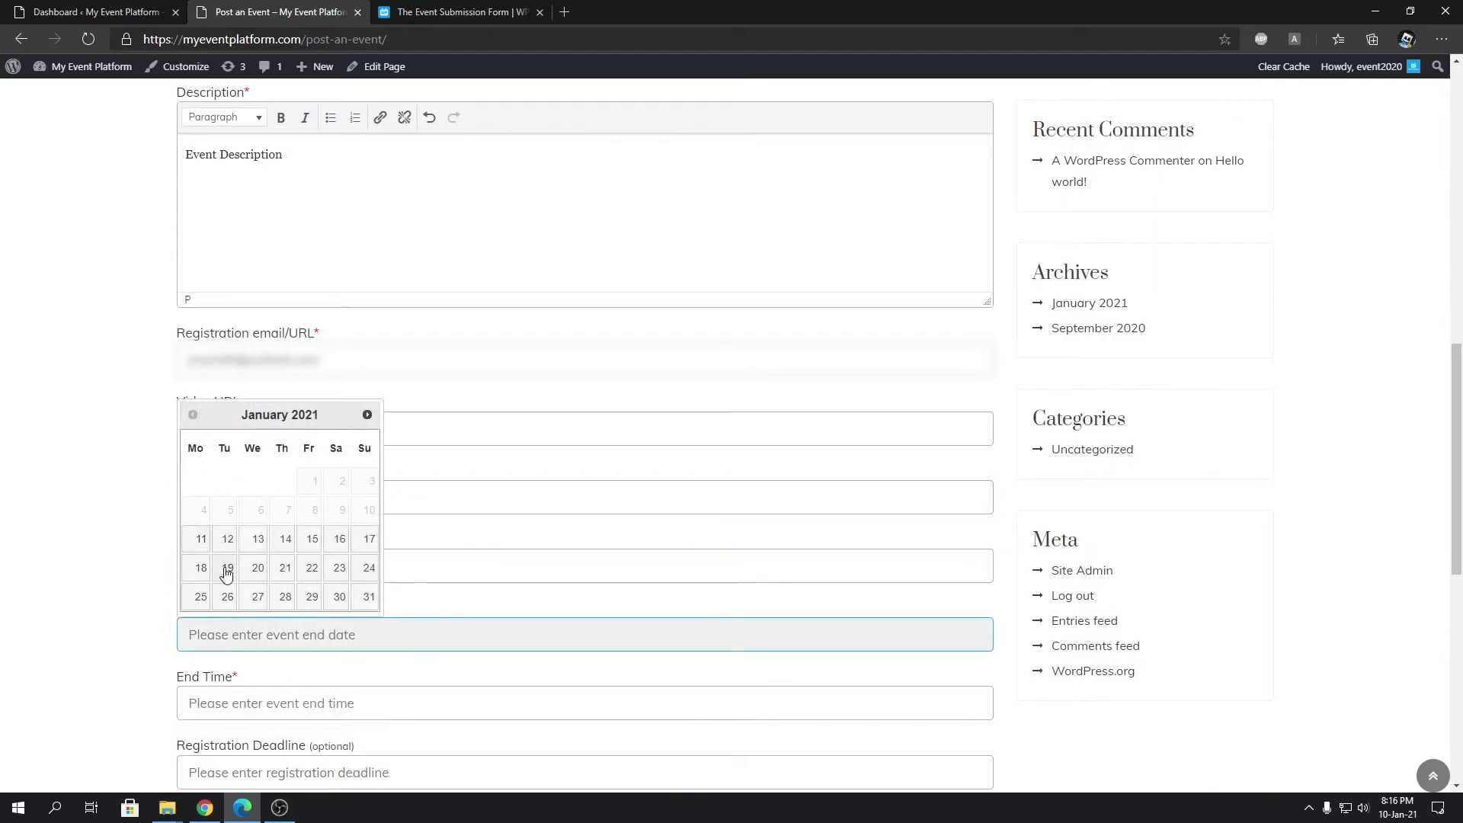
{"action": "left_click", "coordinate": [310, 544]}
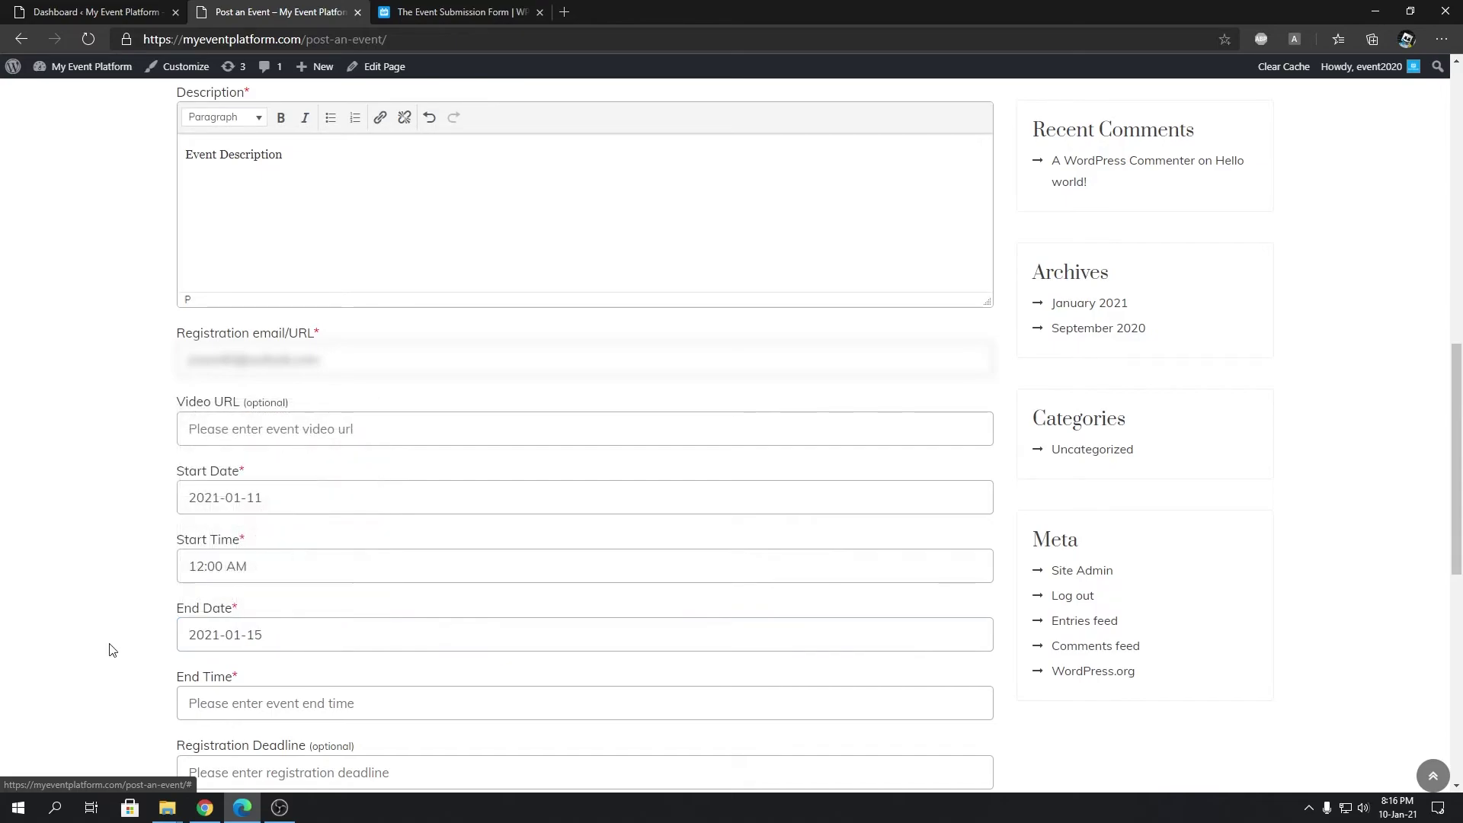
{"action": "left_click", "coordinate": [193, 698]}
{"action": "left_click", "coordinate": [186, 588]}
- Leave the registration deadline empty, closing its calendar without picking a date
{"action": "scroll", "coordinate": [135, 645], "scroll_direction": "down", "scroll_amount": 1}
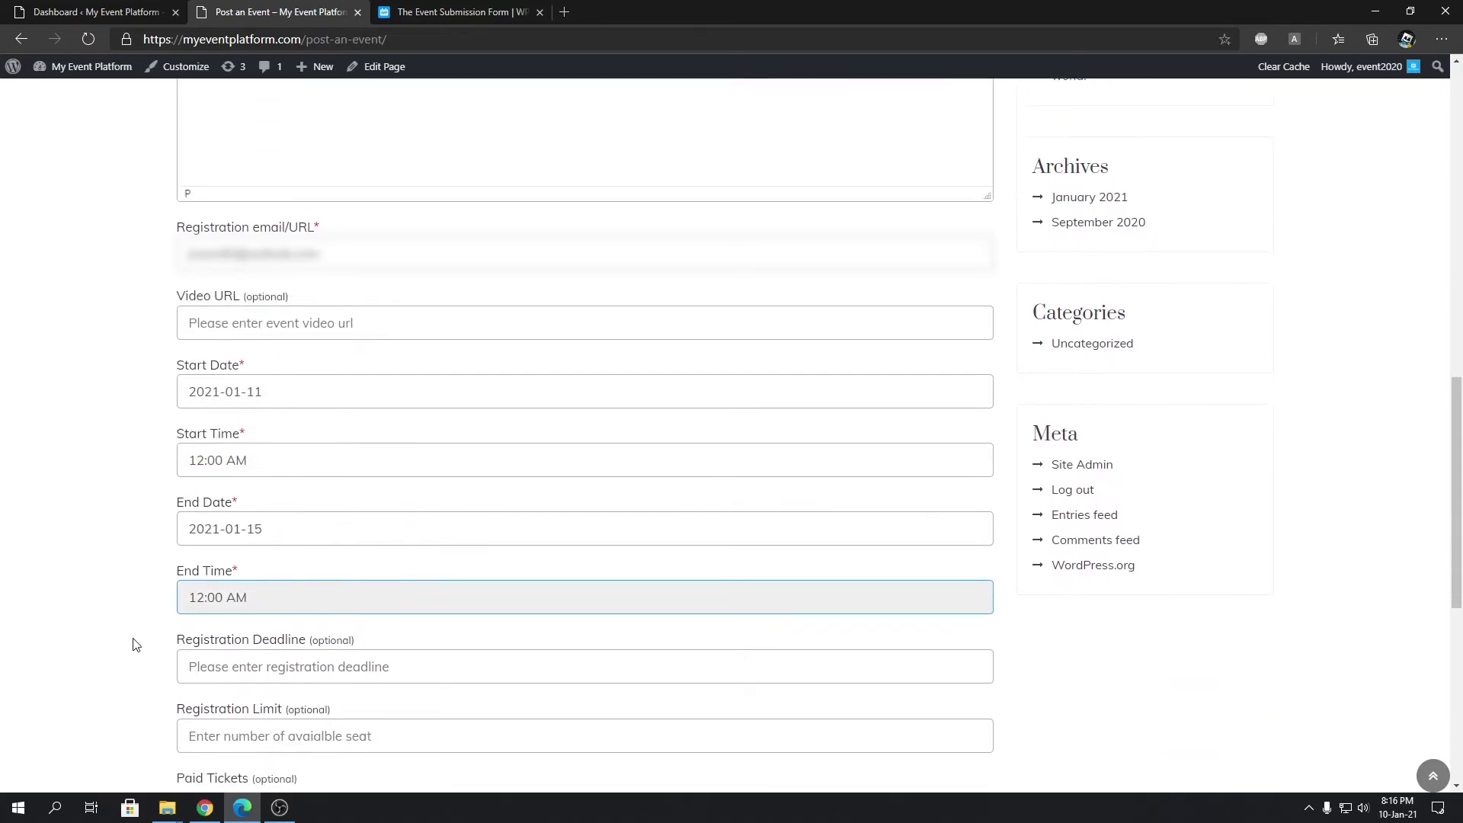
{"action": "key", "text": "Tab"}
{"action": "left_click", "coordinate": [145, 647]}
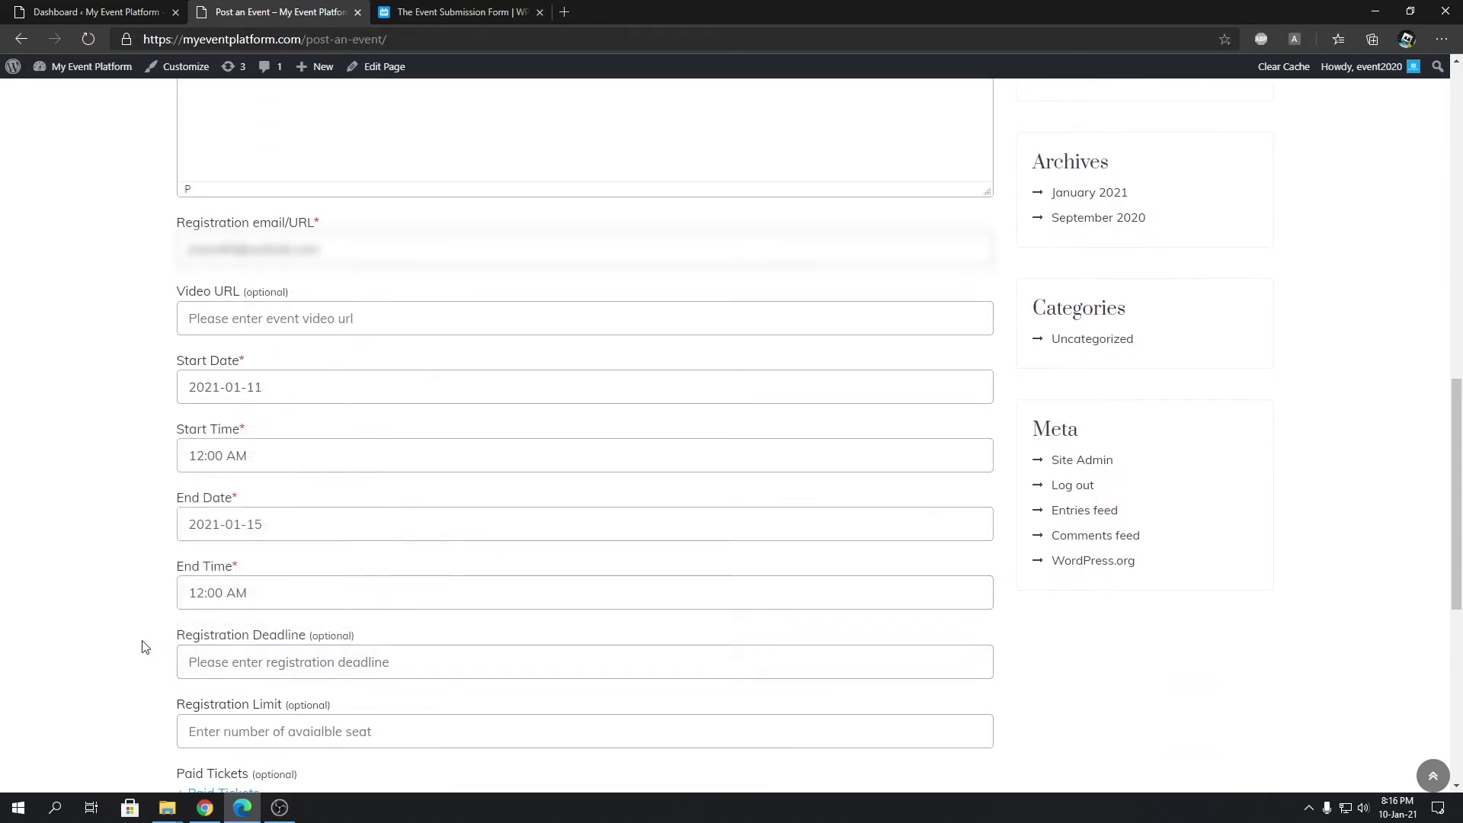
{"action": "left_click", "coordinate": [216, 665]}
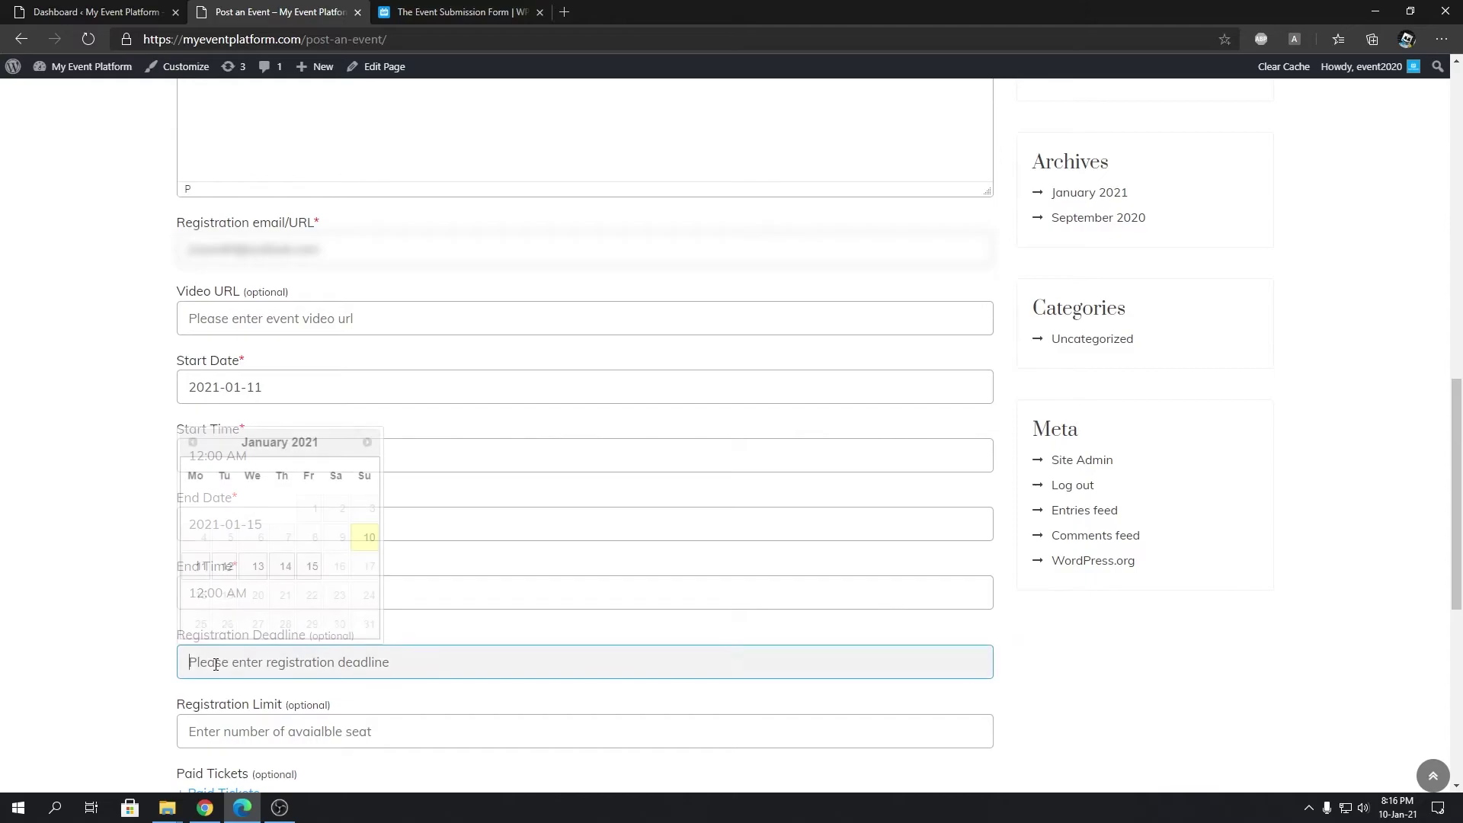
{"action": "left_click", "coordinate": [116, 604]}
{"action": "scroll", "coordinate": [116, 604], "scroll_direction": "down", "scroll_amount": 3}
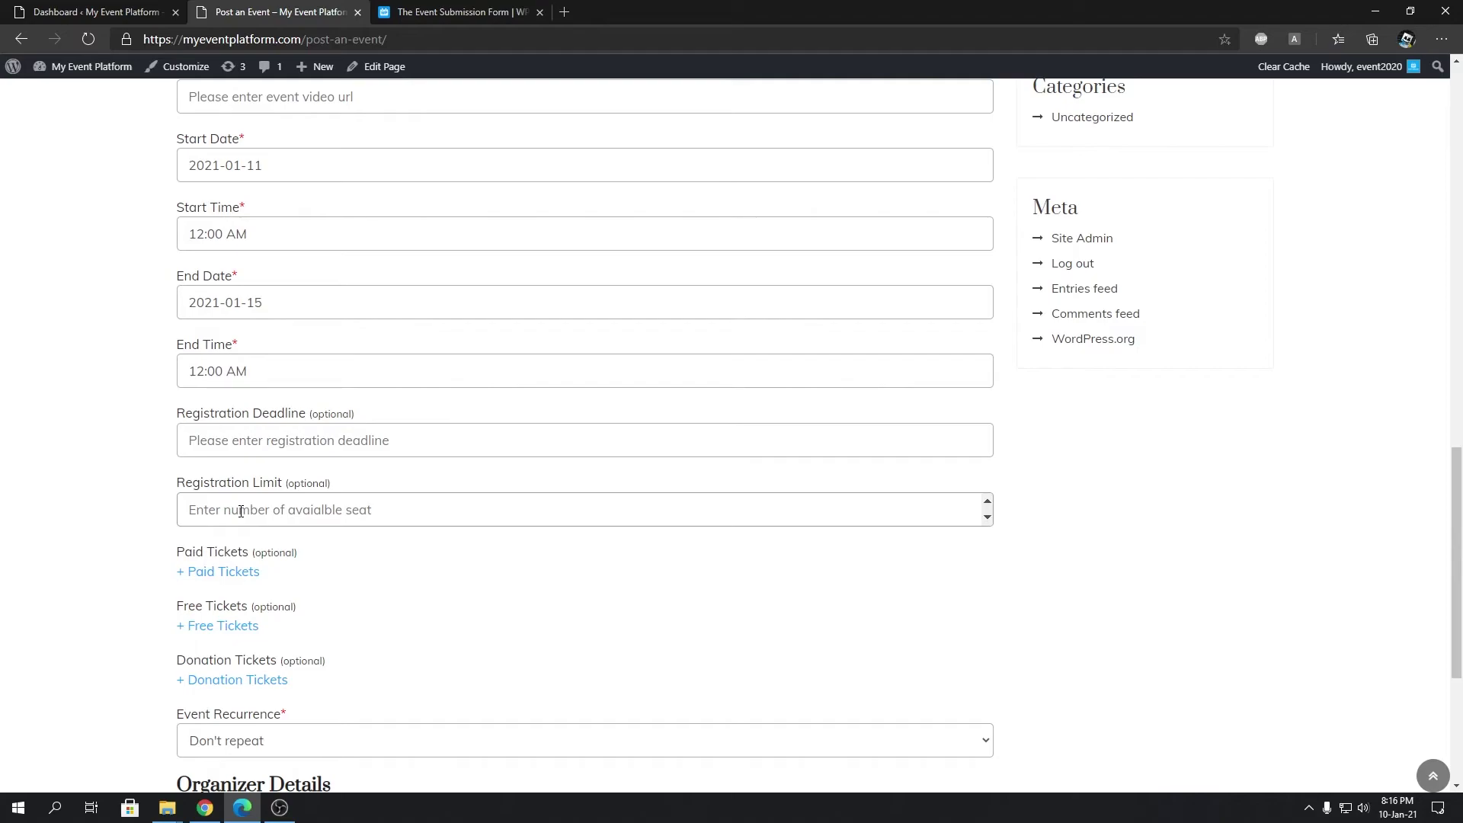
{"action": "scroll", "coordinate": [281, 537], "scroll_direction": "down", "scroll_amount": 3}
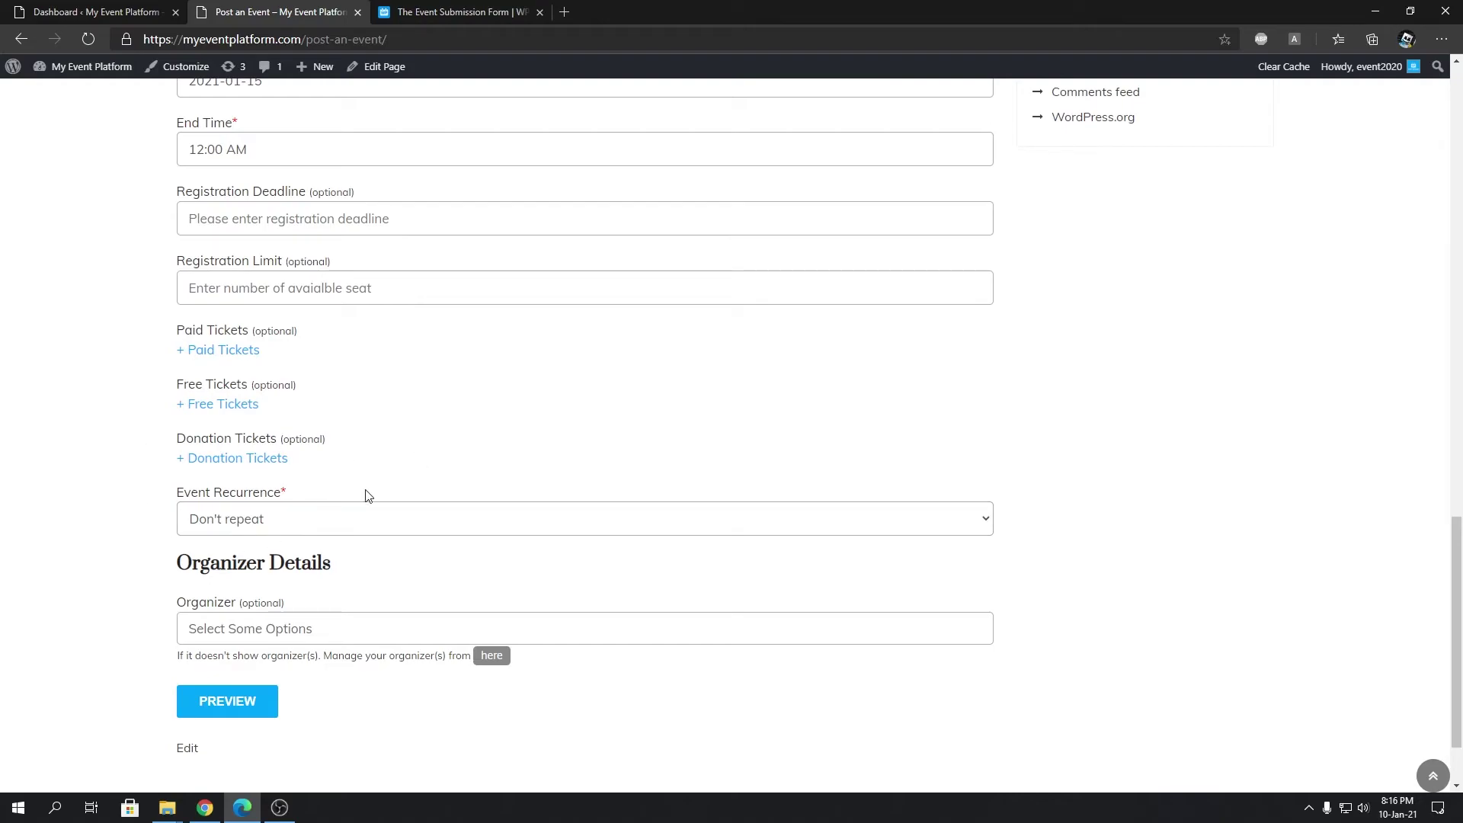
- Keep Event Recurrence on Don't repeat and choose Awesome Organizer as the organizer
{"action": "left_click", "coordinate": [263, 520]}
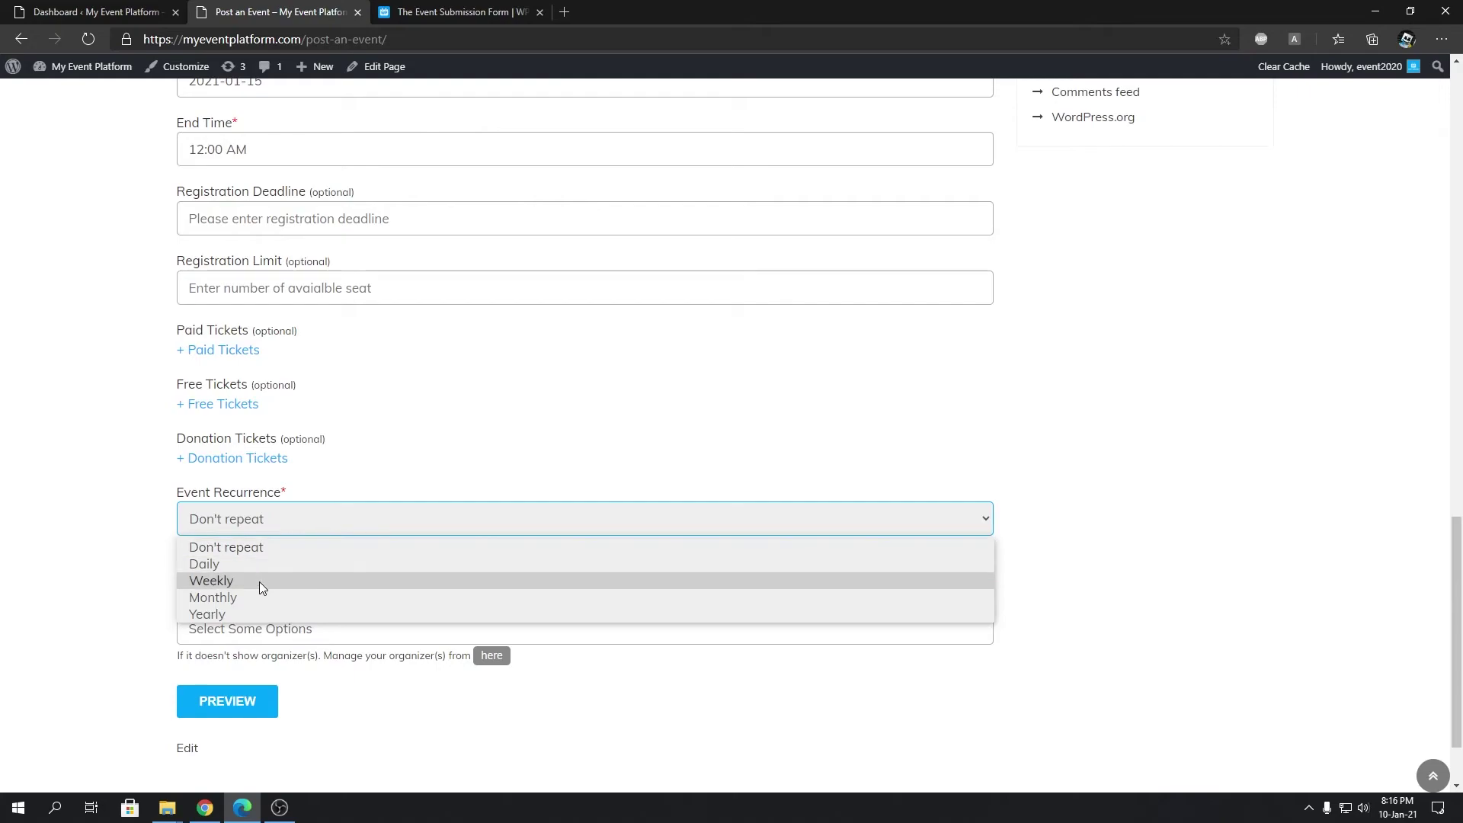
{"action": "left_click", "coordinate": [114, 551]}
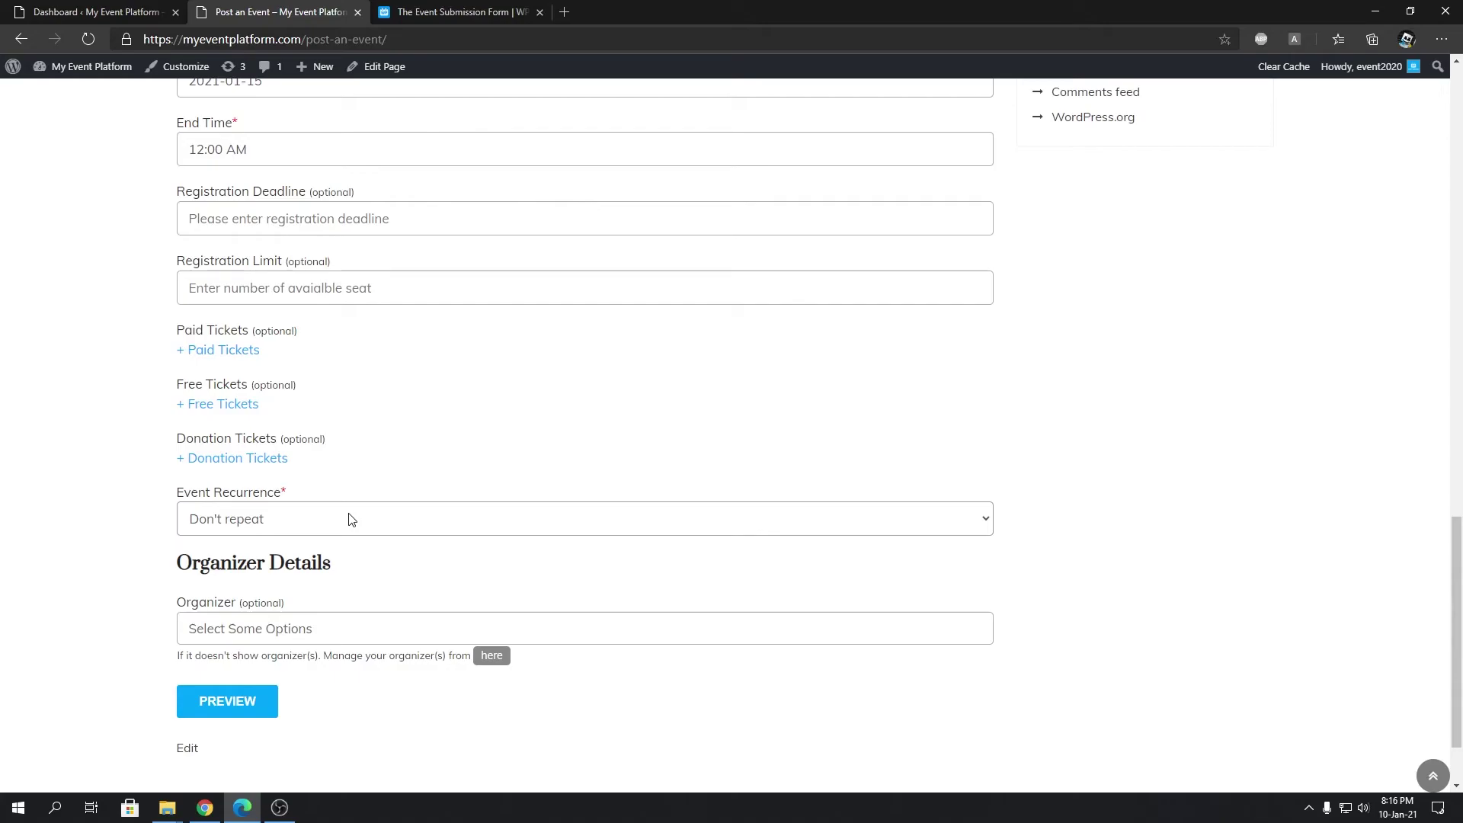
{"action": "scroll", "coordinate": [349, 519], "scroll_direction": "down", "scroll_amount": 2}
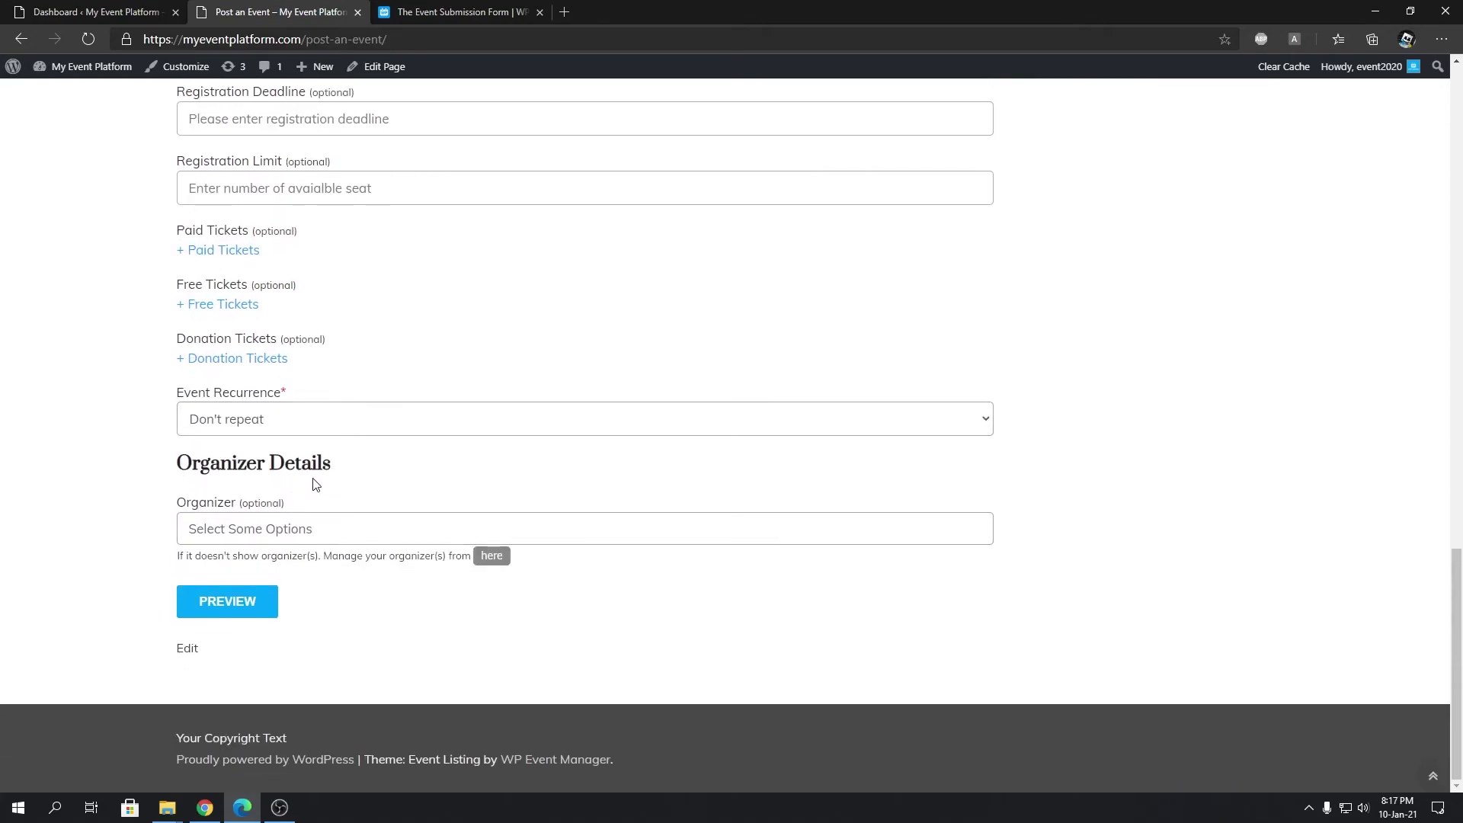
{"action": "left_click", "coordinate": [305, 531]}
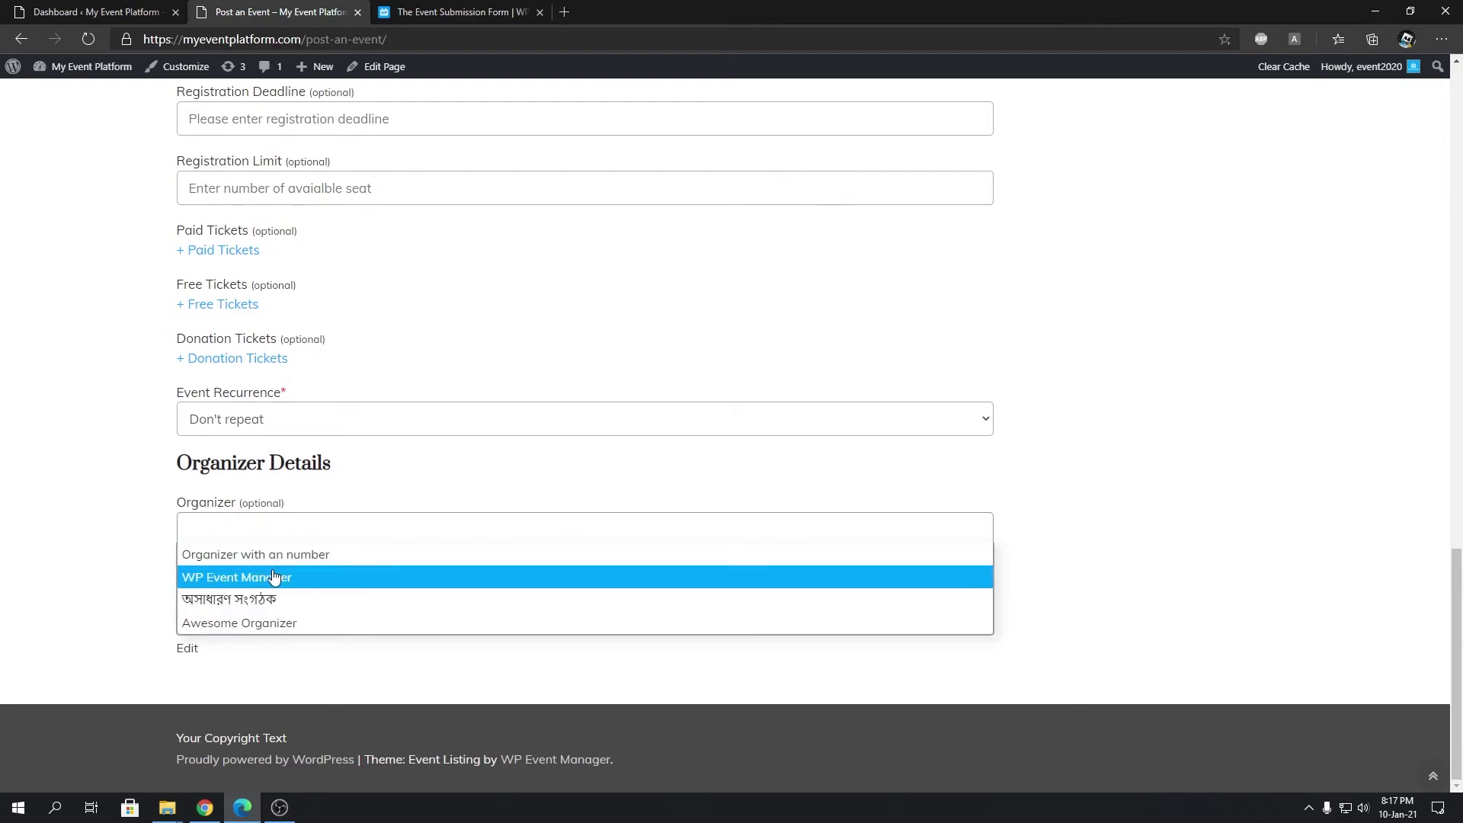
{"action": "left_click", "coordinate": [255, 622]}
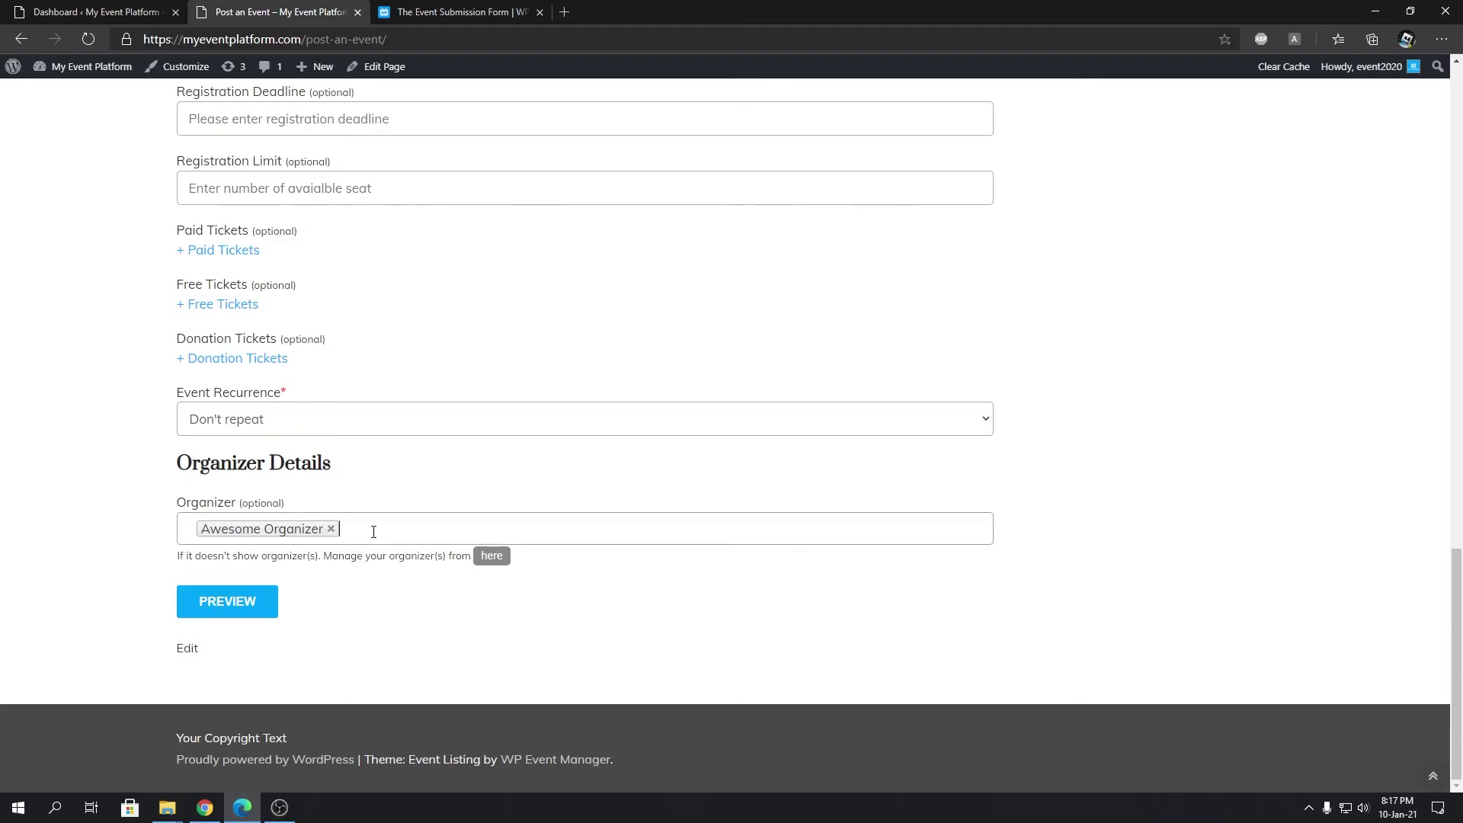
- Open the Add Organizer form and close it unsaved, keeping Awesome Organizer selected
{"action": "left_click", "coordinate": [492, 556]}
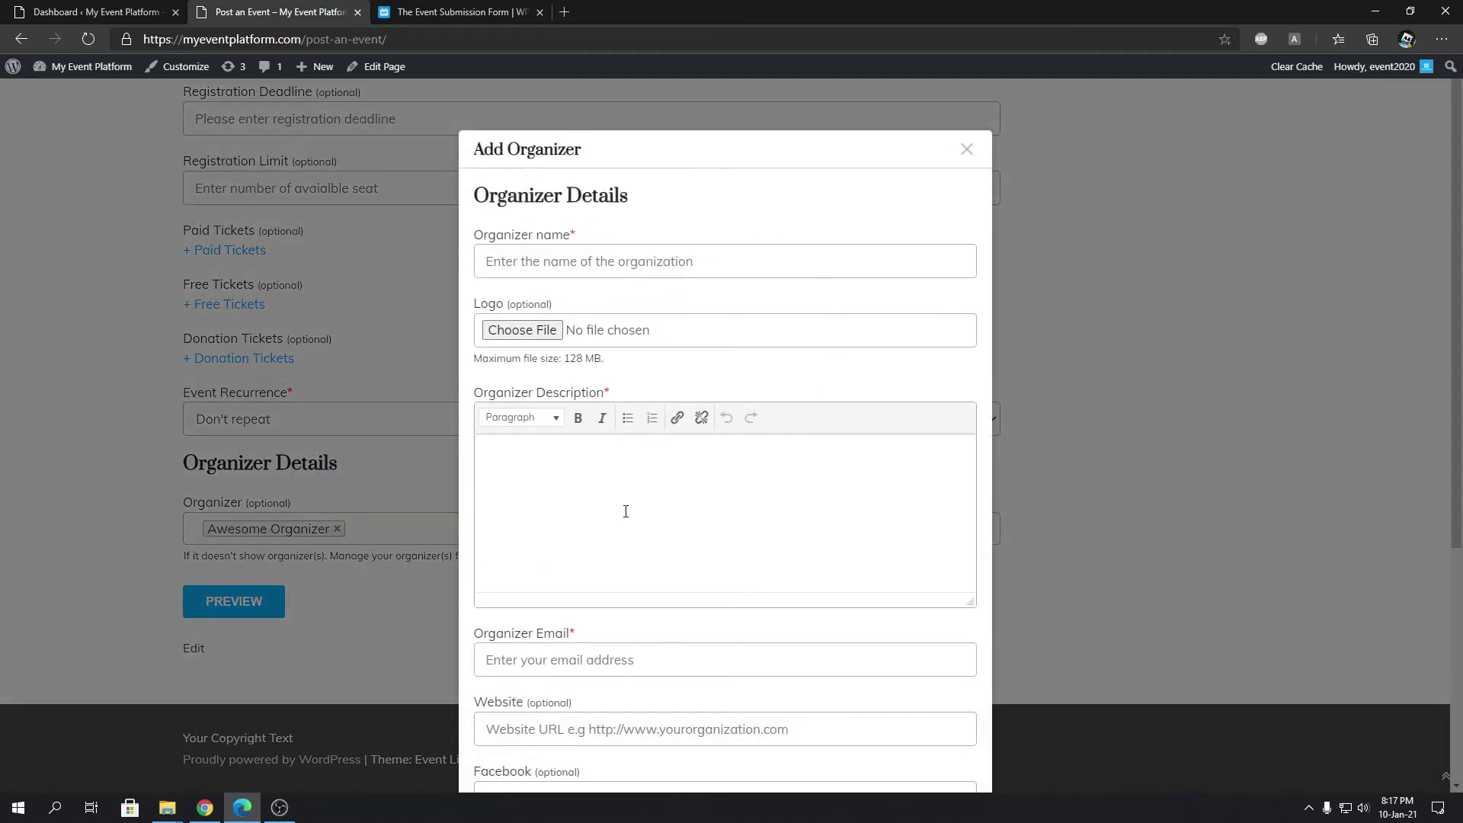
{"action": "scroll", "coordinate": [581, 369], "scroll_direction": "down", "scroll_amount": 5}
{"action": "scroll", "coordinate": [640, 656], "scroll_direction": "up", "scroll_amount": 2}
{"action": "scroll", "coordinate": [640, 656], "scroll_direction": "down", "scroll_amount": 3}
{"action": "scroll", "coordinate": [970, 199], "scroll_direction": "up", "scroll_amount": 6}
{"action": "left_click", "coordinate": [966, 150]}
{"action": "left_click", "coordinate": [370, 526]}
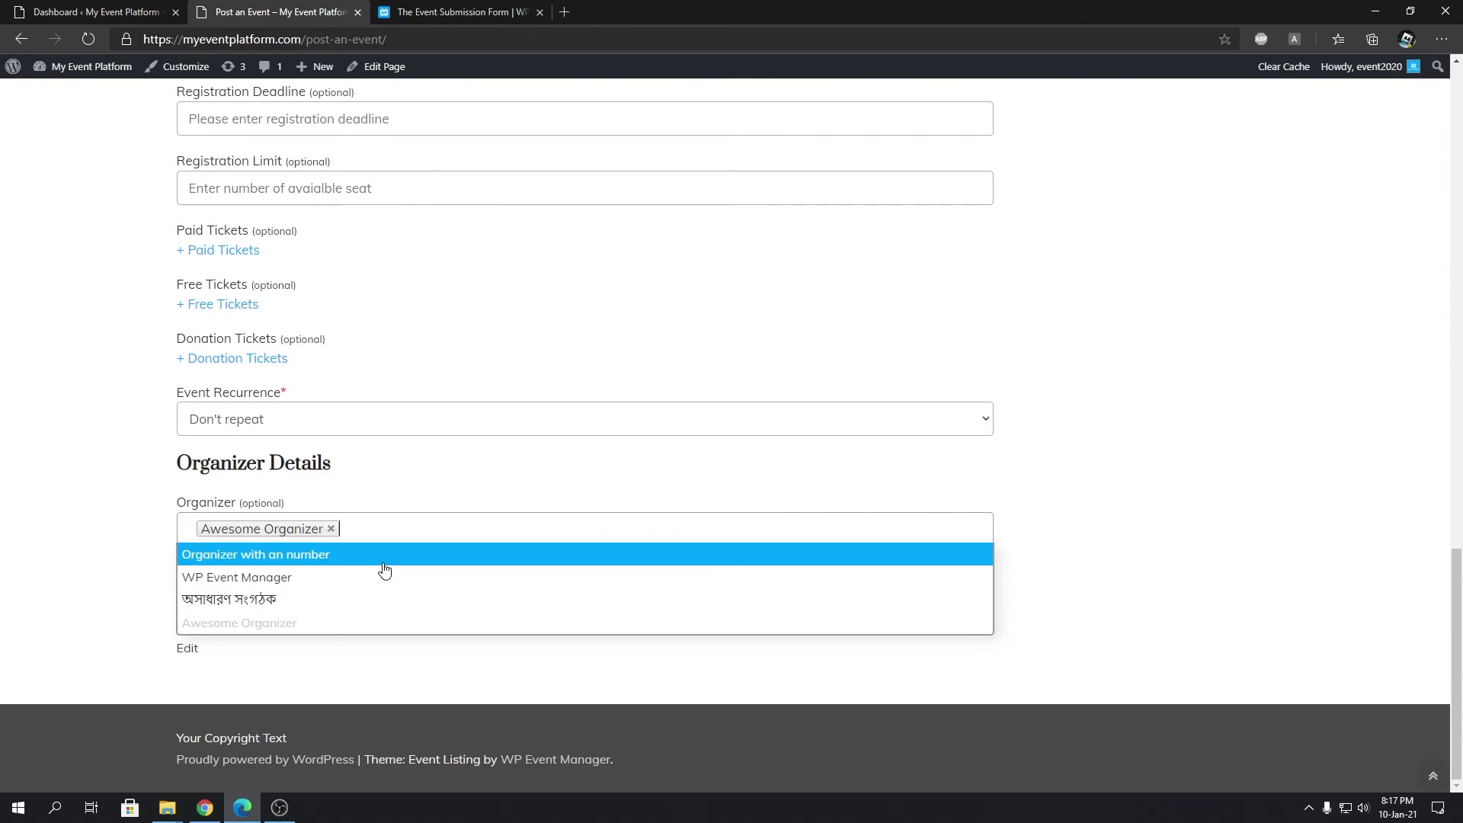
{"action": "left_click", "coordinate": [1042, 496]}
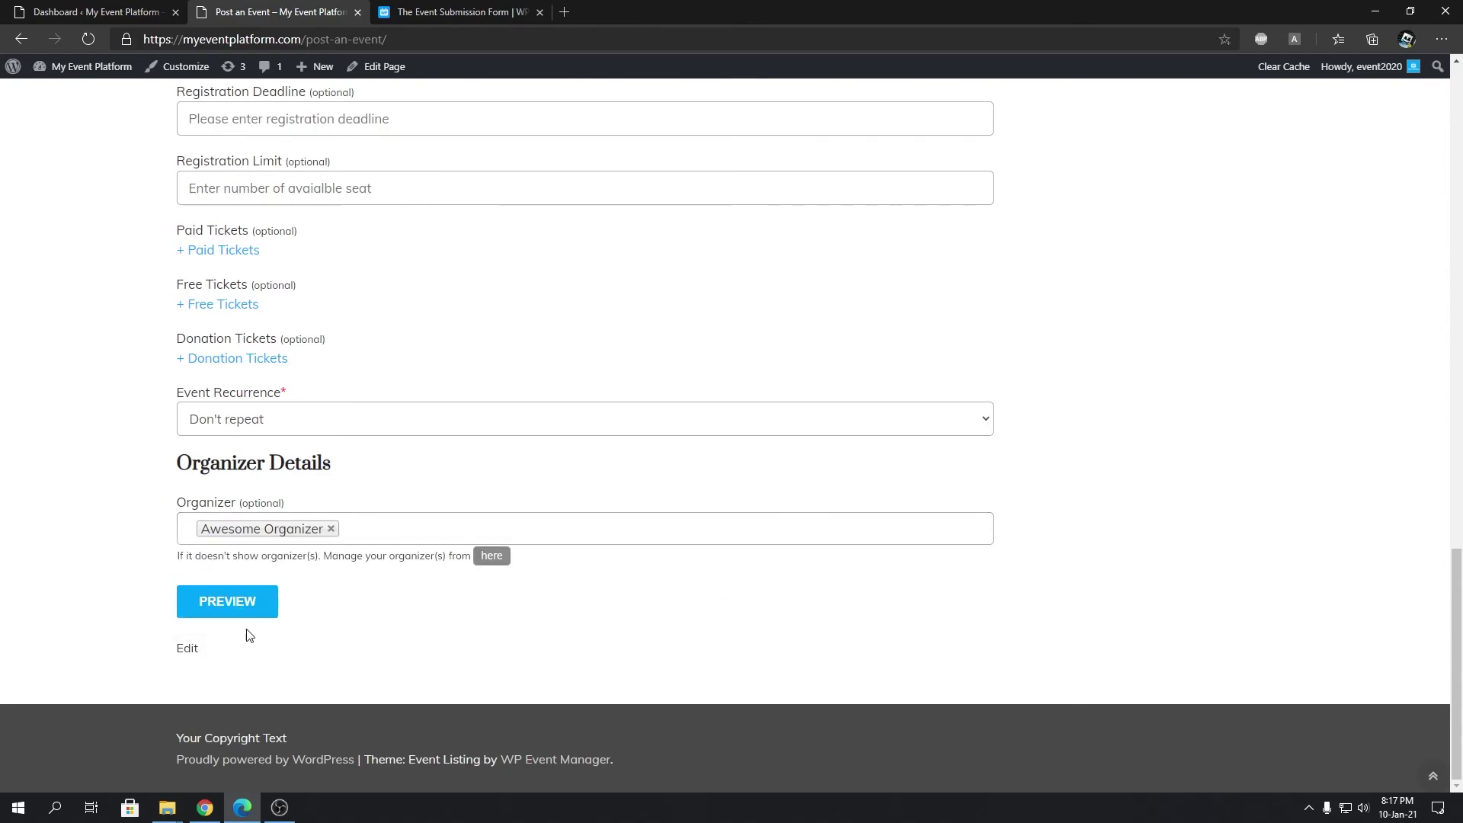
- Preview the event listing, submit it, and select the 'Event submitted successfully' message
{"action": "left_click", "coordinate": [214, 607]}
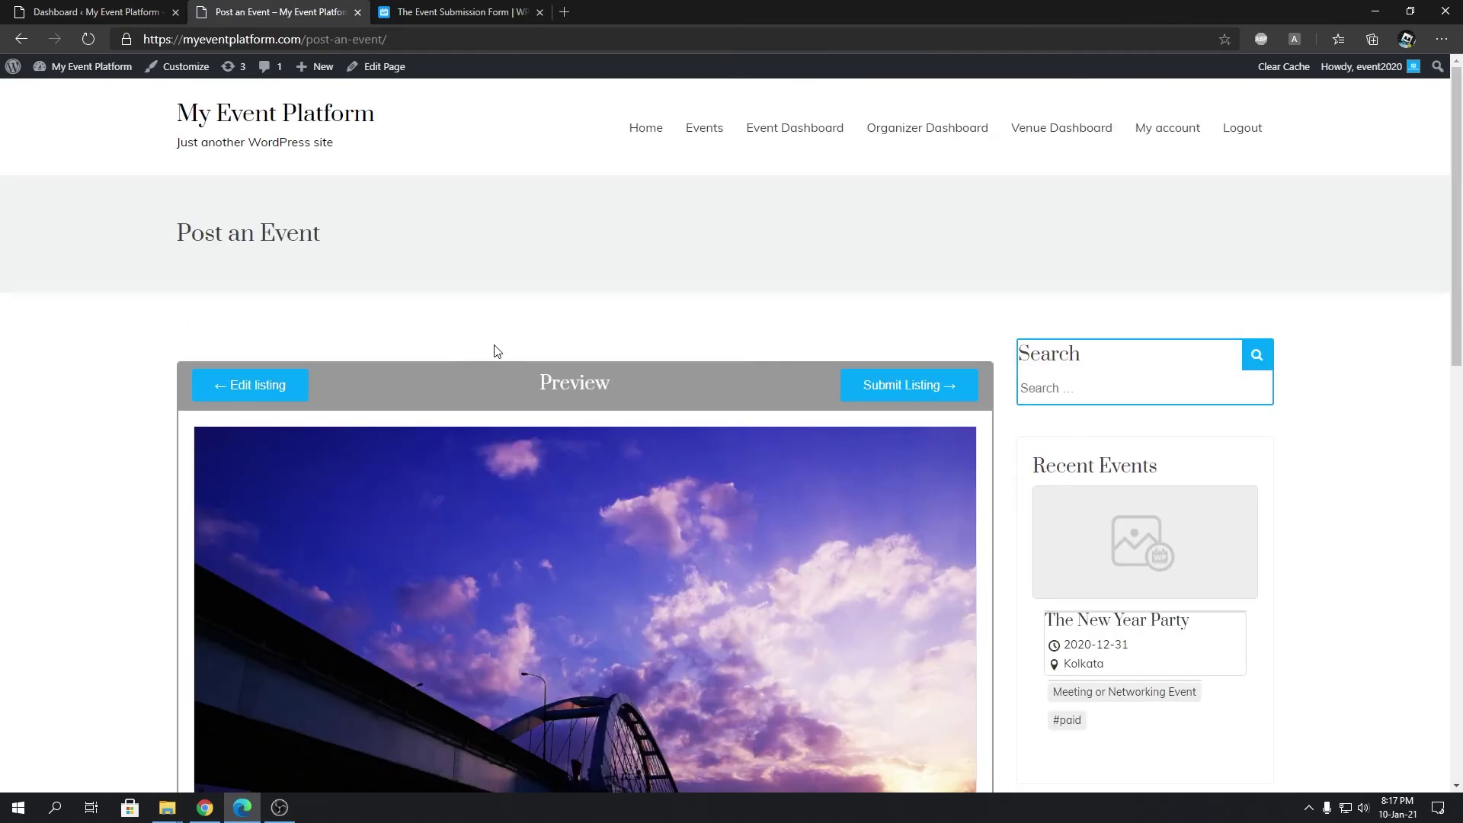
{"action": "scroll", "coordinate": [500, 351], "scroll_direction": "down", "scroll_amount": 10}
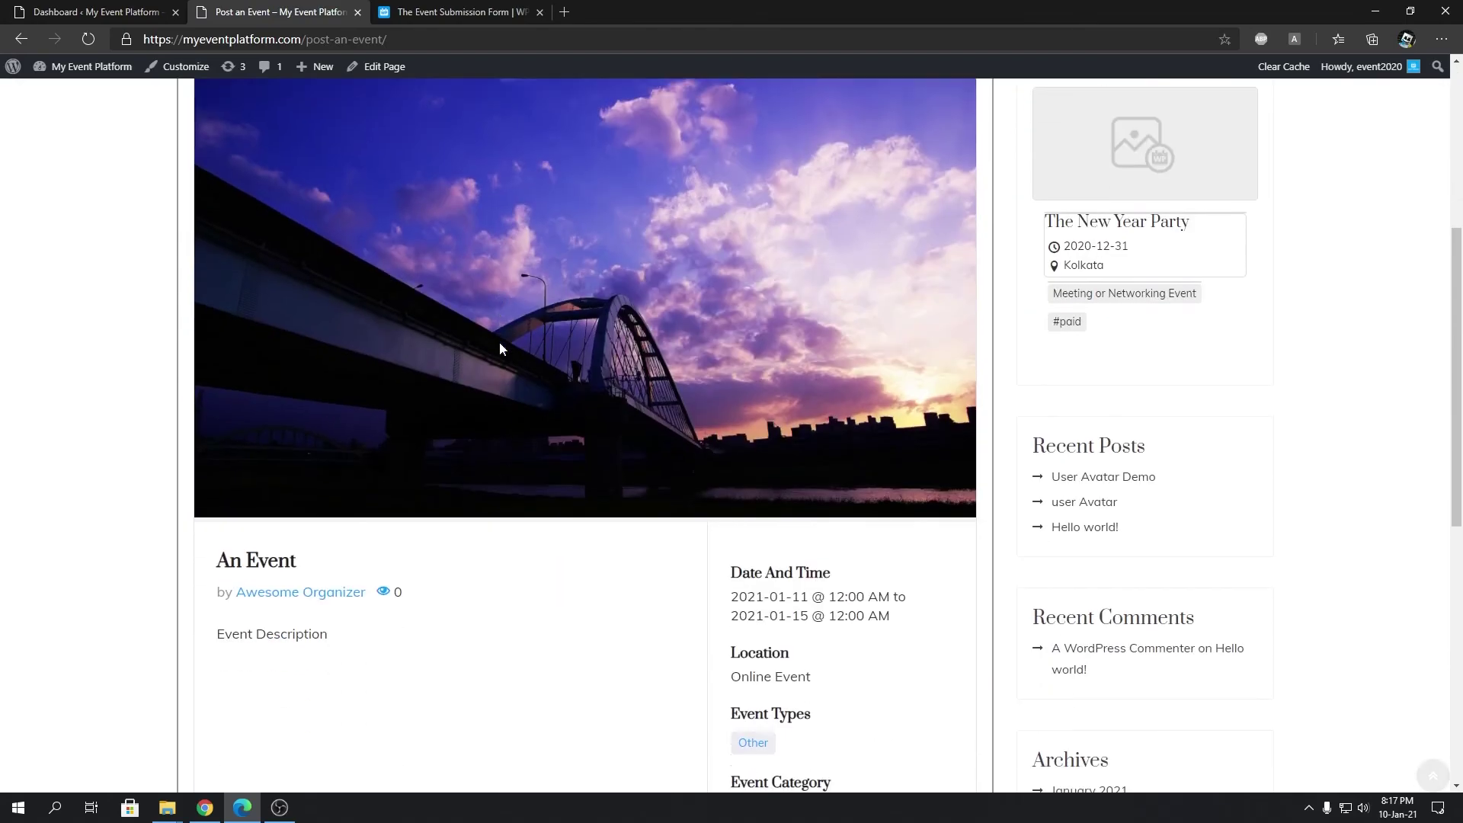
{"action": "scroll", "coordinate": [506, 455], "scroll_direction": "down", "scroll_amount": 3}
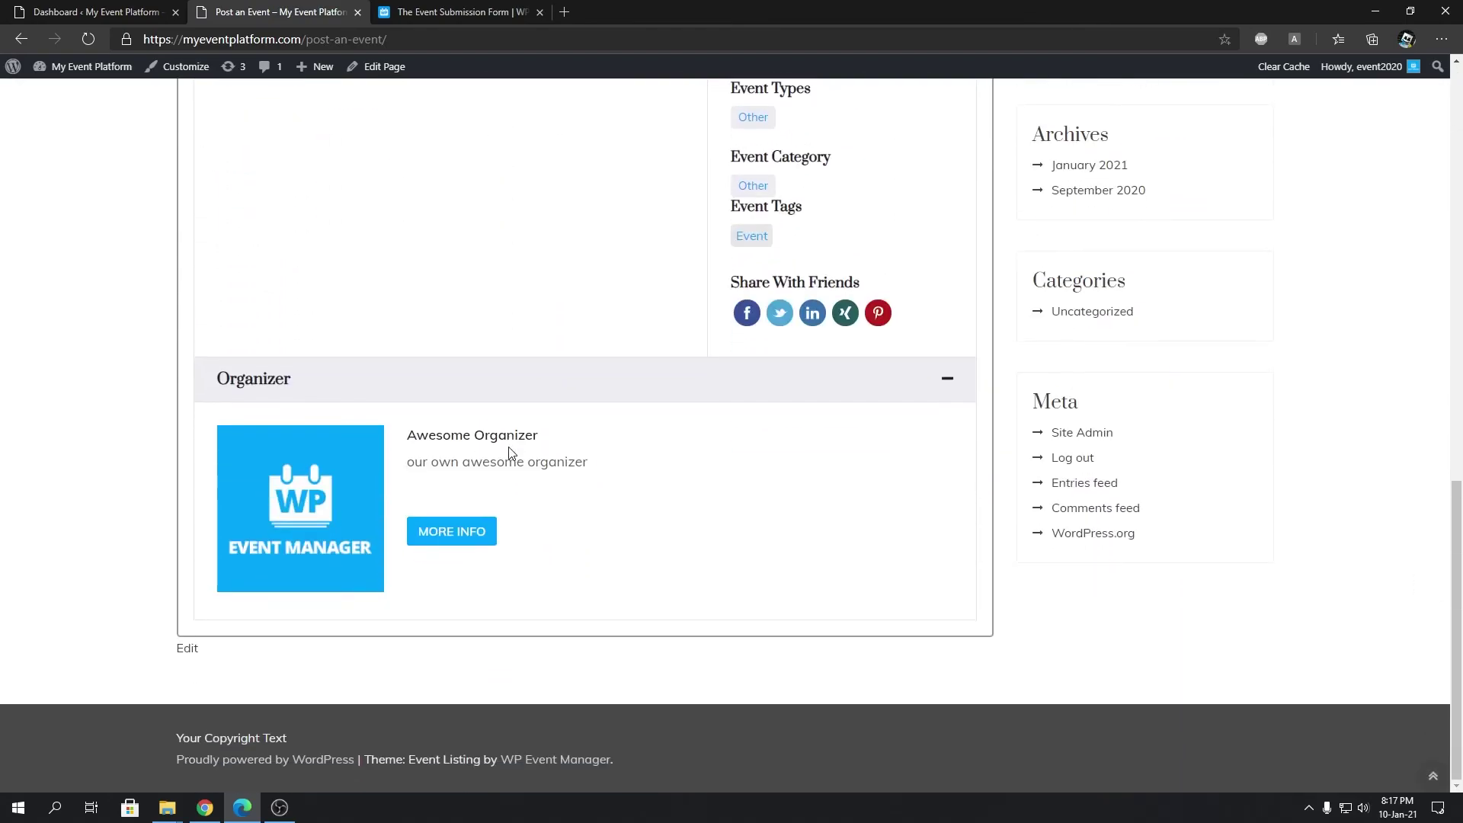
{"action": "scroll", "coordinate": [496, 438], "scroll_direction": "up", "scroll_amount": 15}
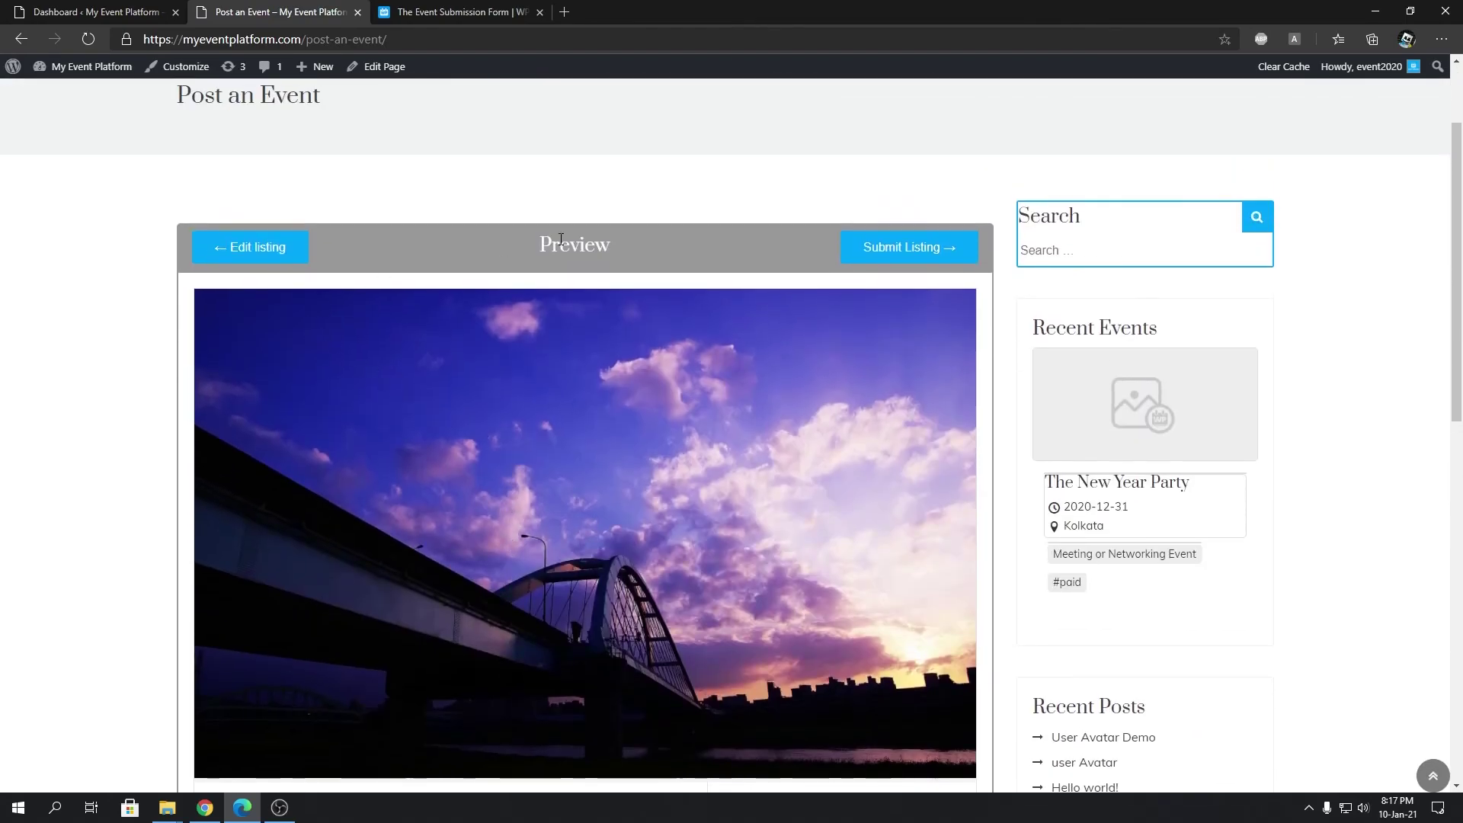
{"action": "left_click", "coordinate": [890, 250]}
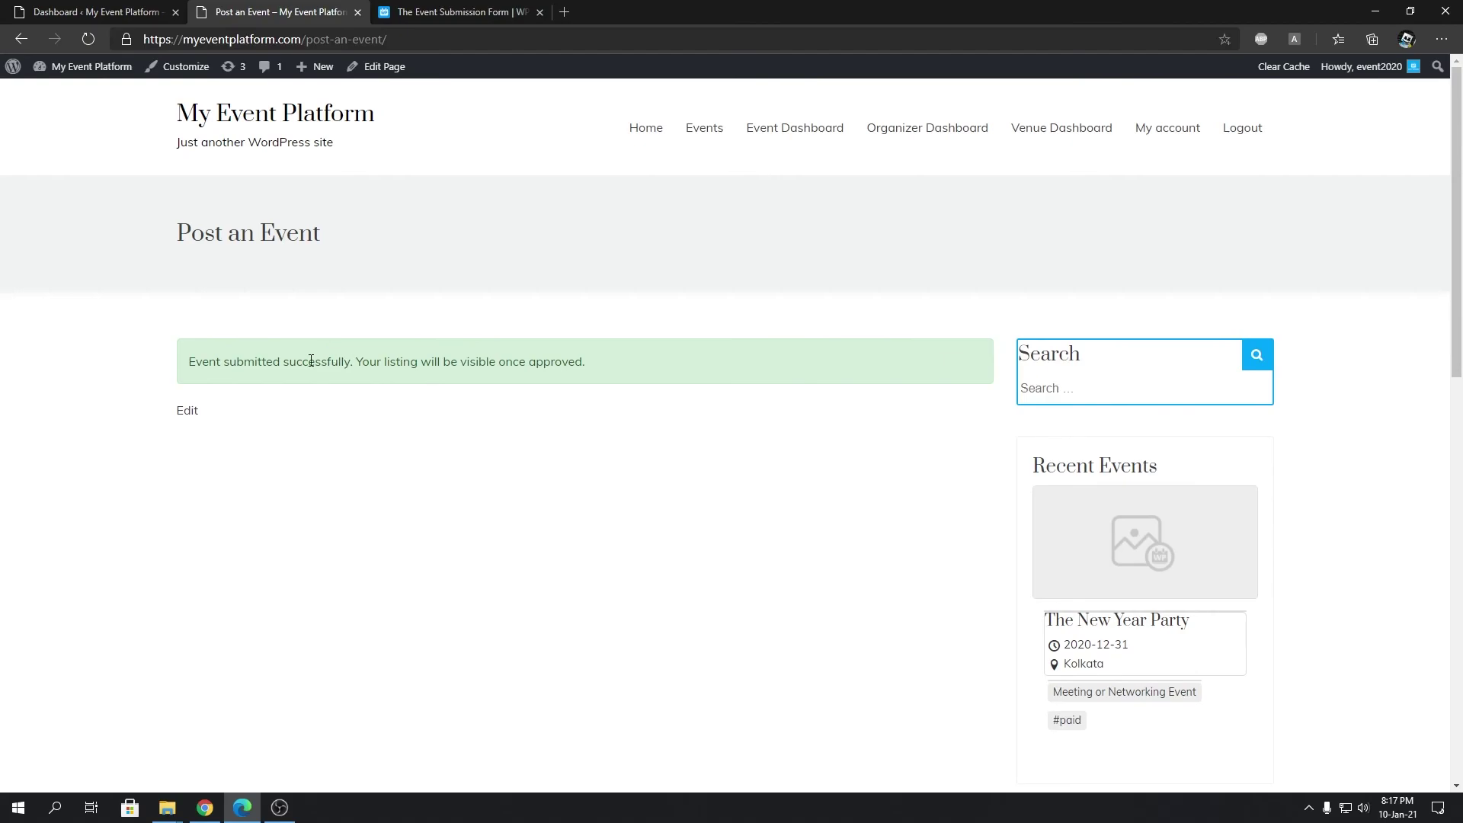
{"action": "left_click_drag", "start_coordinate": [224, 363], "coordinate": [549, 361]}
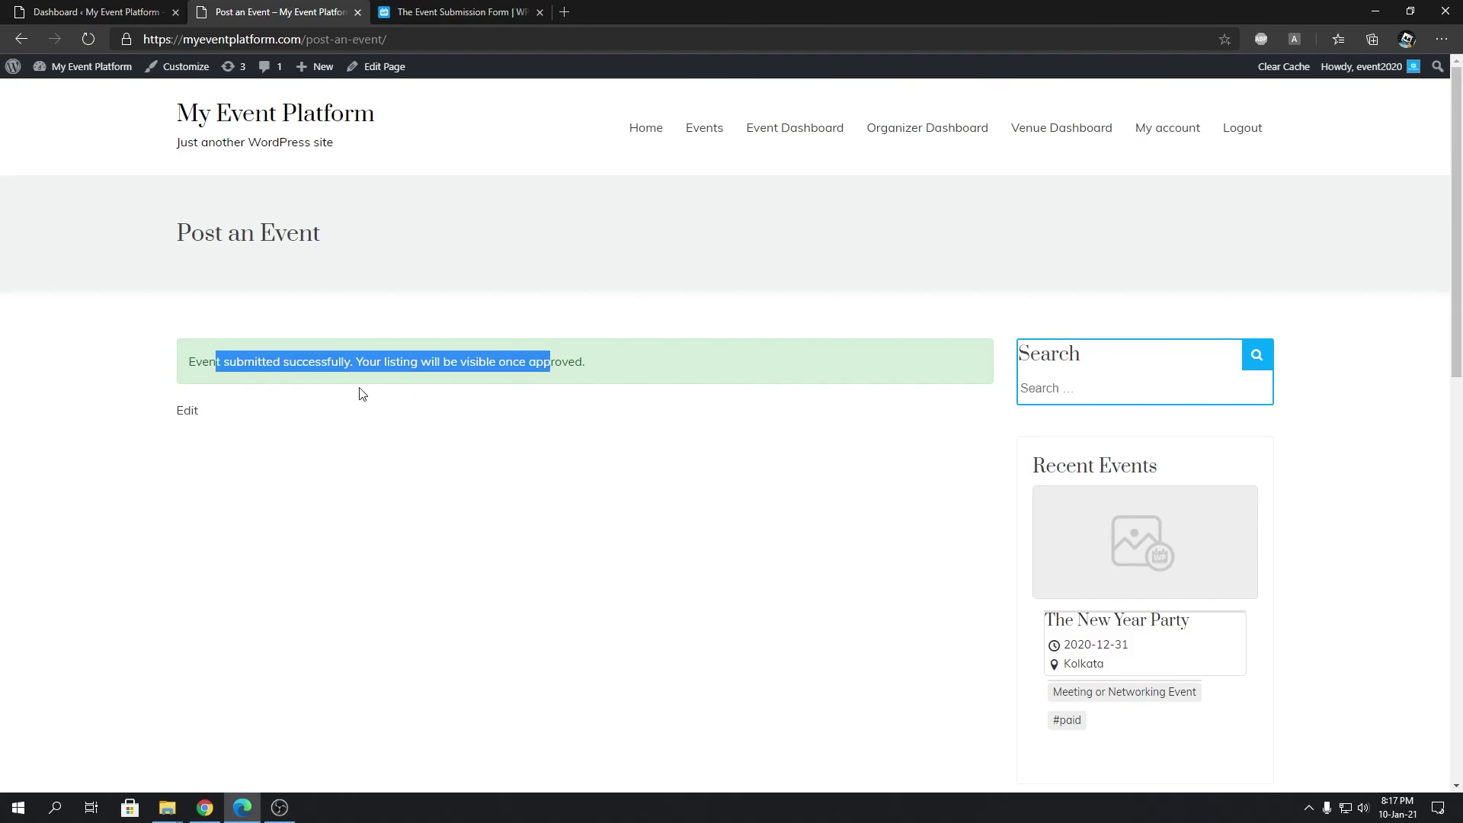
- Switch to The Event Submission Form documentation tab and scroll up to its Setup section
{"action": "left_click", "coordinate": [433, 15]}
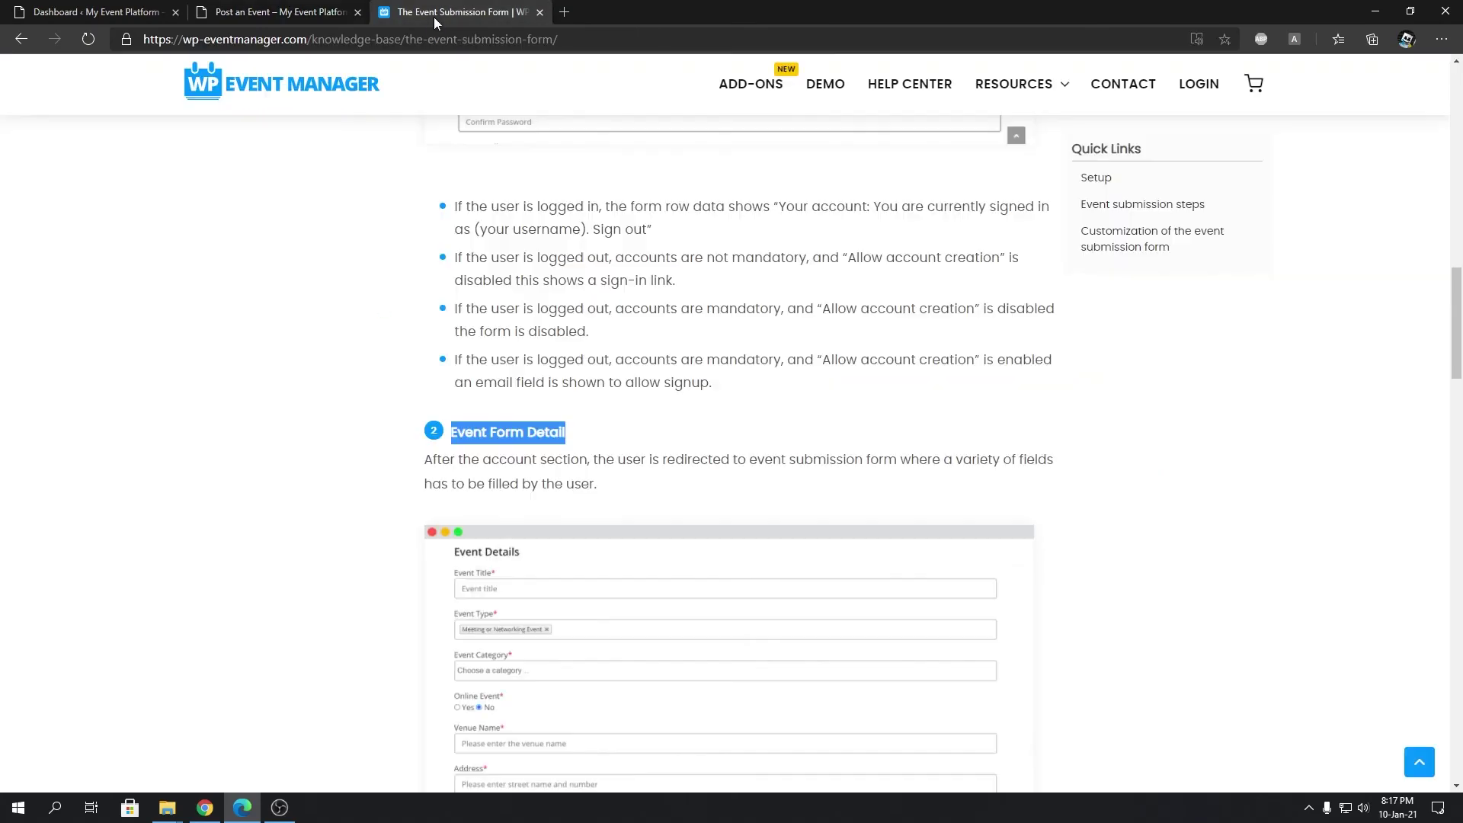
{"action": "scroll", "coordinate": [445, 465], "scroll_direction": "up", "scroll_amount": 4}
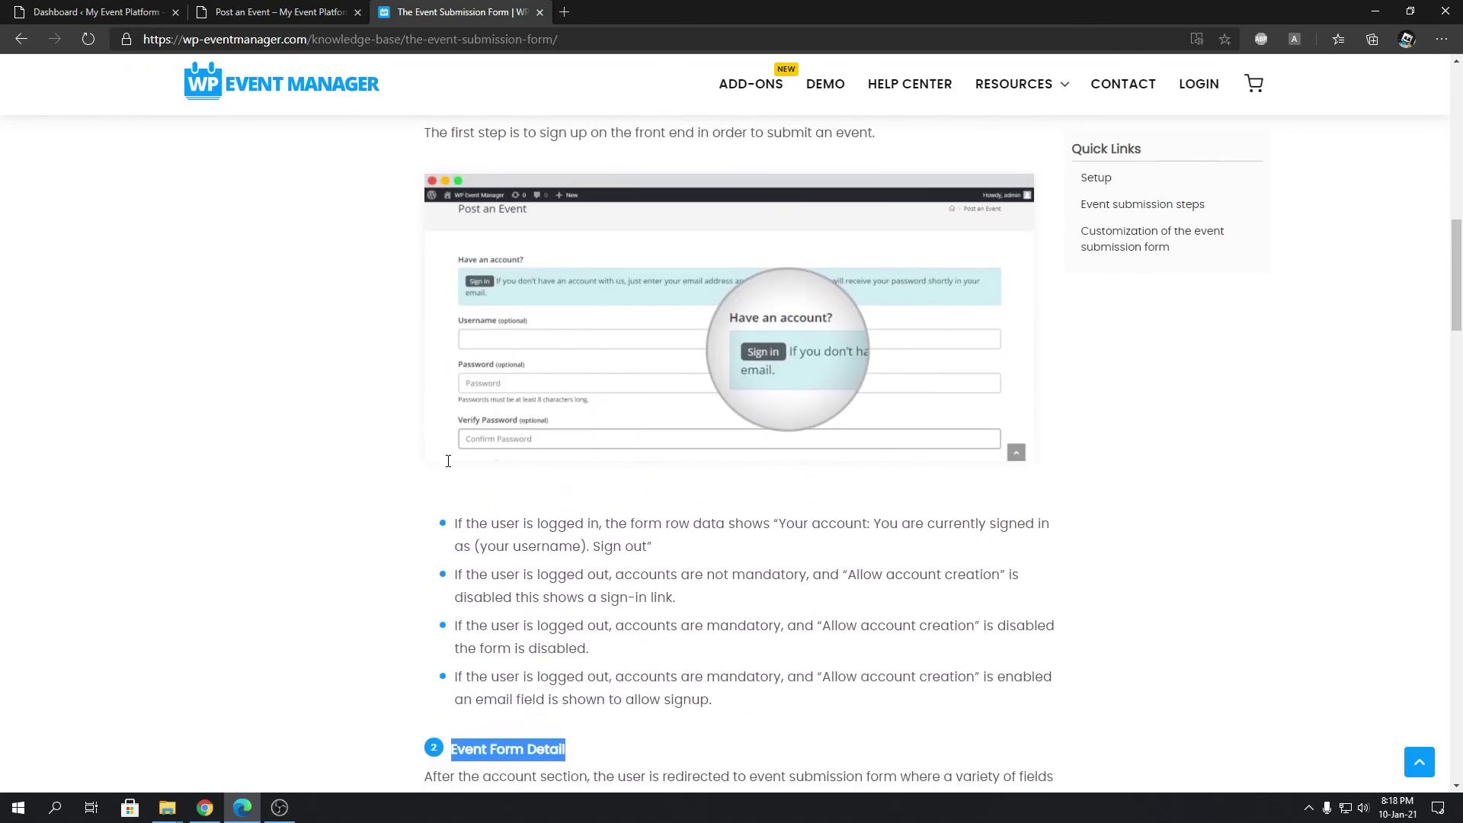
{"action": "scroll", "coordinate": [448, 467], "scroll_direction": "up", "scroll_amount": 4}
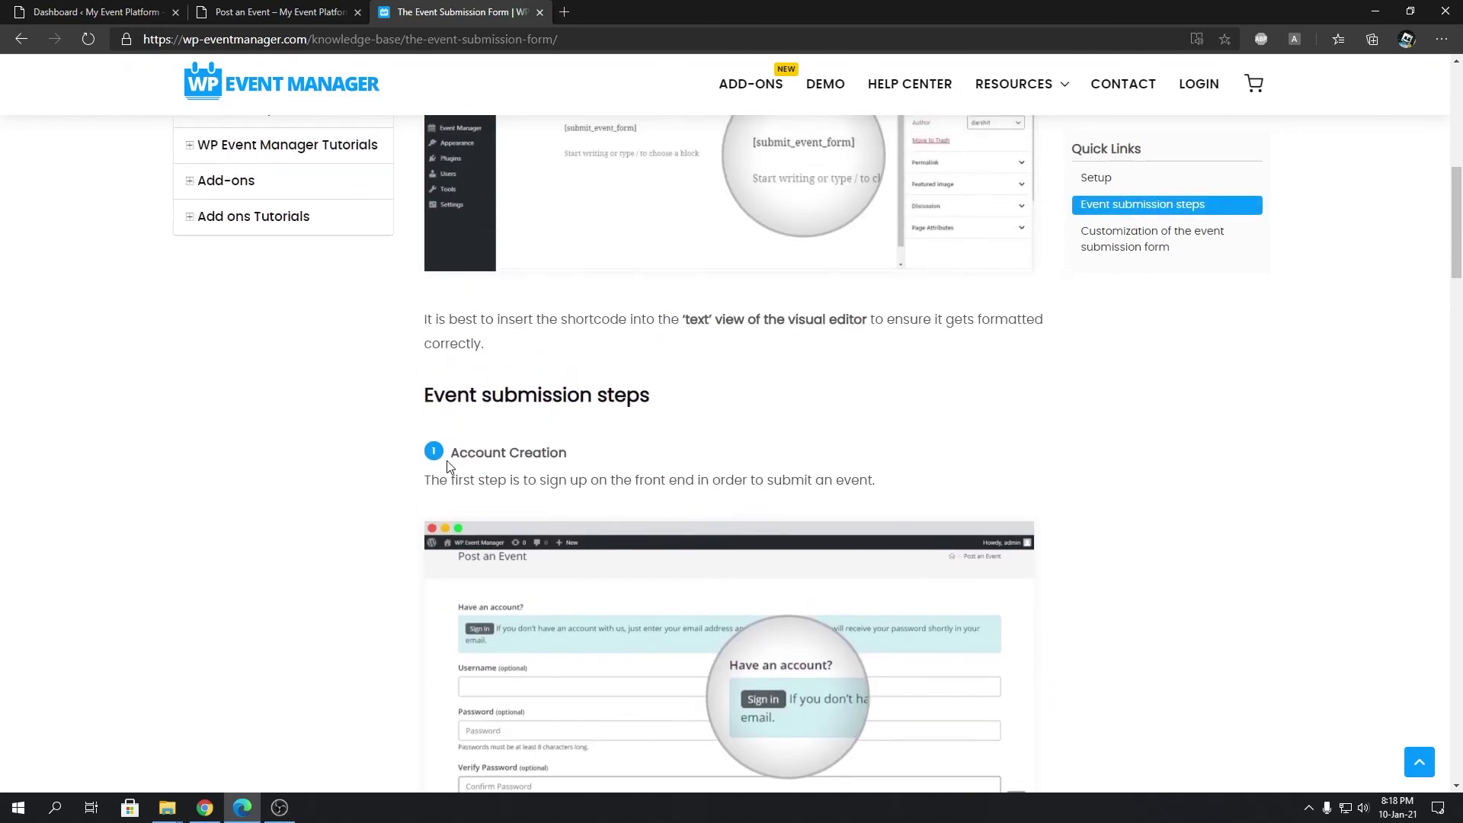
{"action": "scroll", "coordinate": [448, 467], "scroll_direction": "up", "scroll_amount": 5}
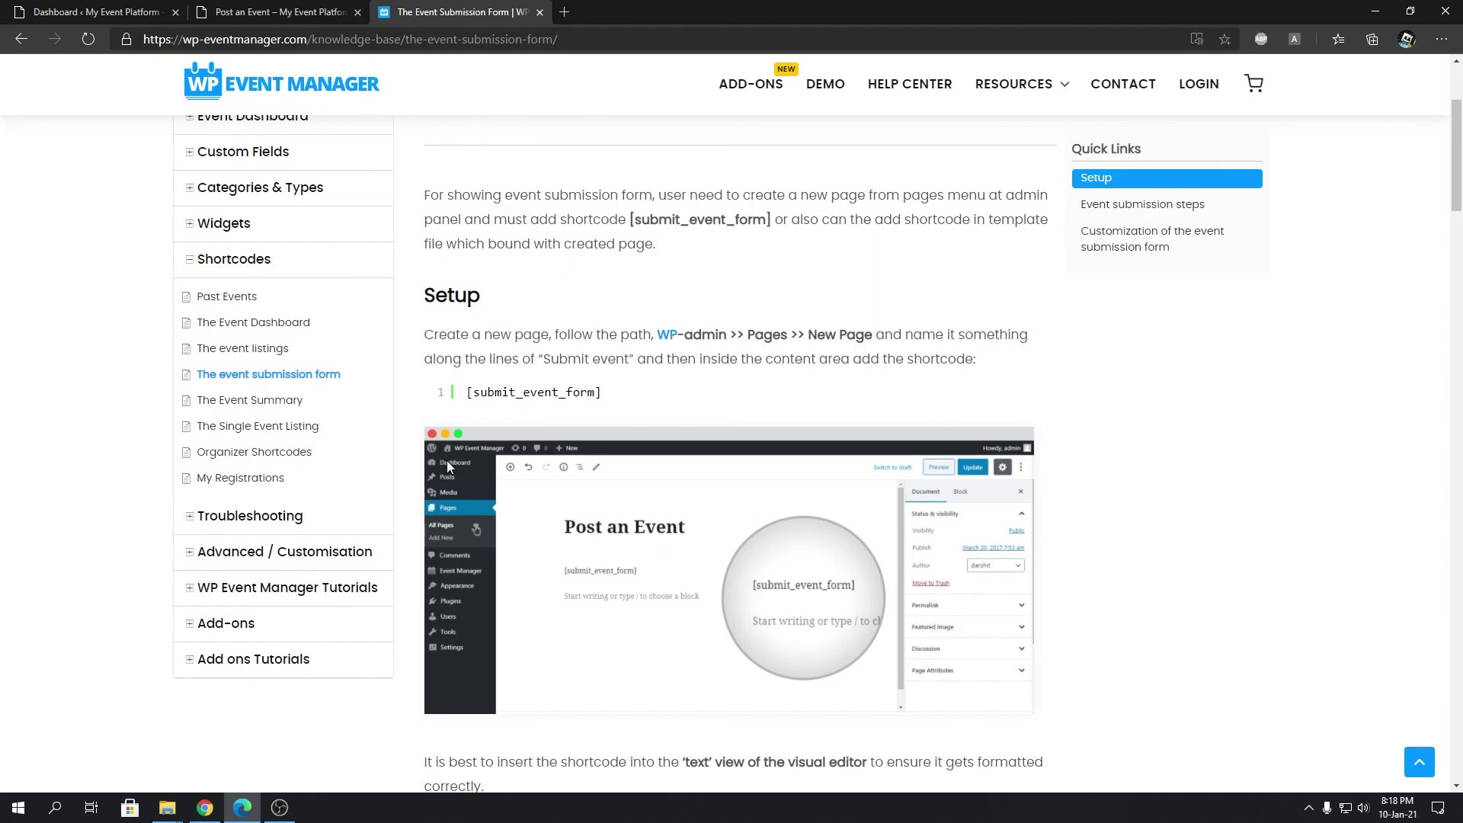